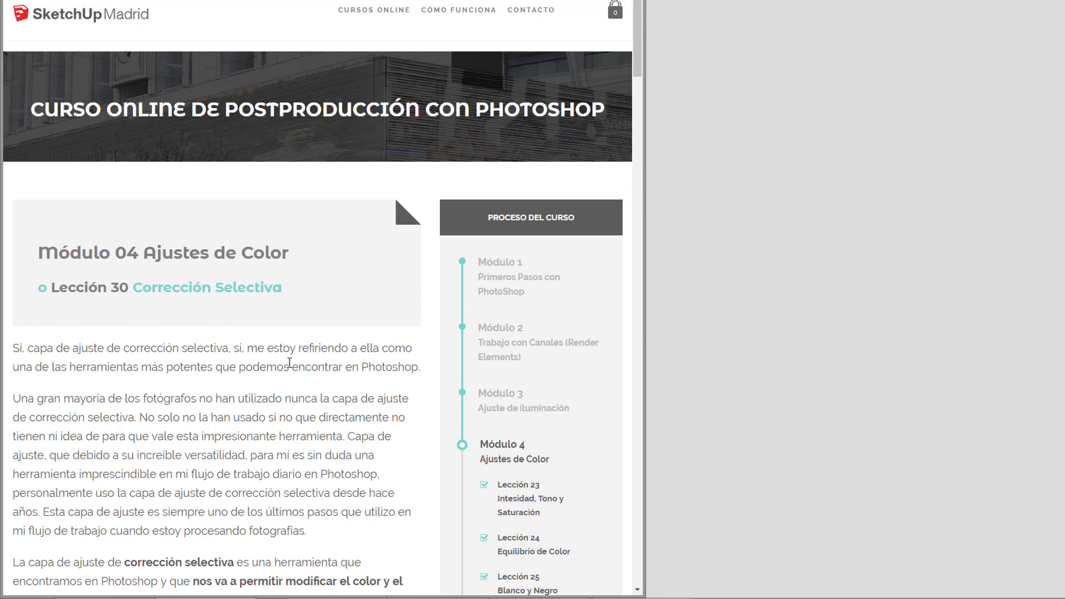
- Look through the Lección 30 Corrección Selectiva course page down to the practice exercise and its image gallery
scroll(289, 363, "down", 2)
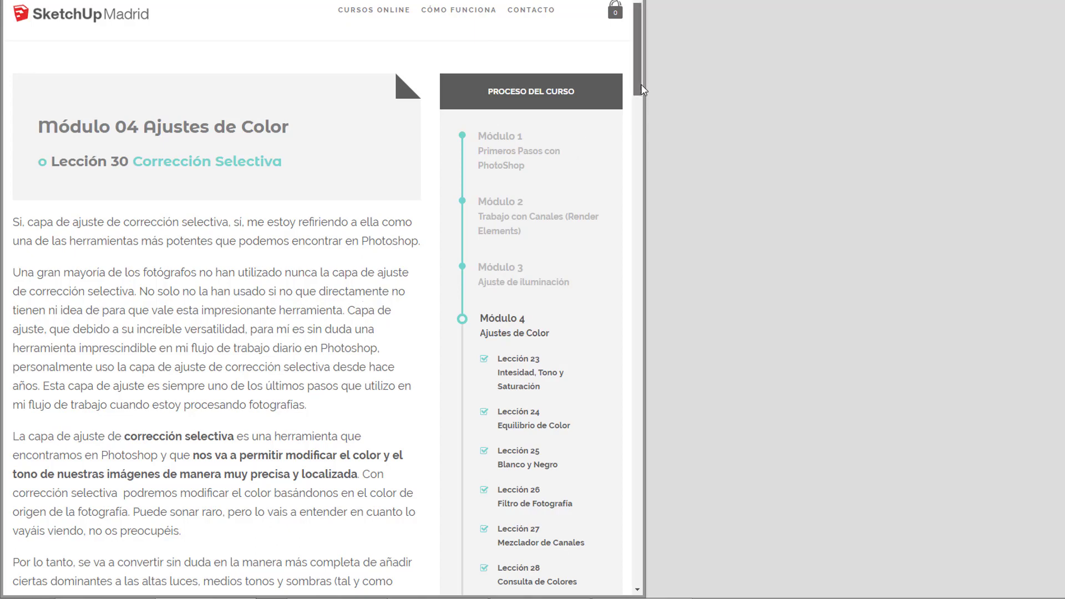
left_click_drag(638, 90, 650, 194)
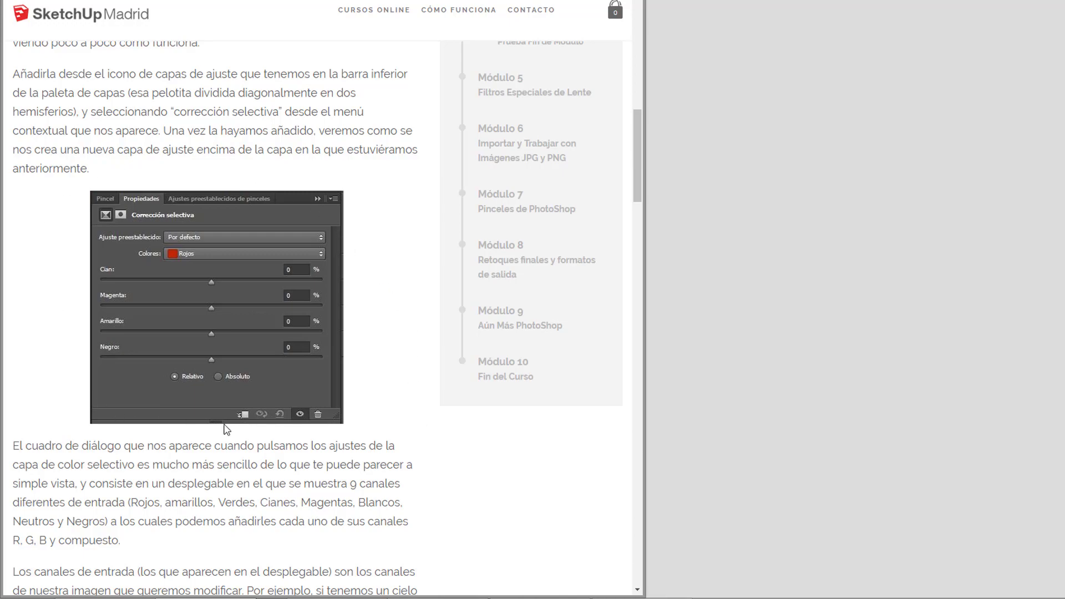
left_click_drag(637, 179, 648, 492)
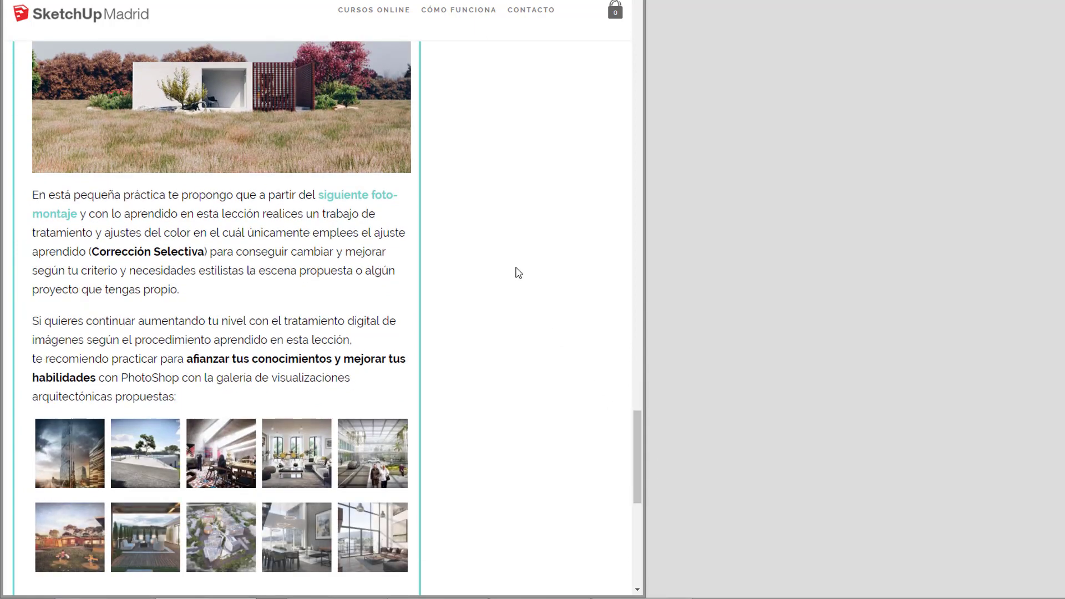
scroll(469, 316, "up", 2)
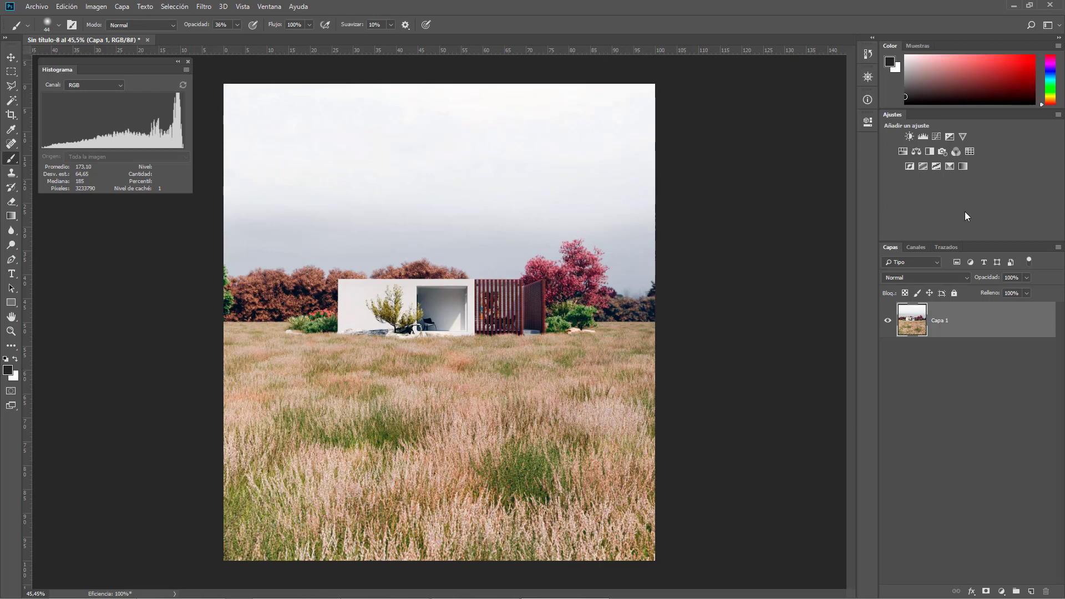
- Add a Corrección selectiva adjustment layer above Capa 1 and check both its mask properties and its colour settings
left_click(1003, 592)
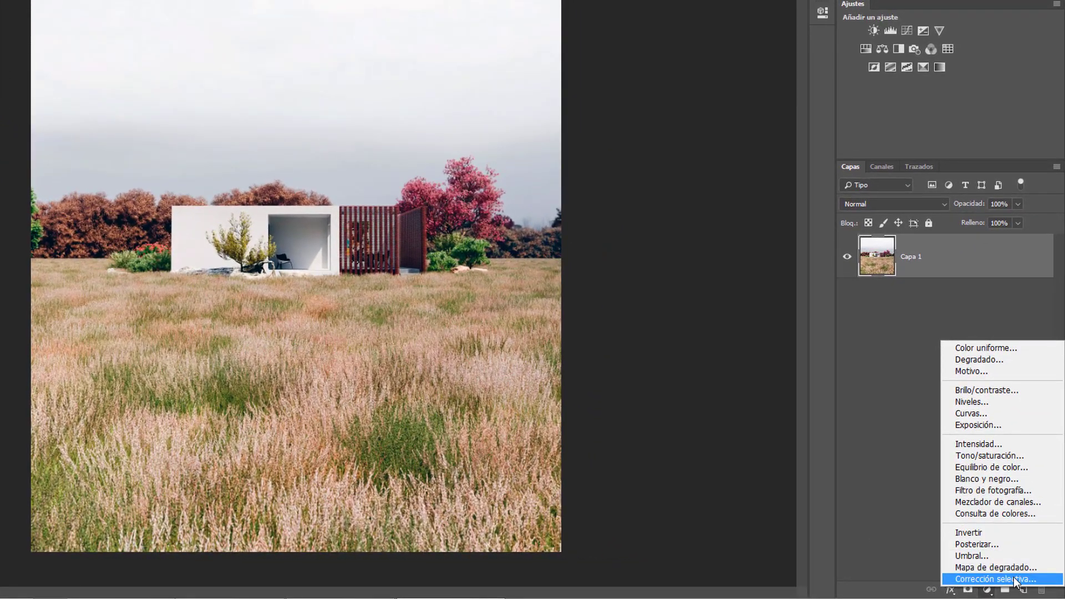
left_click(1015, 581)
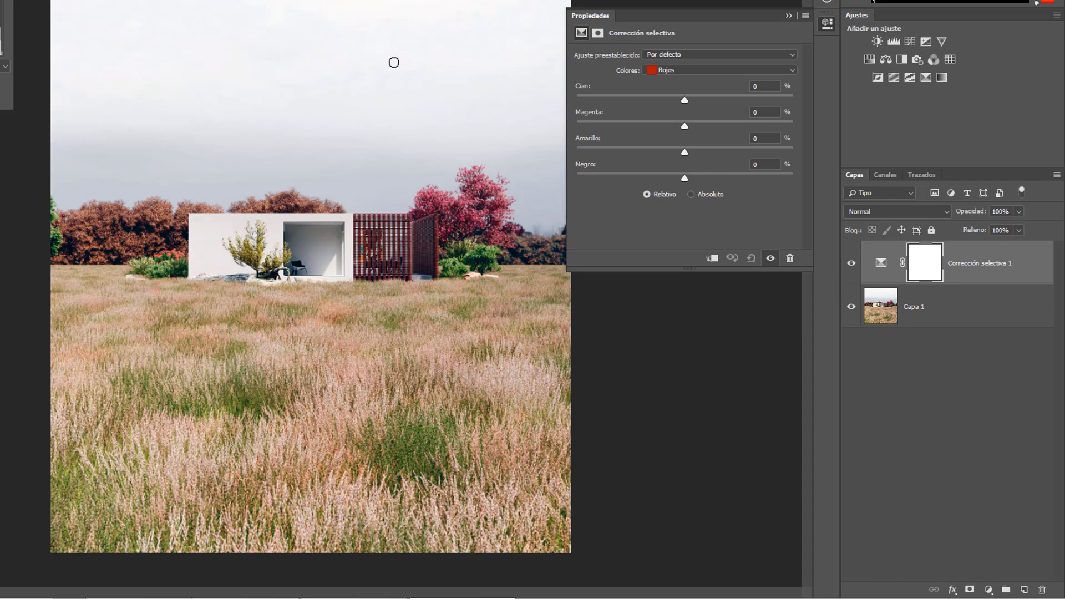
left_click(599, 35)
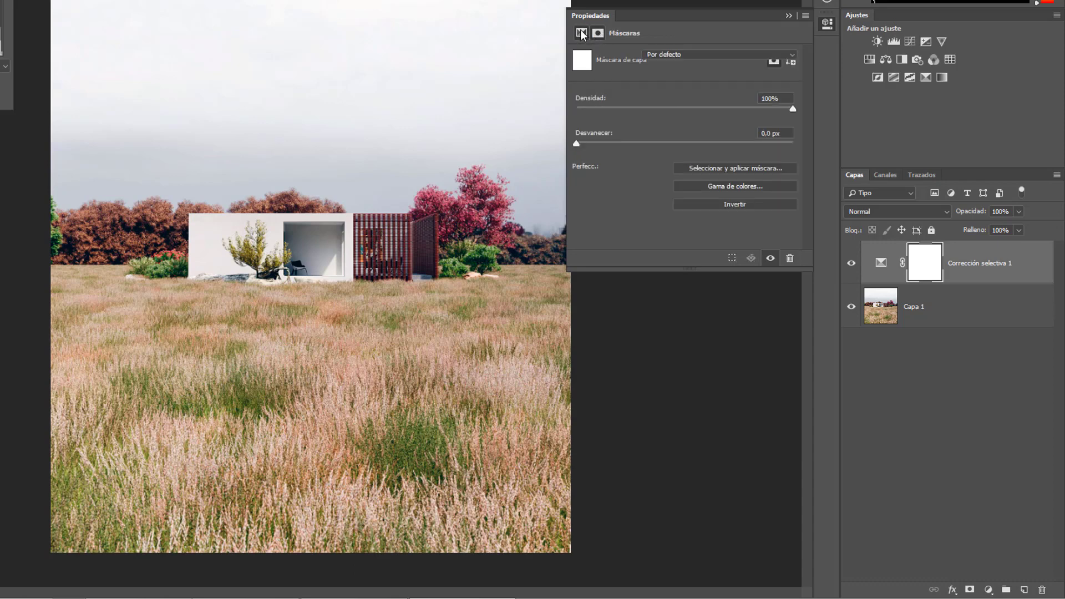
left_click(583, 33)
left_click(598, 34)
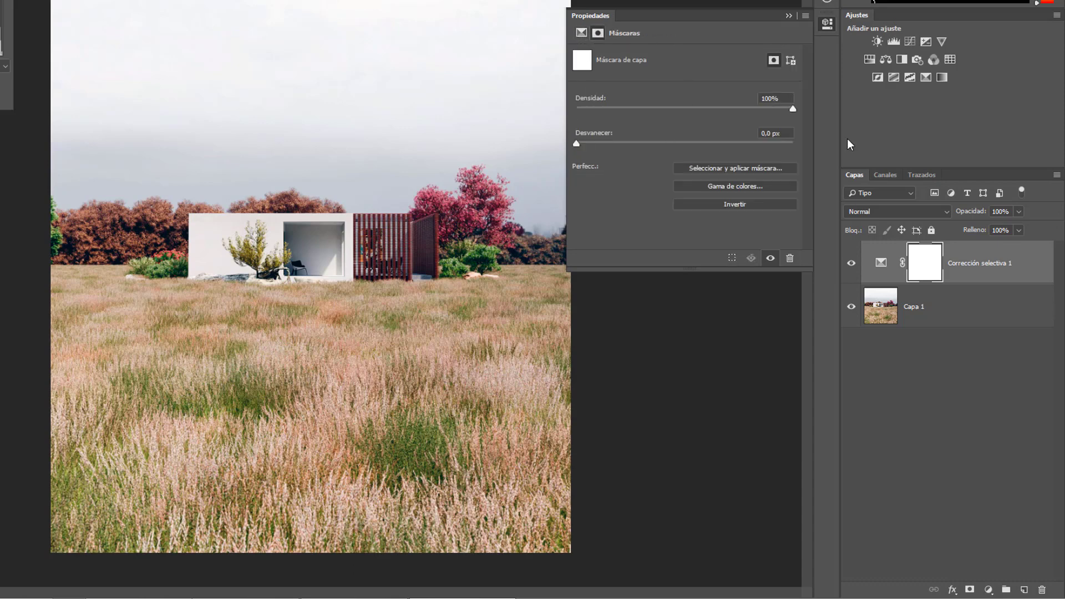
left_click(581, 32)
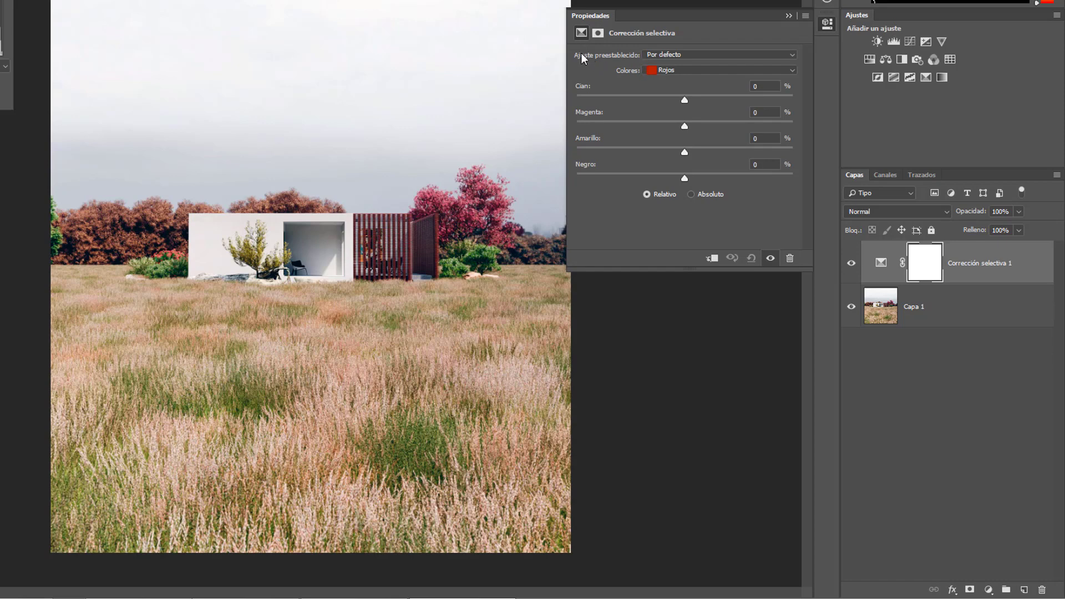
- Examine the preset options and the range of colours that the Corrección selectiva adjustment offers
left_click(675, 56)
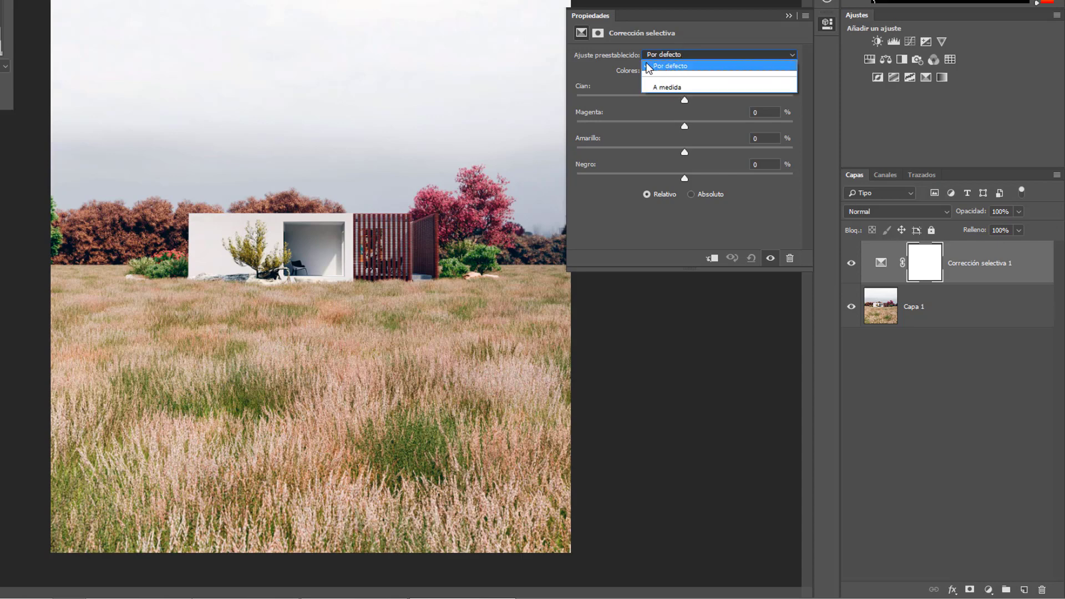
left_click(678, 66)
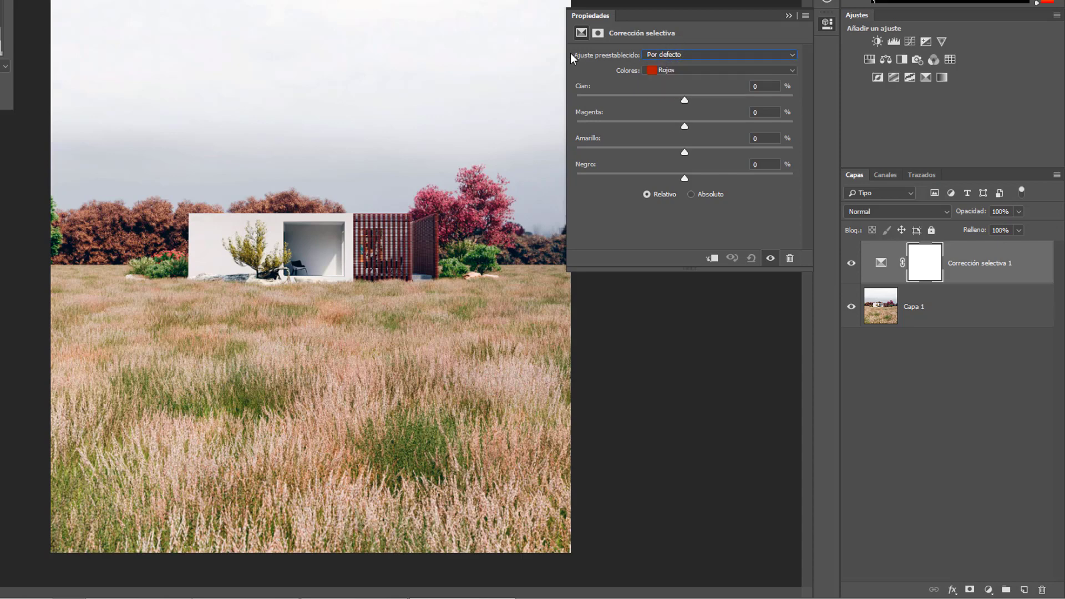
left_click(794, 55)
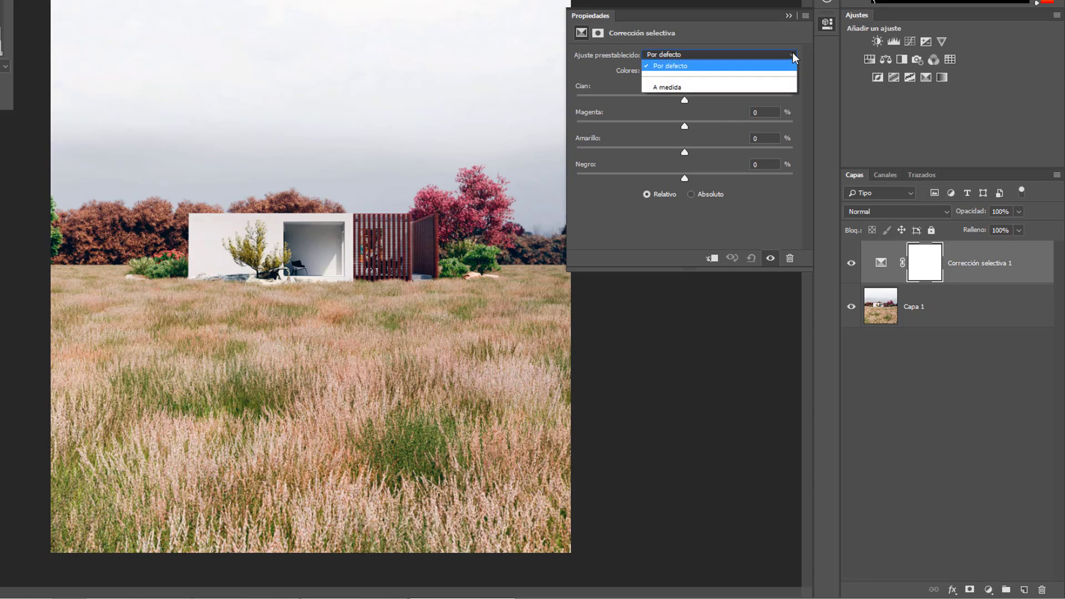
left_click(665, 67)
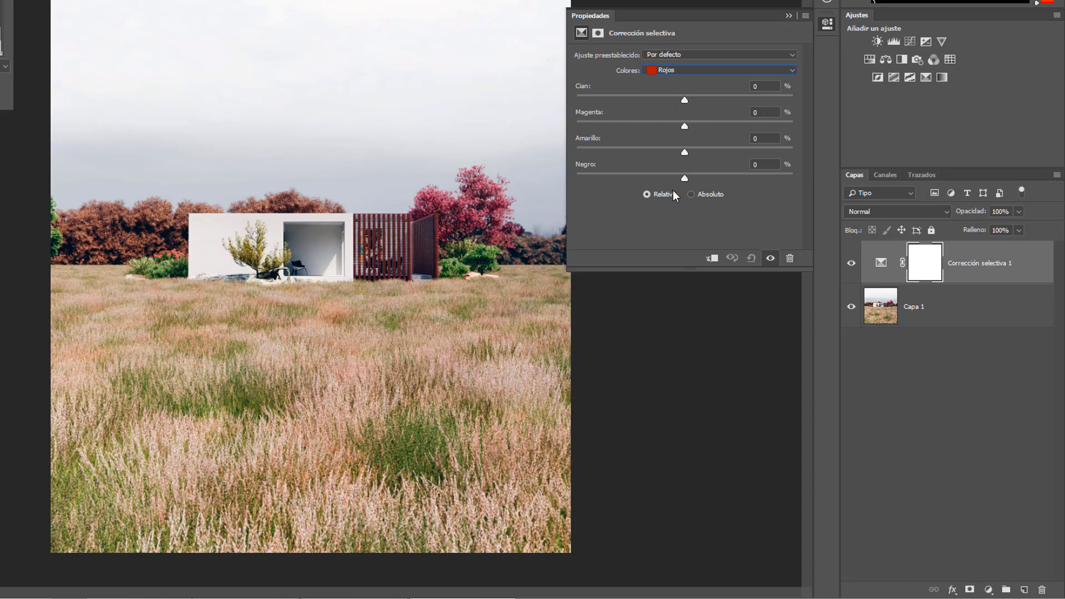
left_click(792, 72)
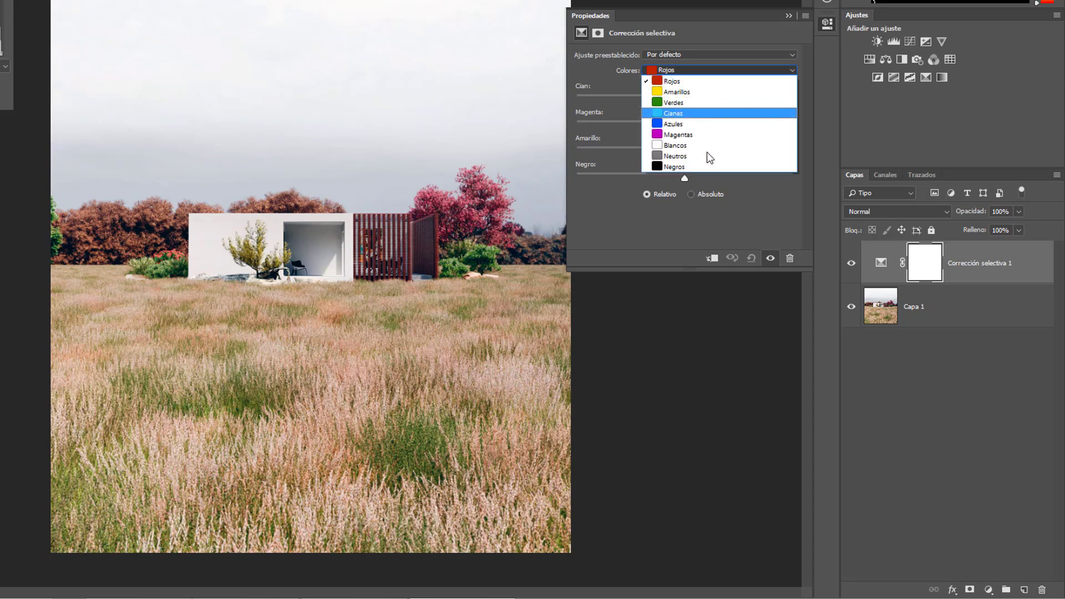
left_click(674, 81)
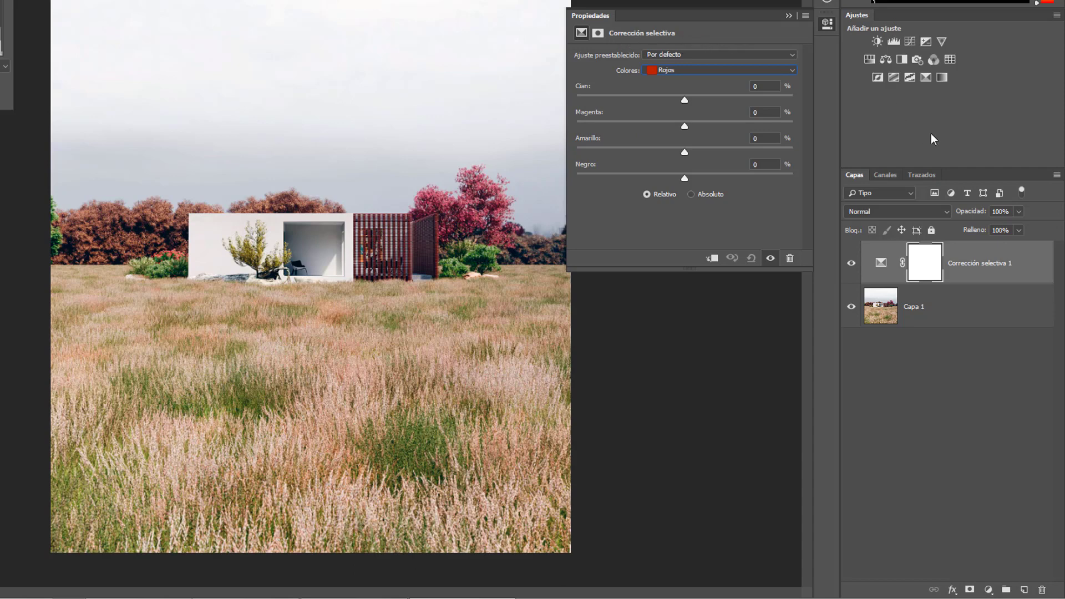
left_click(988, 589)
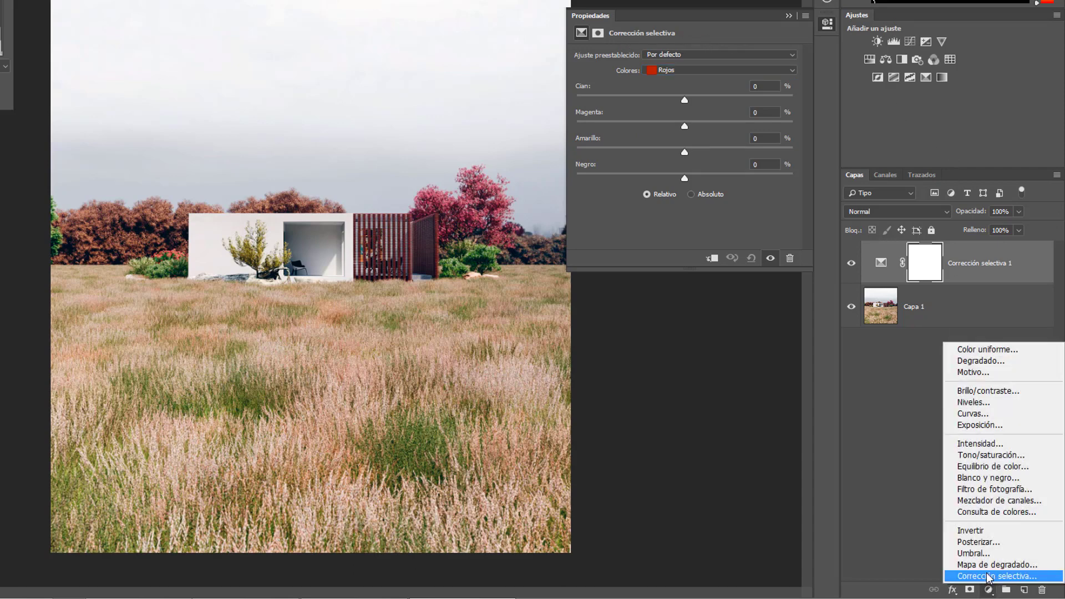
left_click(662, 20)
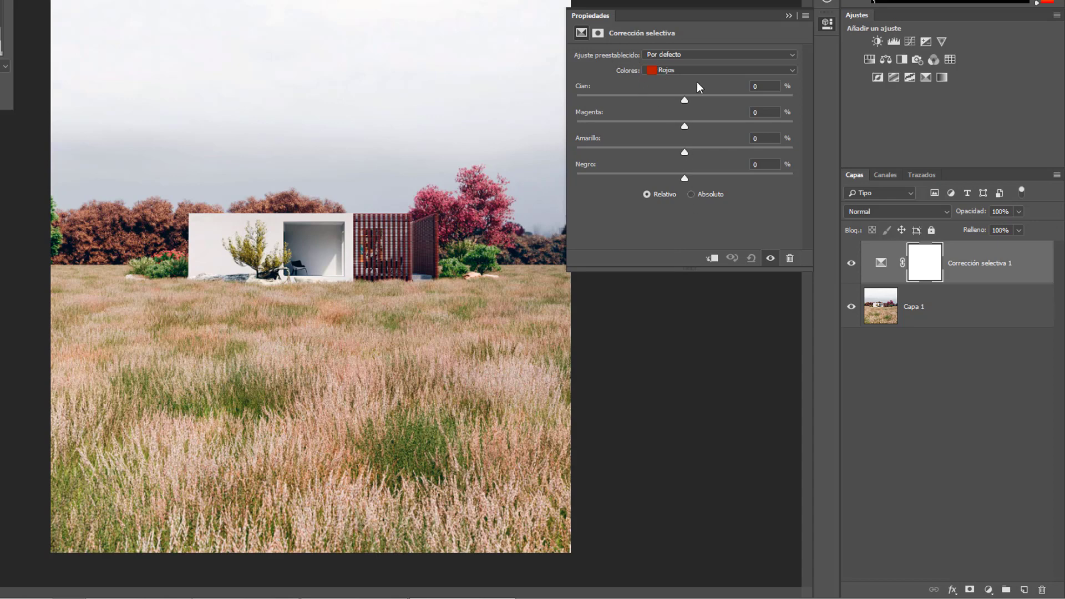
left_click(792, 70)
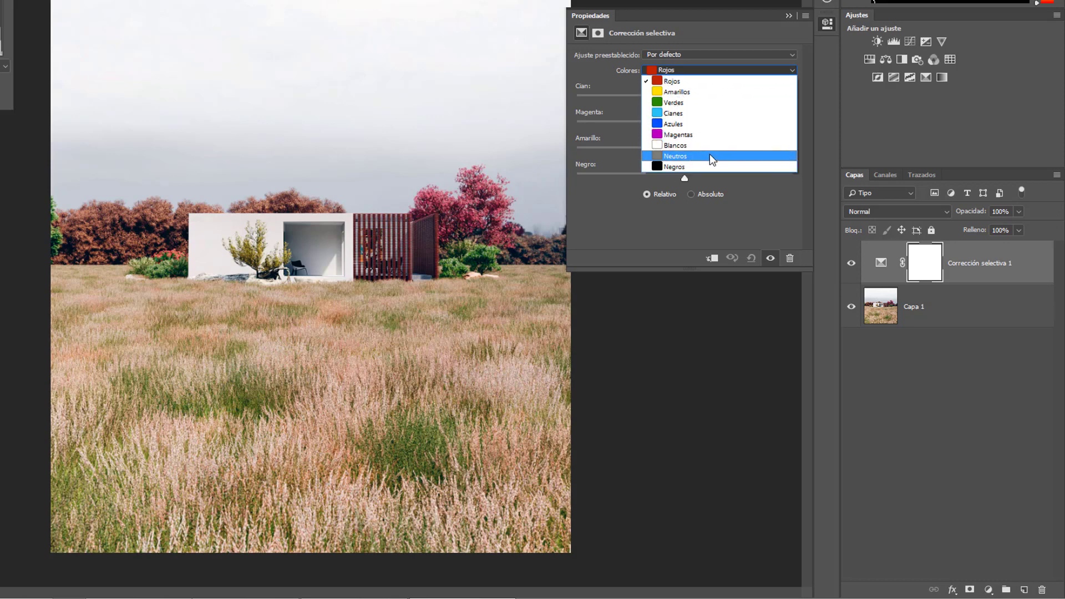
left_click(617, 217)
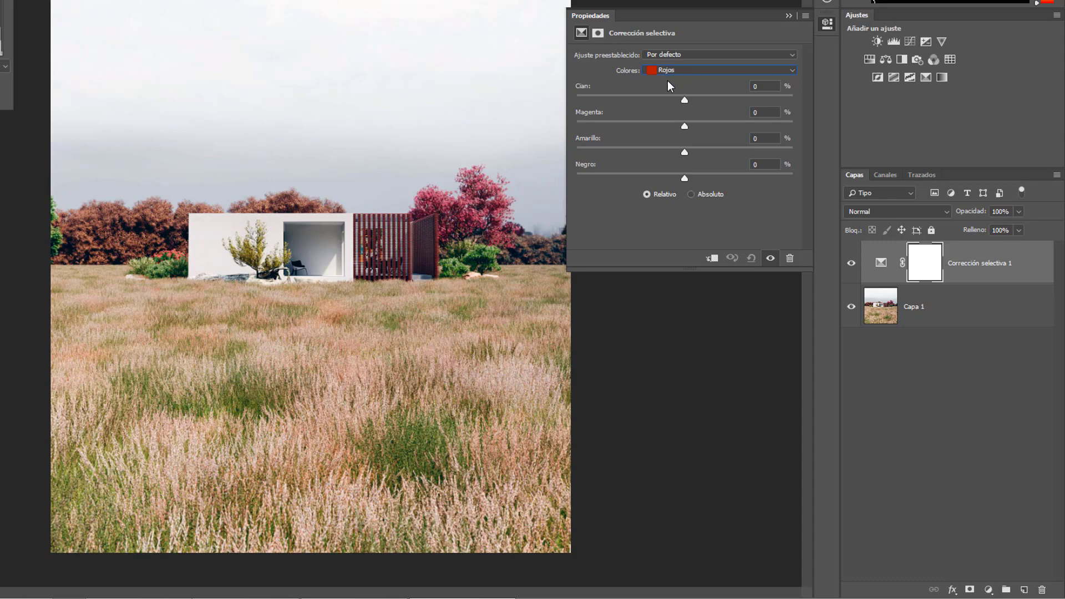
left_click(681, 69)
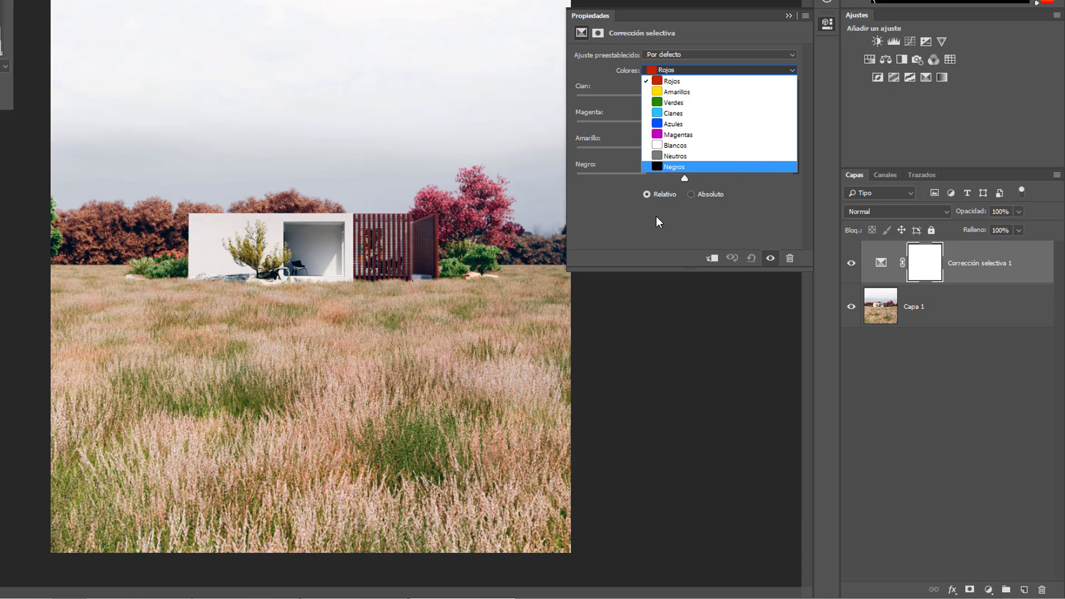
left_click(644, 222)
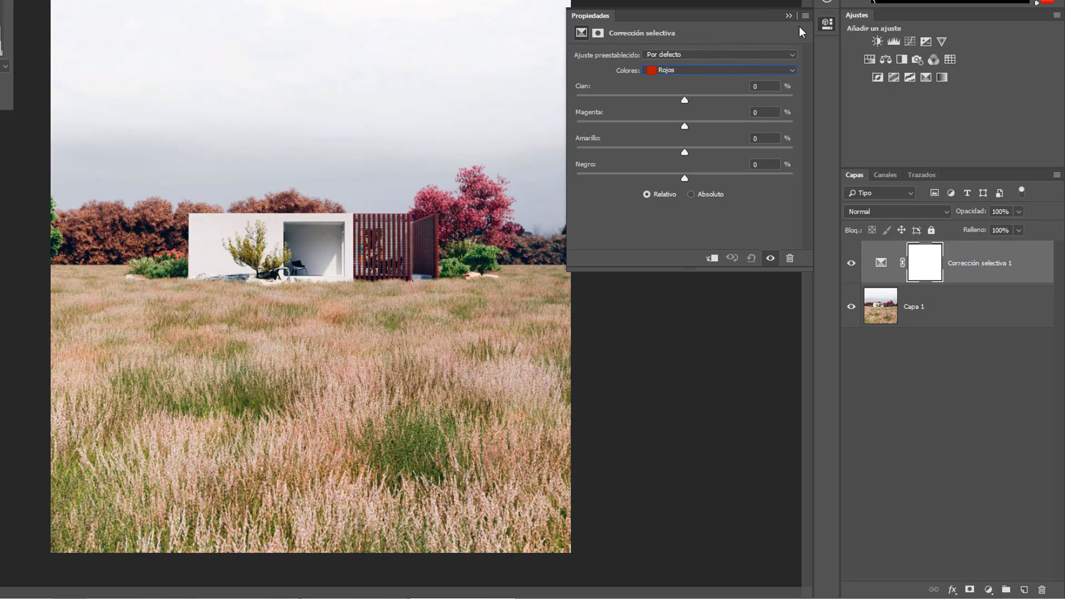
- Add a Curvas adjustment layer, view its channel options and enlarge the properties area to show the whole curve
left_click(910, 42)
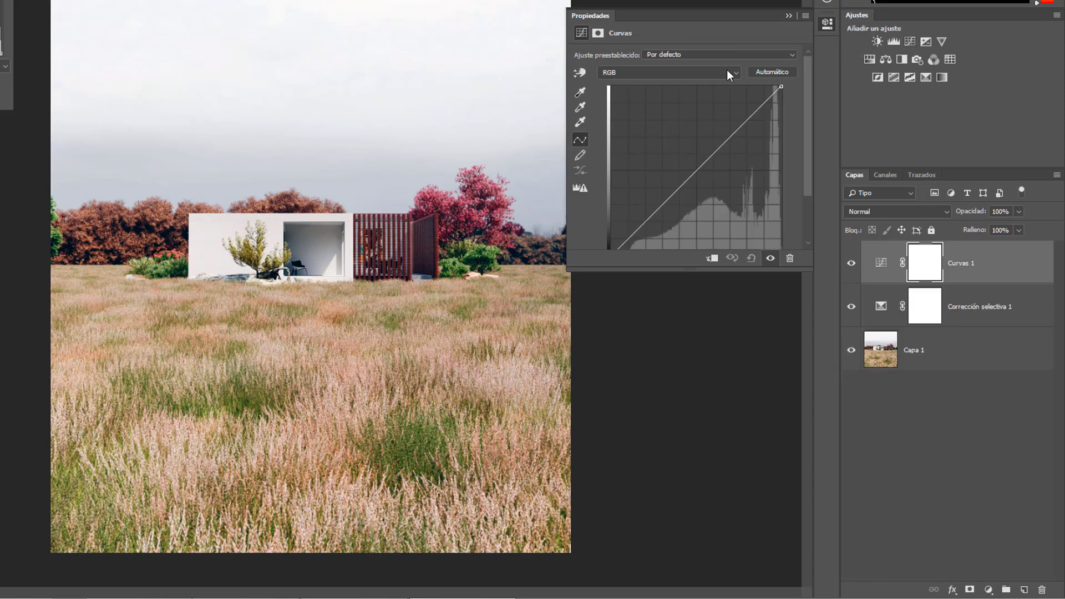
left_click(717, 74)
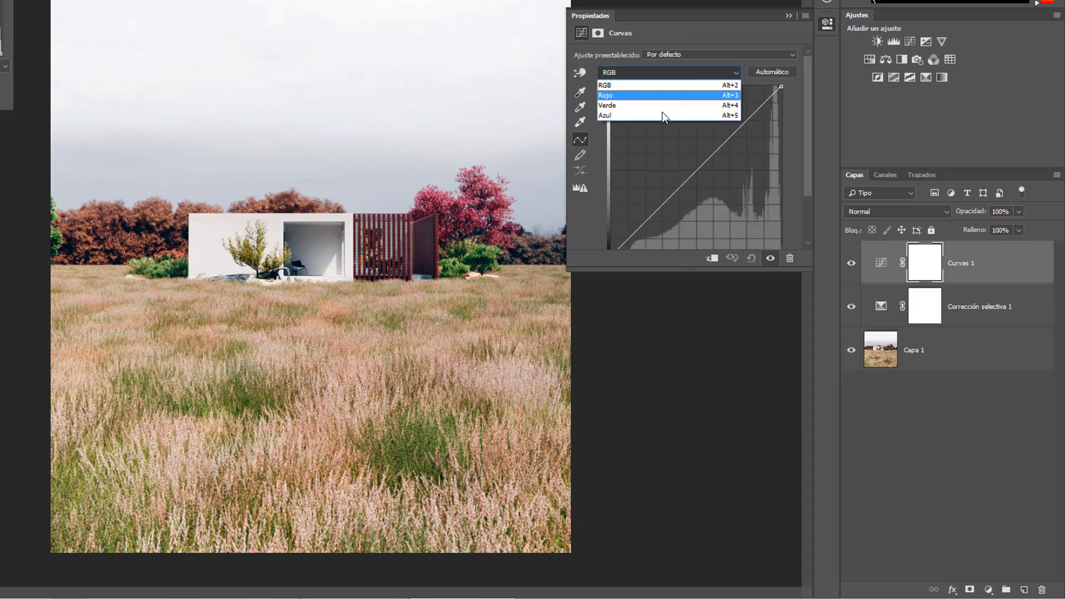
left_click(693, 73)
left_click_drag(693, 268, 688, 348)
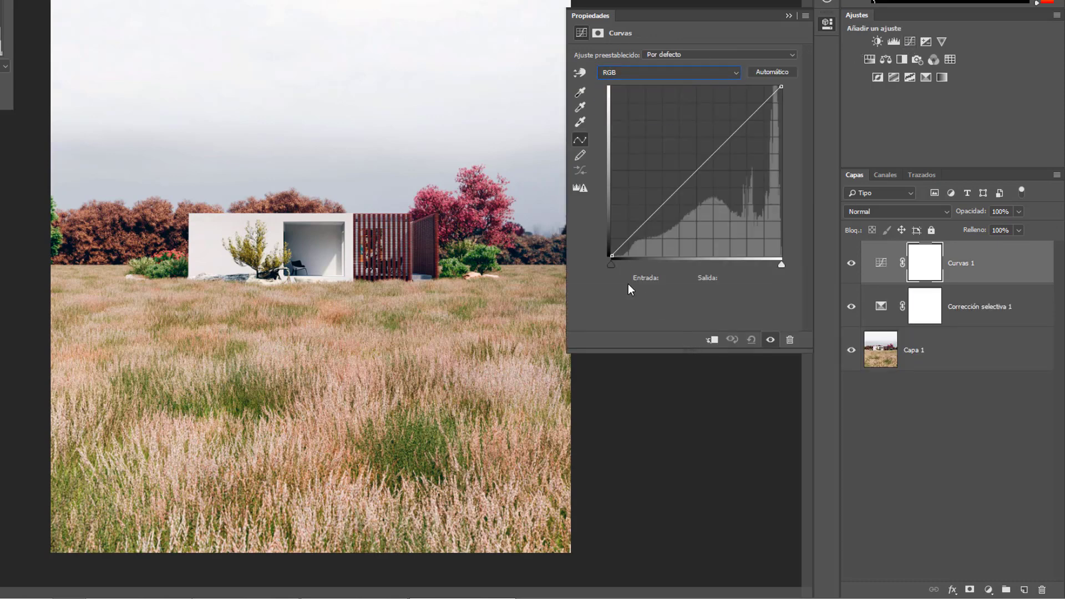
- Add an Equilibrio de color adjustment layer with Medios tonos set to -6 cyan-red, -26 magenta-green and +18 yellow-blue
left_click(886, 59)
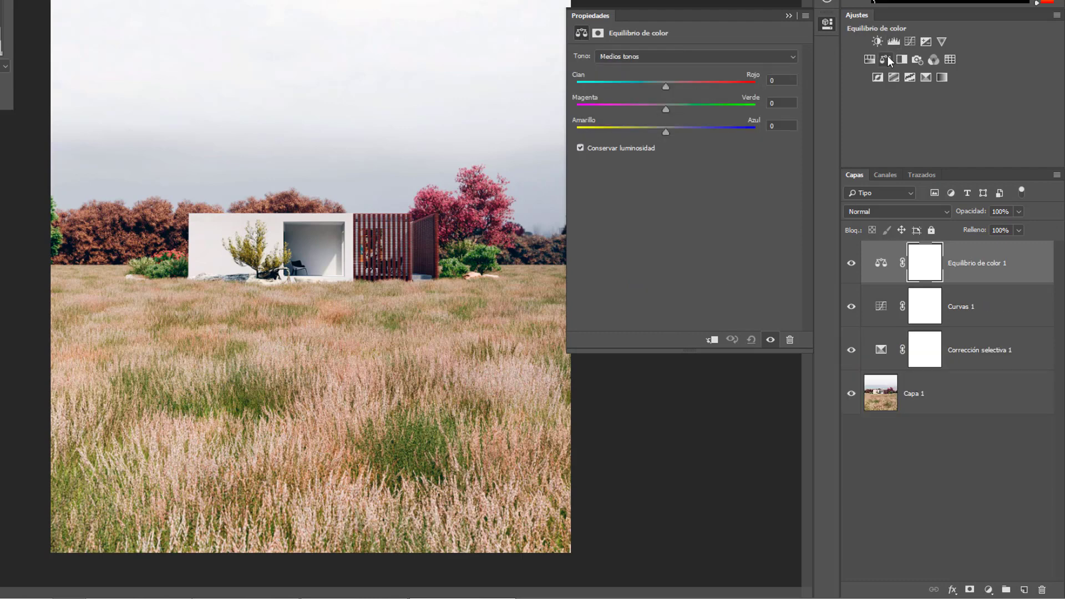
left_click(666, 57)
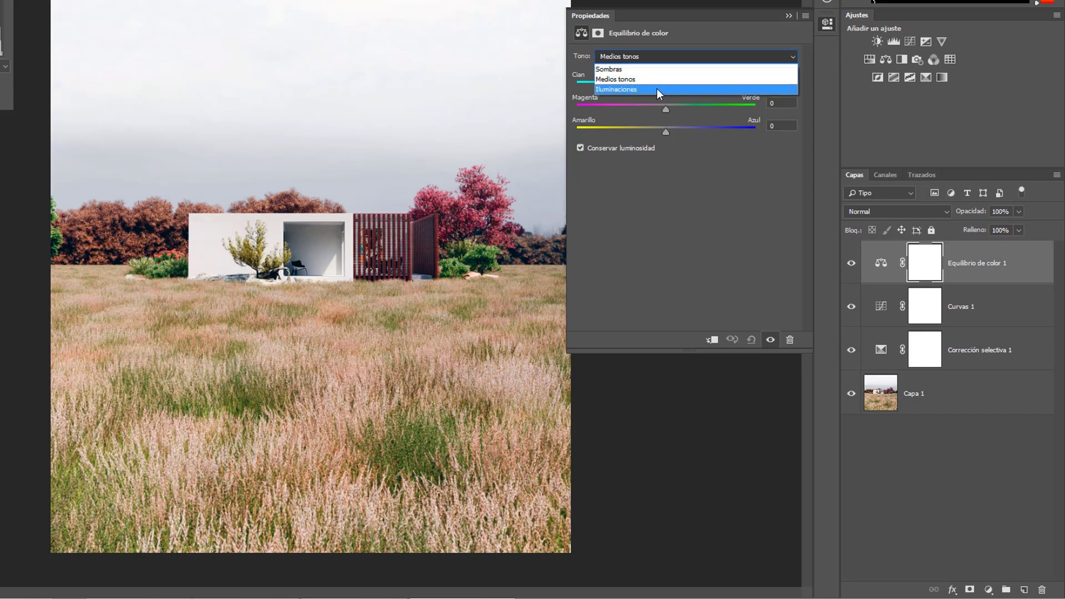
left_click(654, 80)
left_click_drag(666, 87, 682, 132)
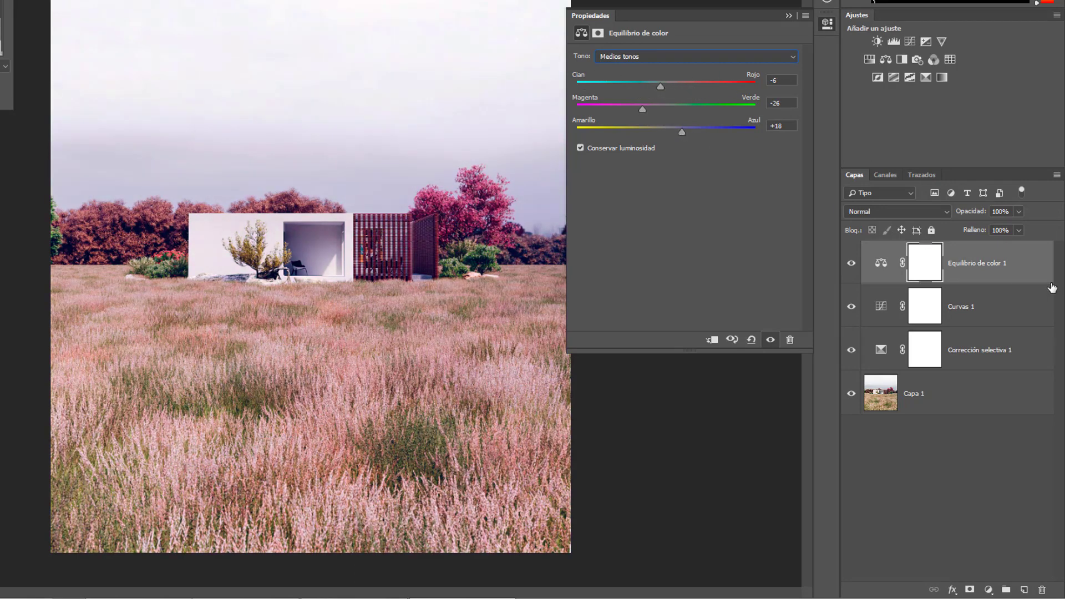
- Compare the settings of the three adjustment layers, and delete the Equilibrio de color and Curvas layers
left_click(979, 350)
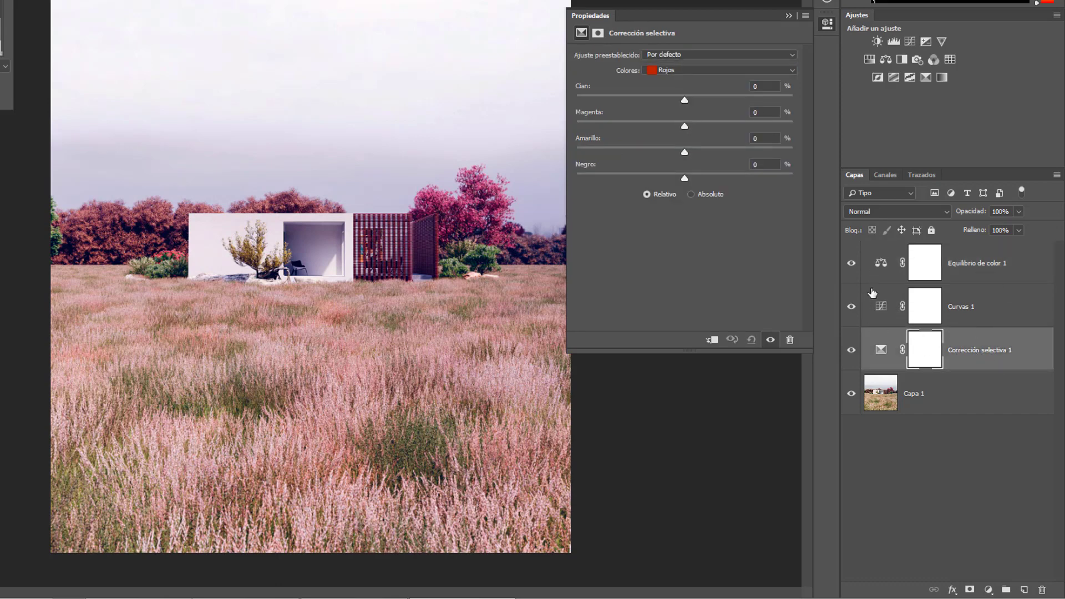
left_click(987, 269)
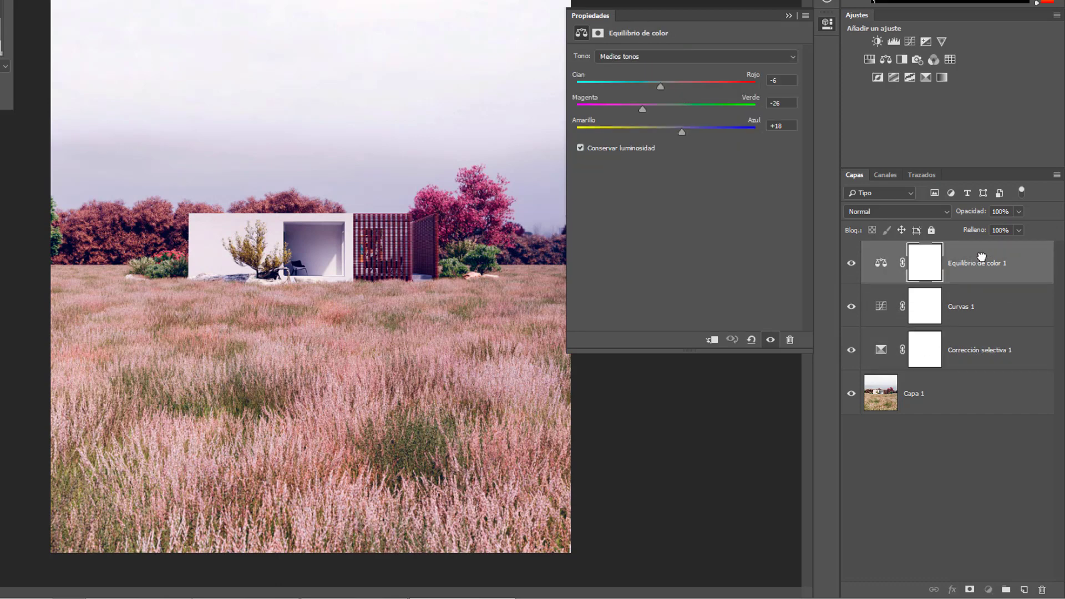
left_click(980, 308)
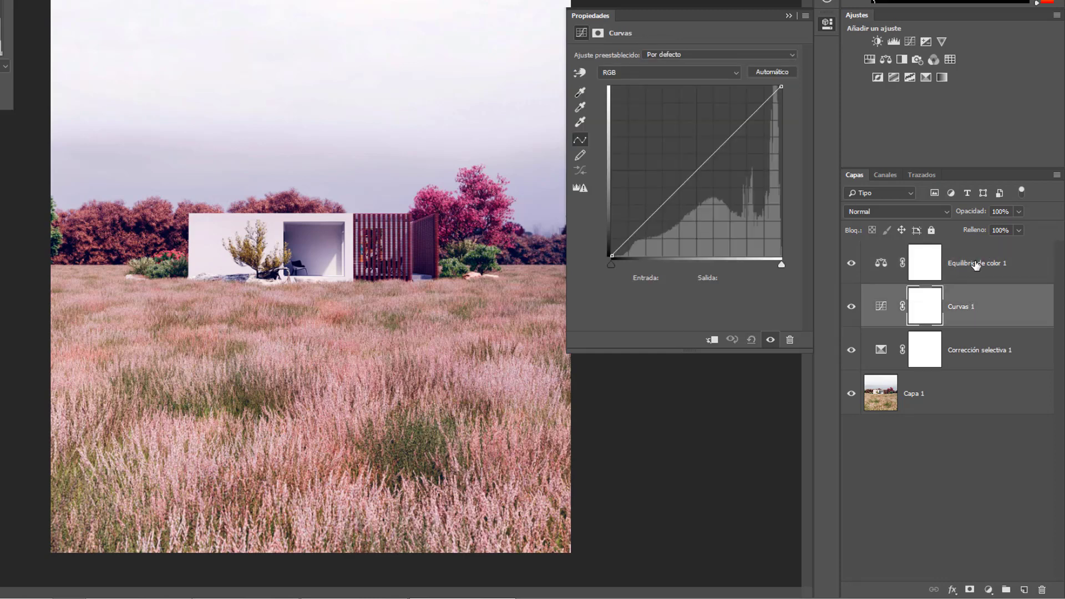
left_click_drag(975, 269, 1042, 589)
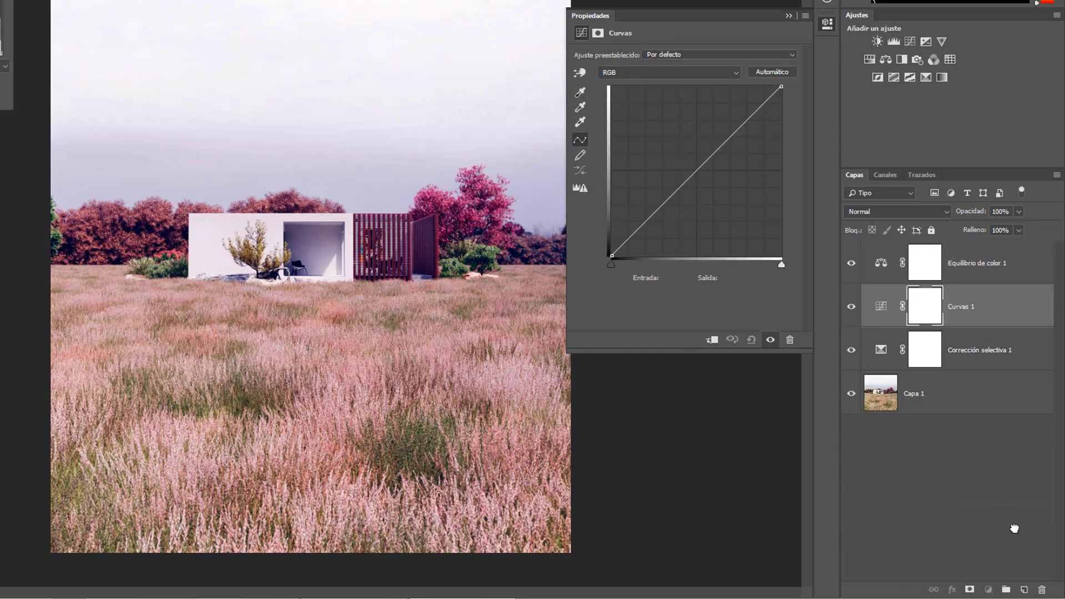
left_click_drag(967, 265, 1042, 588)
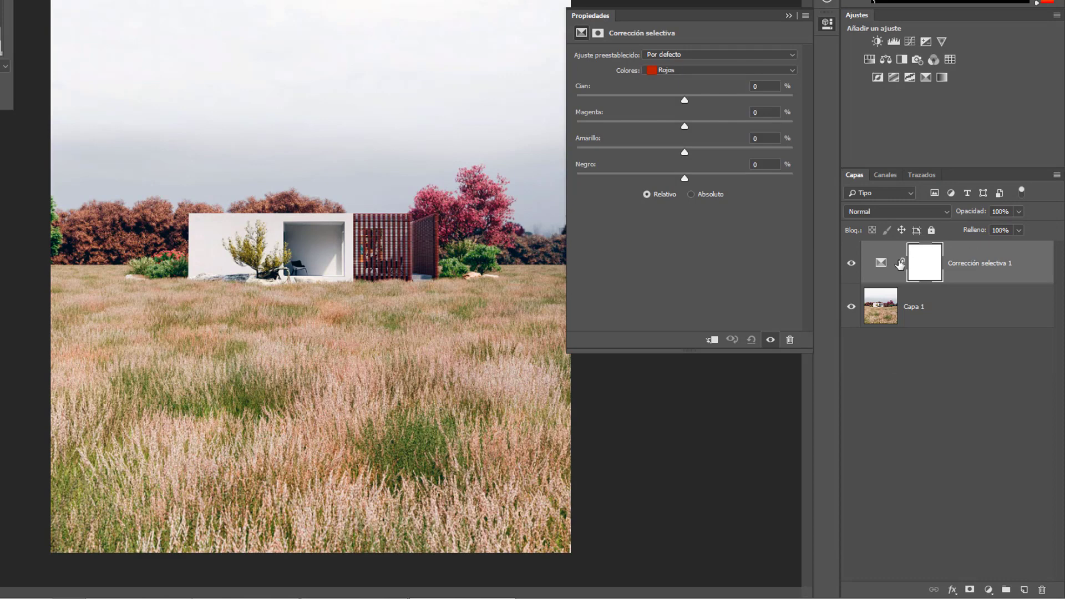
- Select the Corrección selectiva 1 adjustment and review its selectable colours, keeping Rojos as the target
left_click(880, 265)
left_click(665, 71)
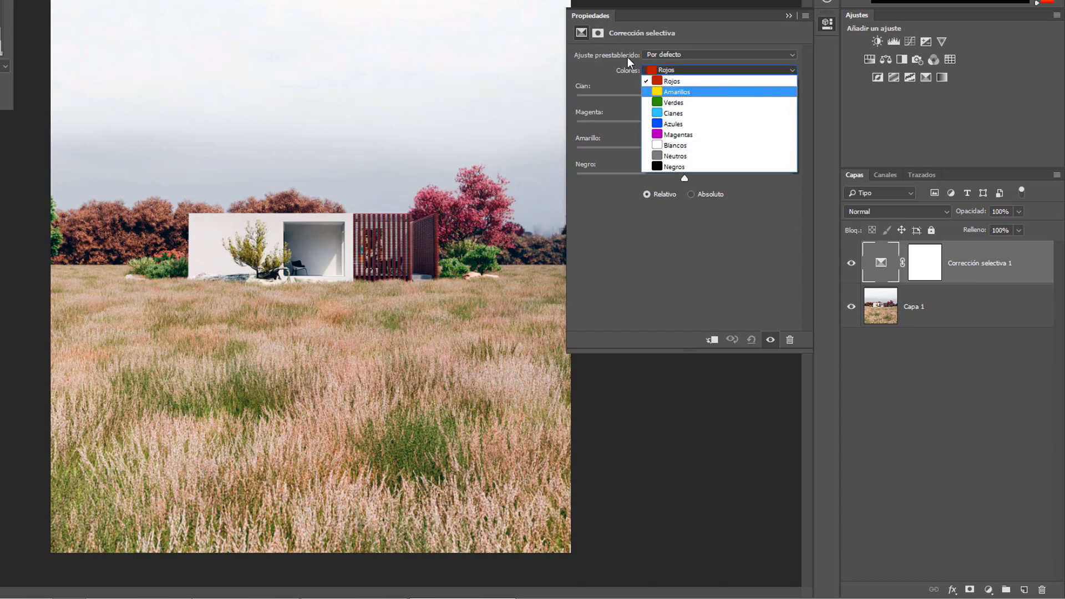
left_click(624, 71)
left_click(663, 70)
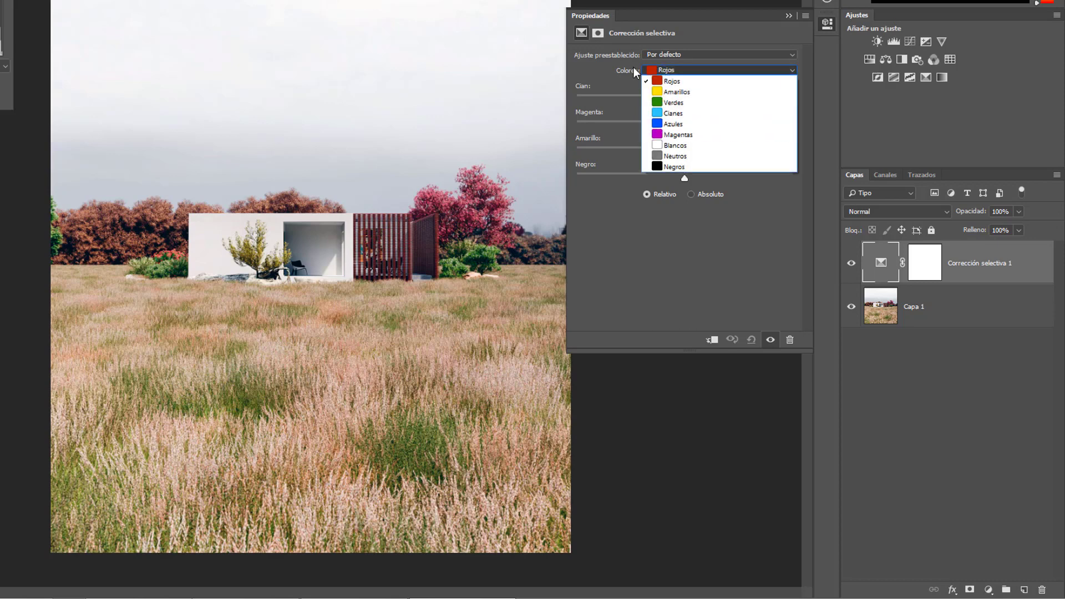
left_click(610, 71)
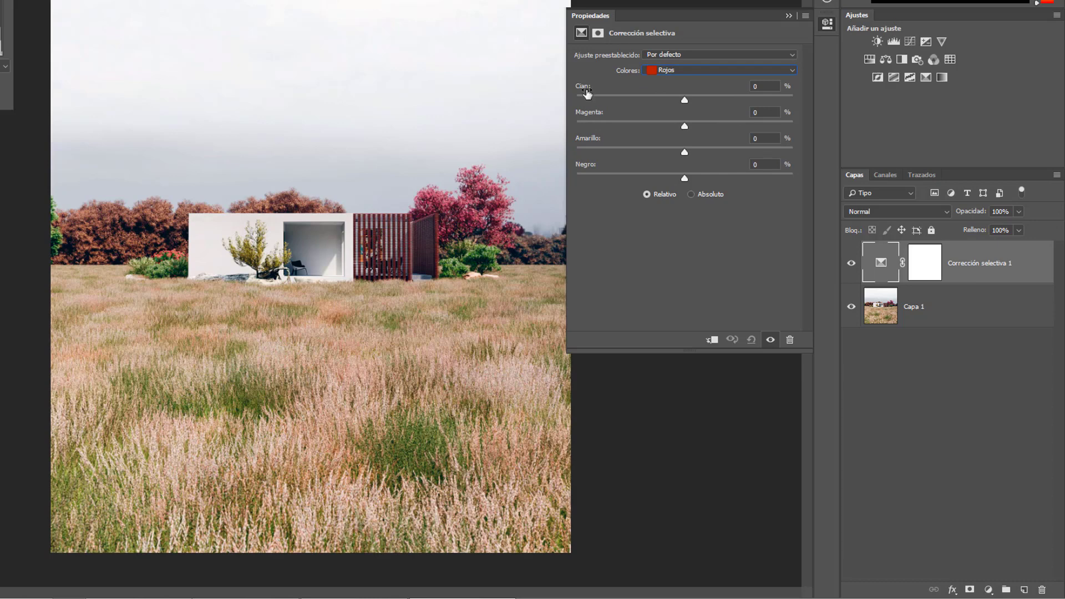
- Set Negro to +1% for Rojos with the Relativo method, and review the list of target colours
left_click_drag(685, 178, 690, 178)
left_click(647, 195)
left_click(694, 70)
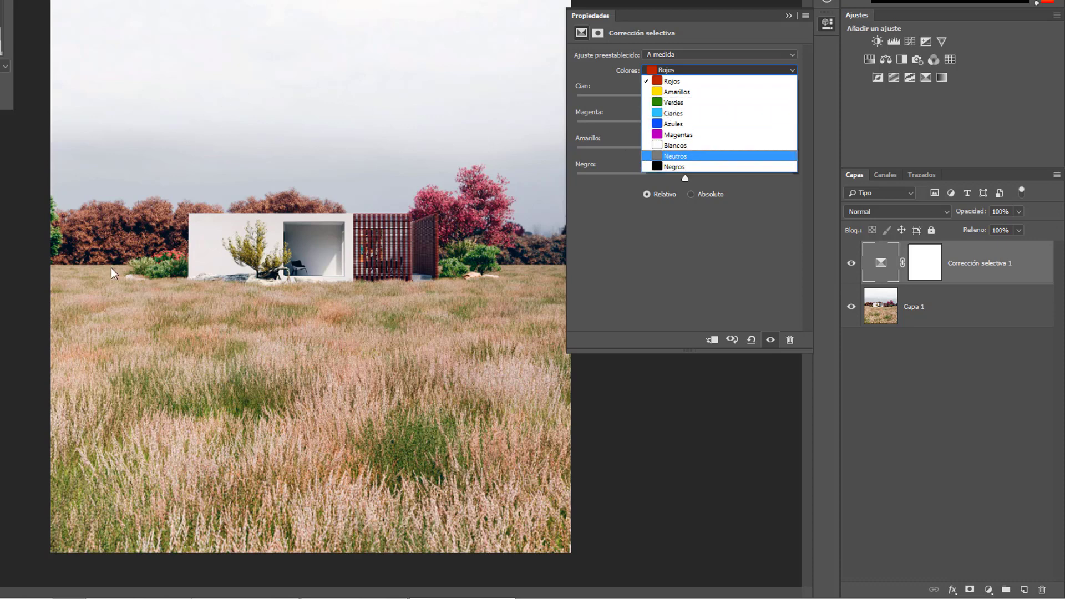
left_click(677, 250)
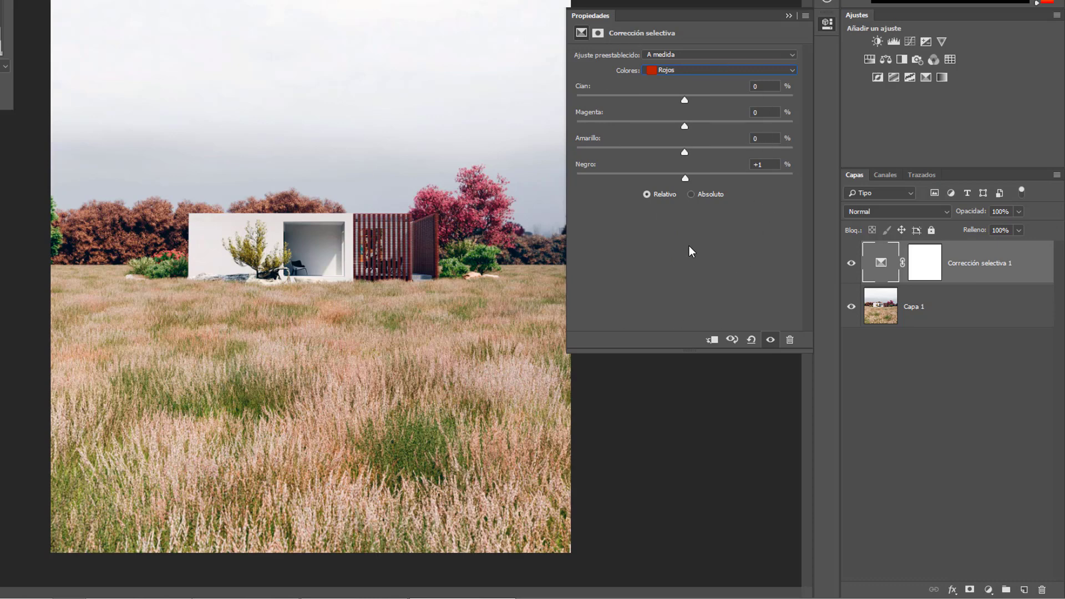
- Switch the target colour to Verdes and to Magentas to examine their sliders, and review the remaining colour choices
left_click(718, 69)
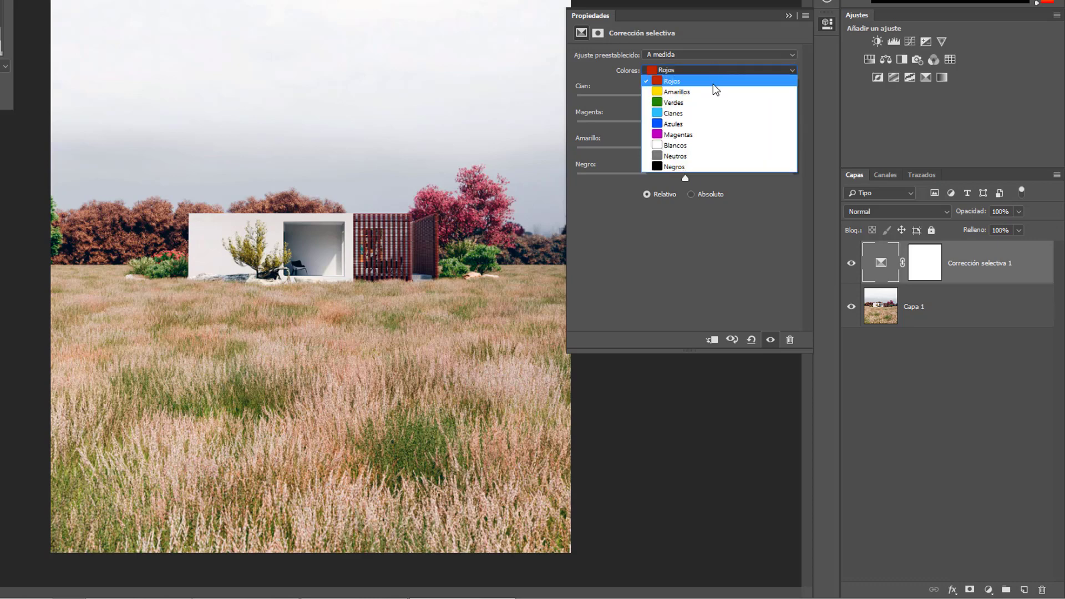
left_click(709, 102)
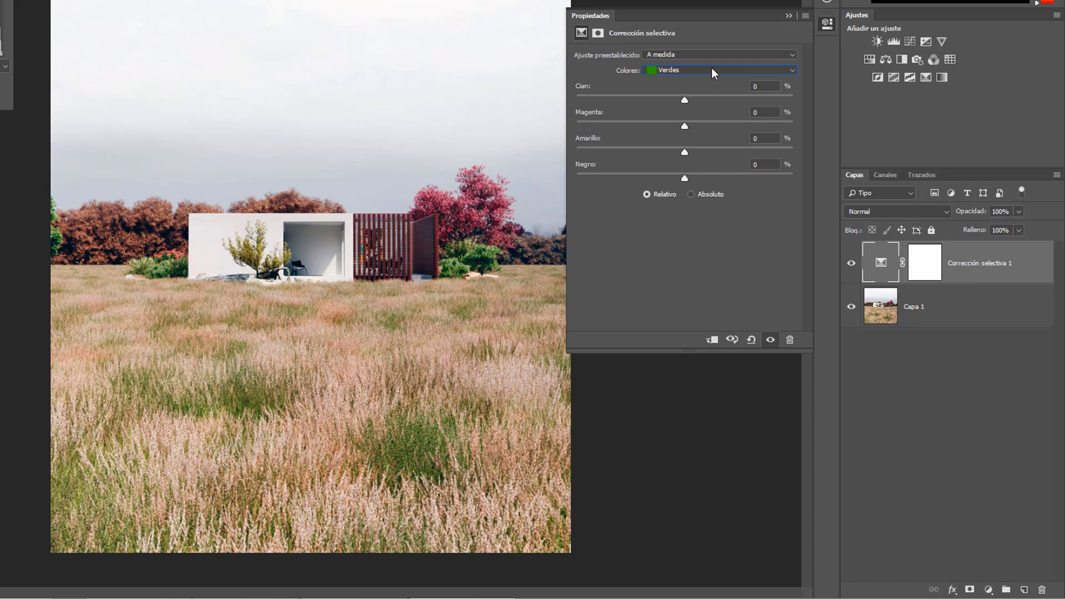
left_click(682, 71)
left_click(688, 138)
left_click(726, 70)
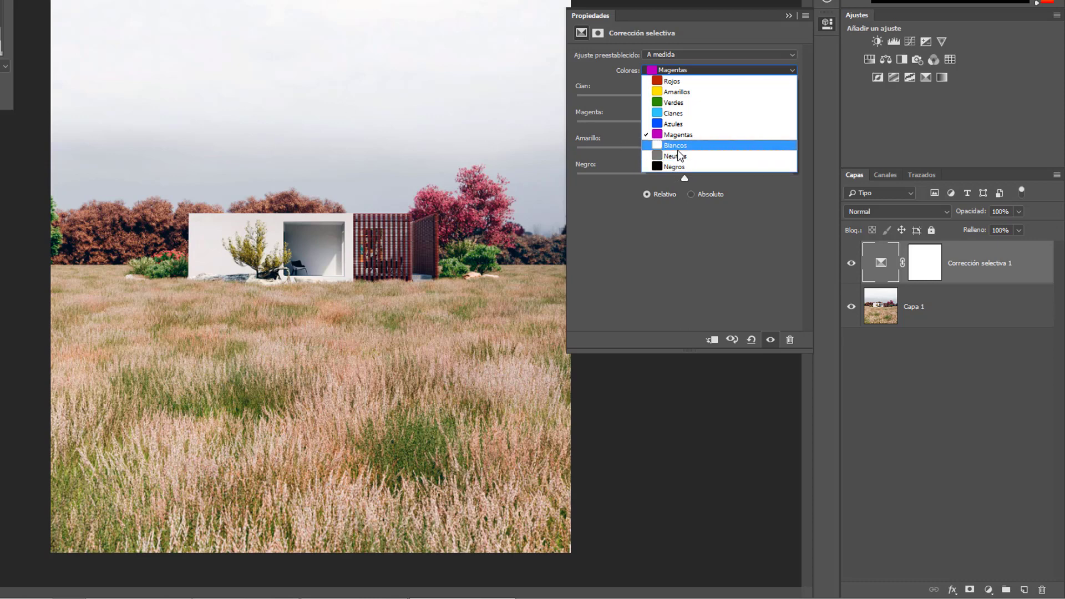
left_click(700, 246)
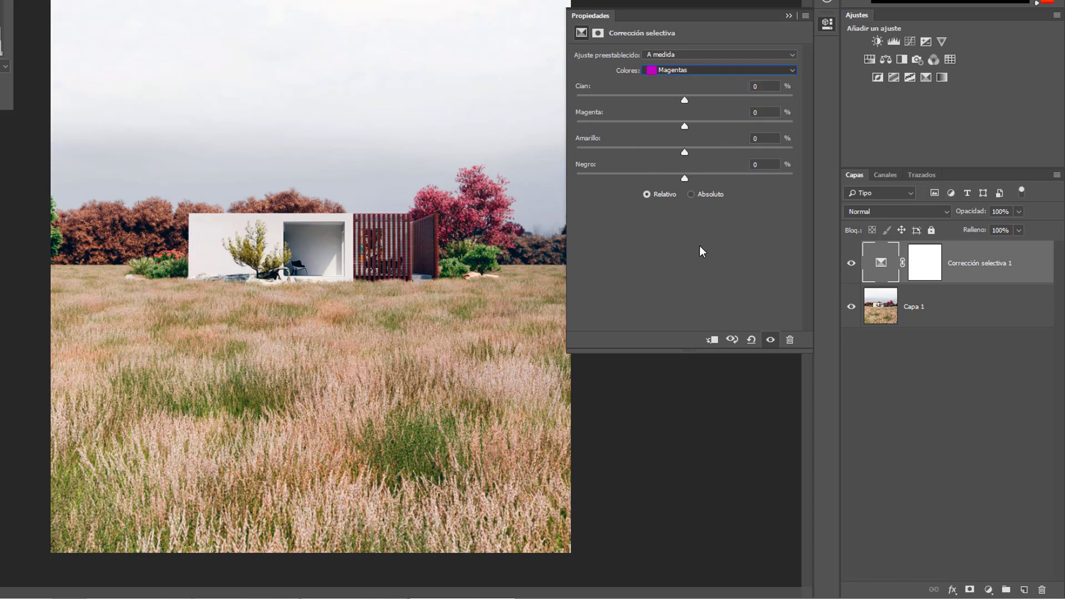
- Add an Equilibrio de color layer to view its tone ranges, undo it and return to the Corrección selectiva 1 settings
left_click(885, 59)
left_click(683, 56)
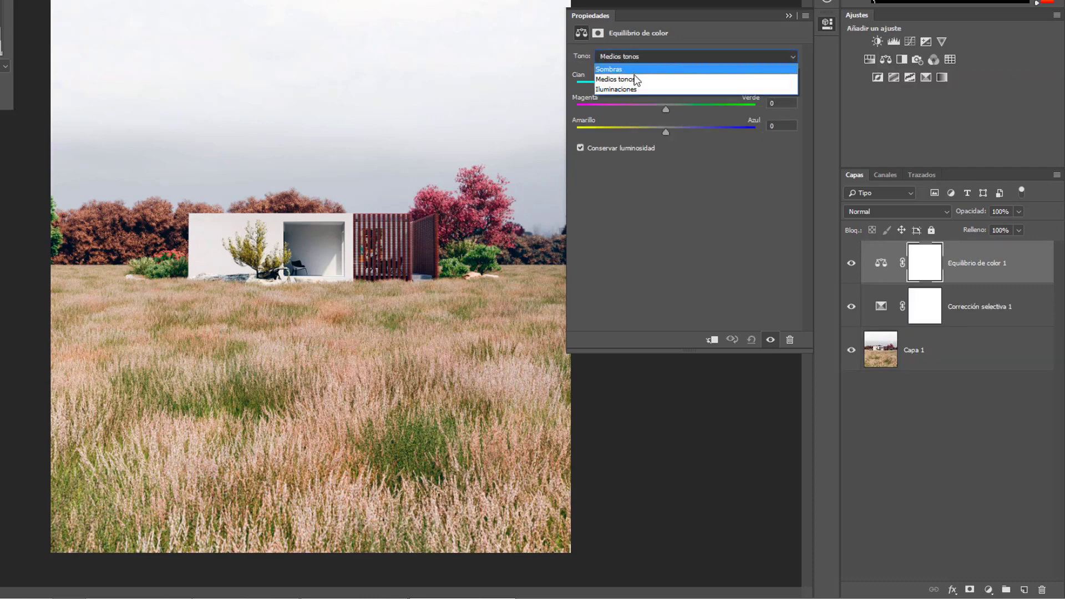
key("ctrl+z")
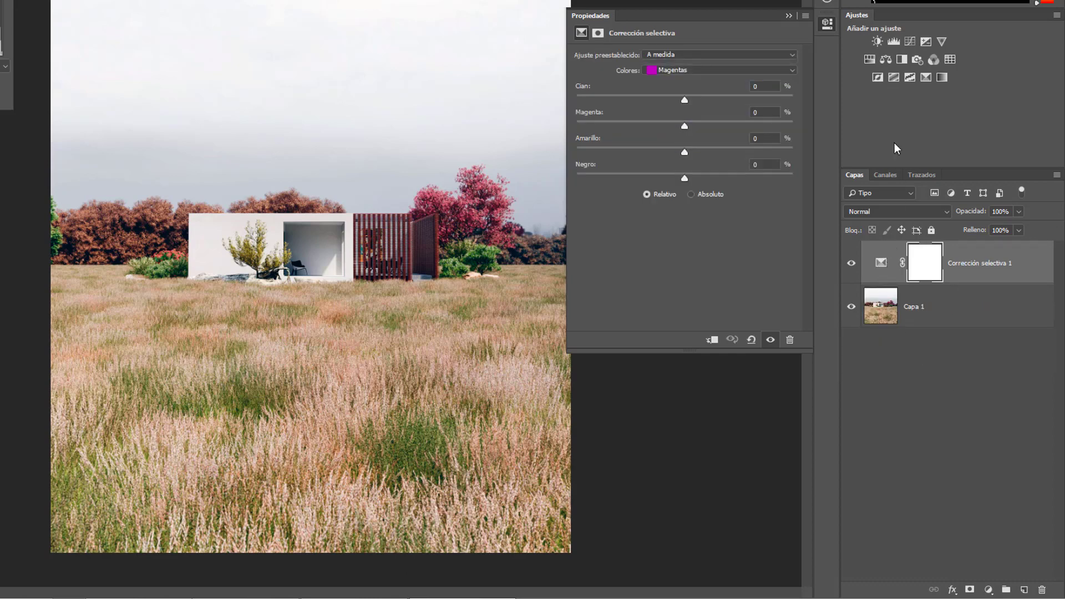
left_click(881, 263)
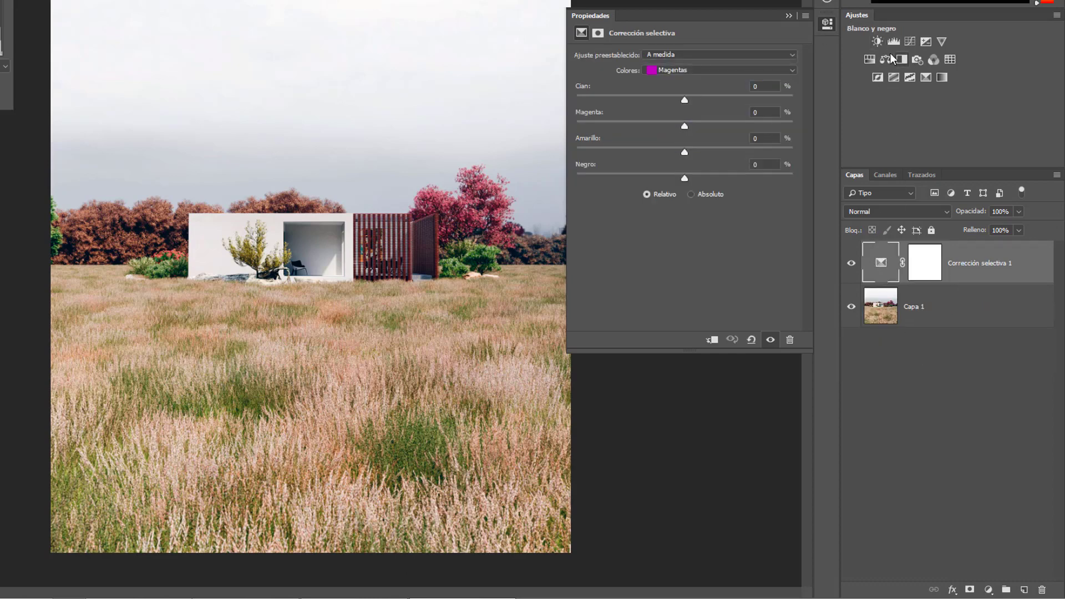
- Review the selectable target colours of the selective correction, and switch the target to Azules
left_click(788, 70)
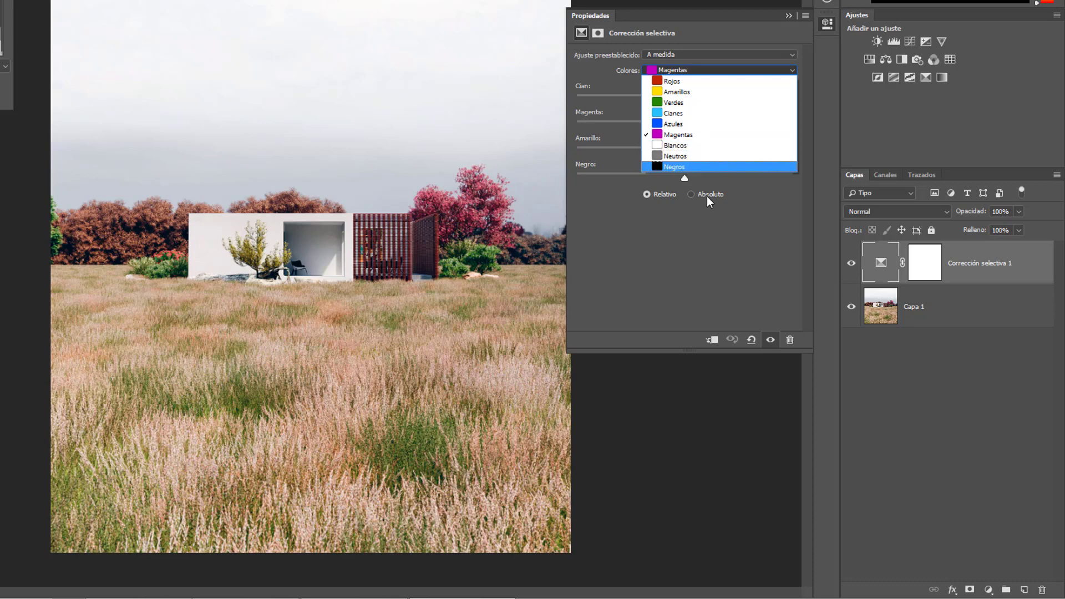
left_click(708, 275)
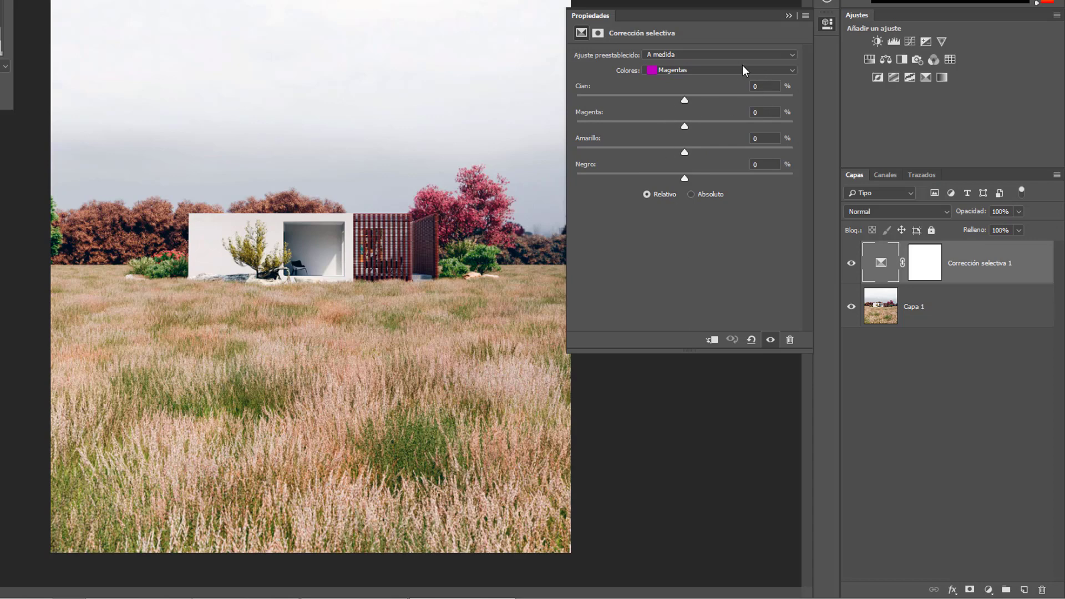
left_click(794, 69)
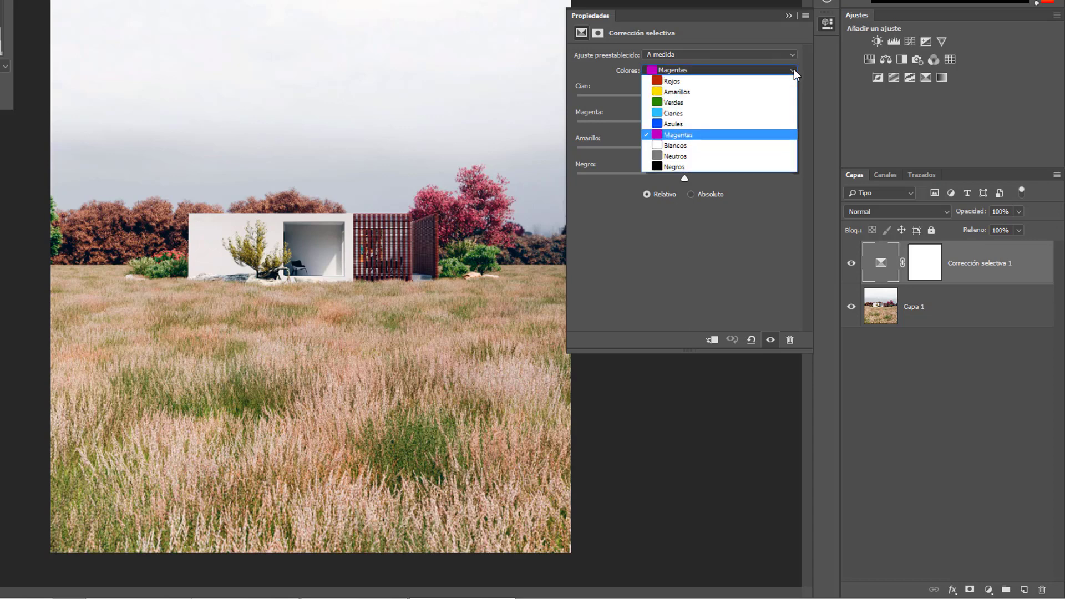
left_click(688, 124)
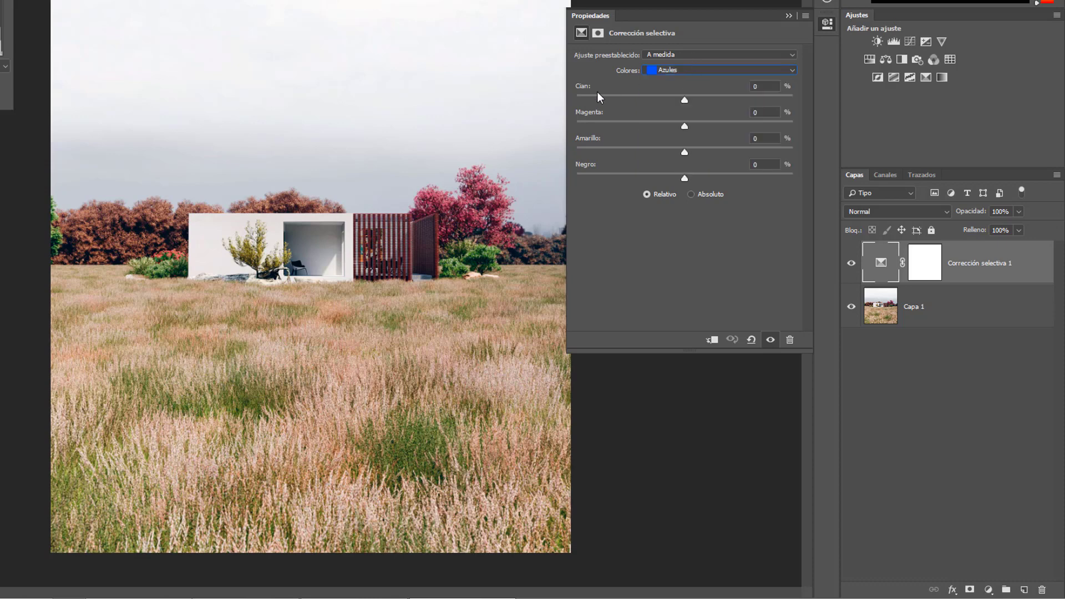
left_click(664, 70)
key("Escape")
left_click(702, 71)
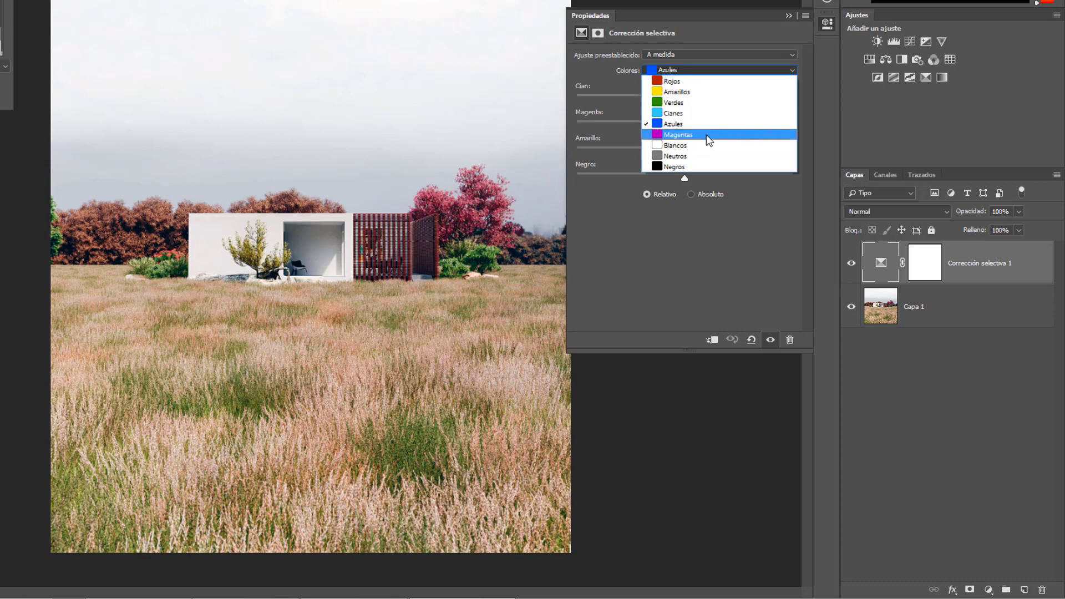
left_click(712, 267)
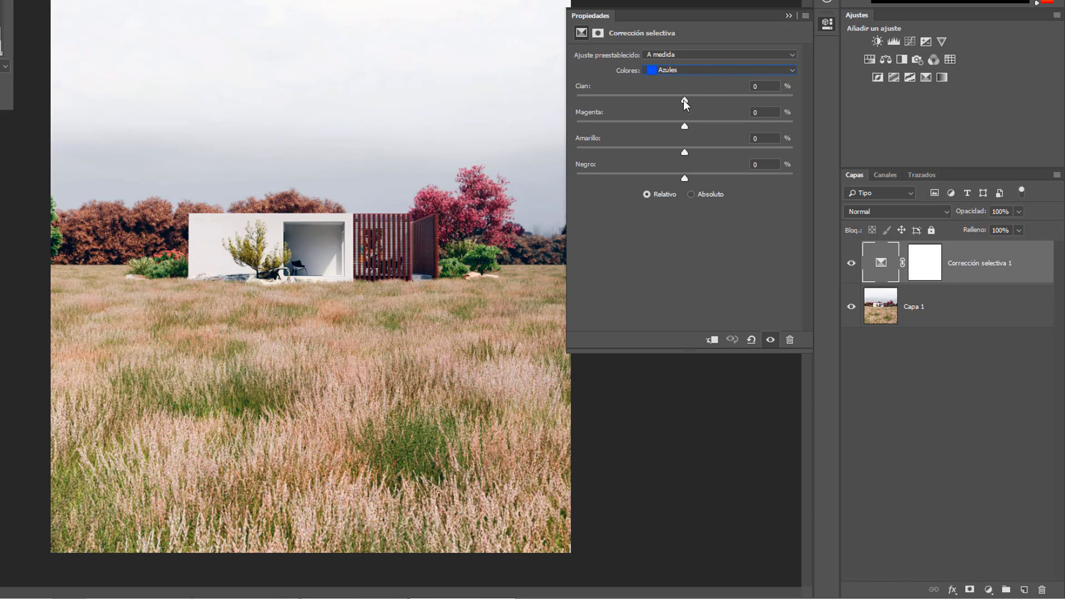
- Try Cian at -2% for Azules, plus slight Negro and Cian shifts while stepping on from that target colour
mouse_move(684, 101)
left_mouse_down()
mouse_move(661, 100)
mouse_move(683, 101)
left_mouse_up()
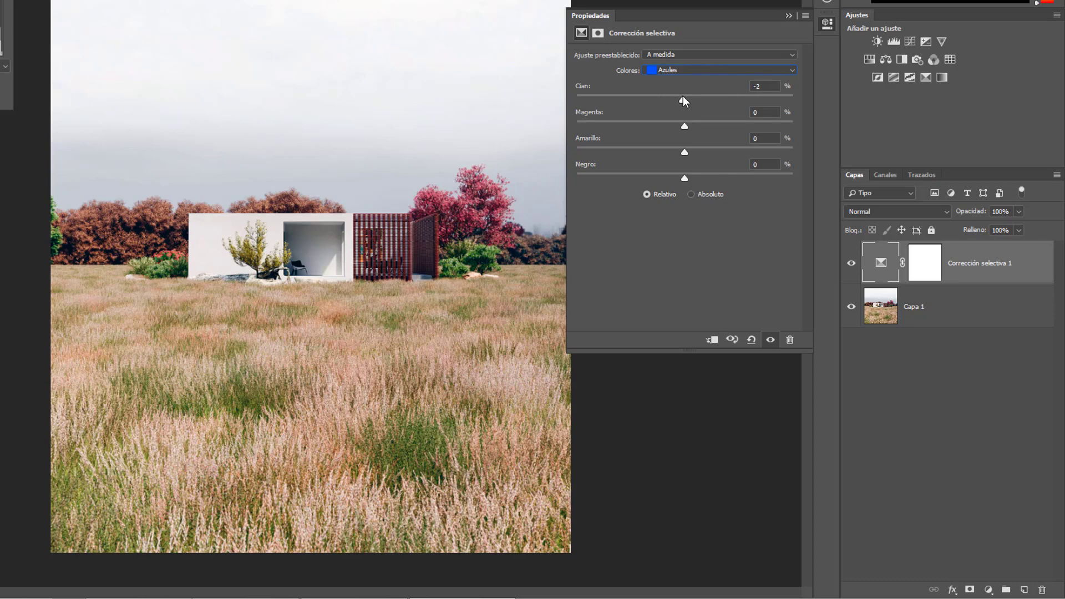
left_click(671, 69)
left_click(682, 120)
mouse_move(683, 178)
left_mouse_down()
mouse_move(632, 169)
mouse_move(751, 170)
mouse_move(688, 174)
left_mouse_up()
scroll(706, 71, "down", 1)
mouse_move(686, 105)
left_mouse_down()
mouse_move(611, 100)
mouse_move(742, 104)
mouse_move(673, 105)
mouse_move(687, 108)
left_mouse_up()
- Target Neutros and try Cian at -35%, bring Cian back to -1%, and try Magenta at -46%
scroll(700, 67, "down", 2)
left_click_drag(684, 100, 668, 105)
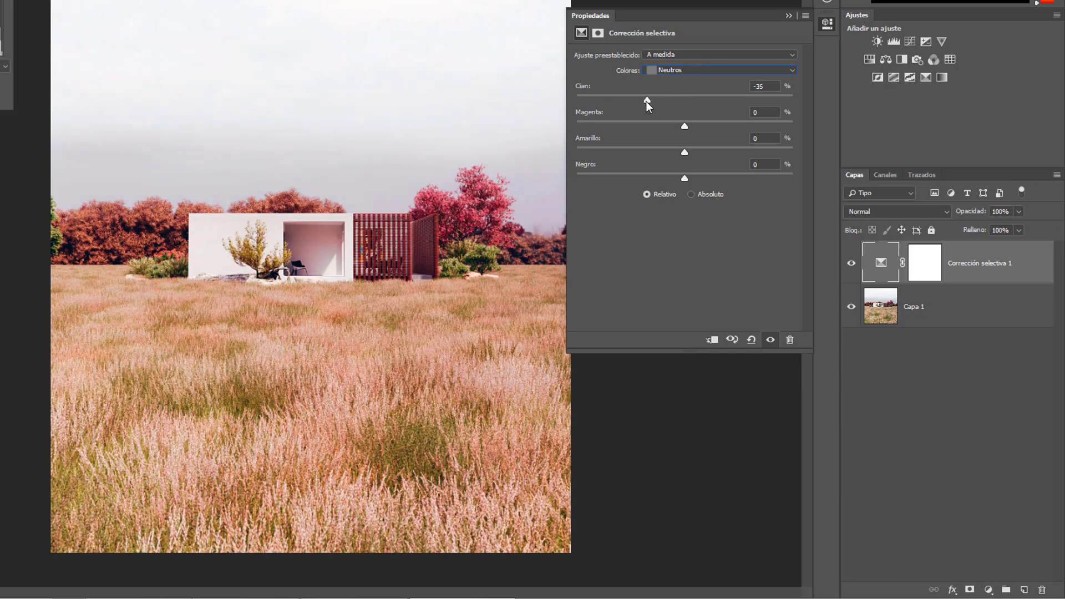
left_click_drag(645, 101, 638, 101)
left_click_drag(637, 100, 641, 134)
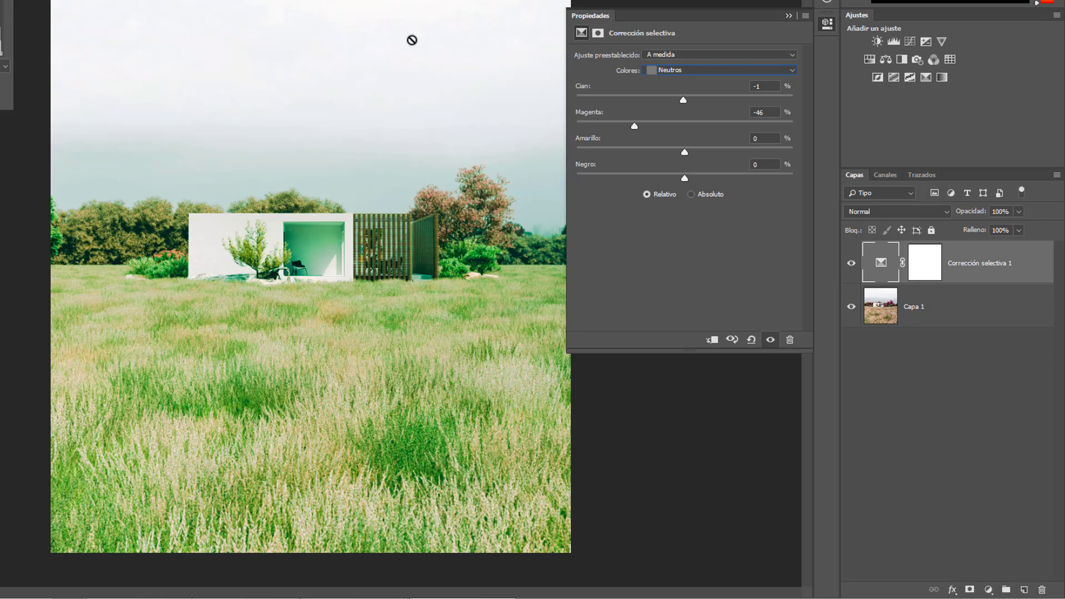
- Try Magenta and Amarillo at -4% for Neutros, reset the adjustment and set Negro to +1%
left_click_drag(635, 125, 681, 149)
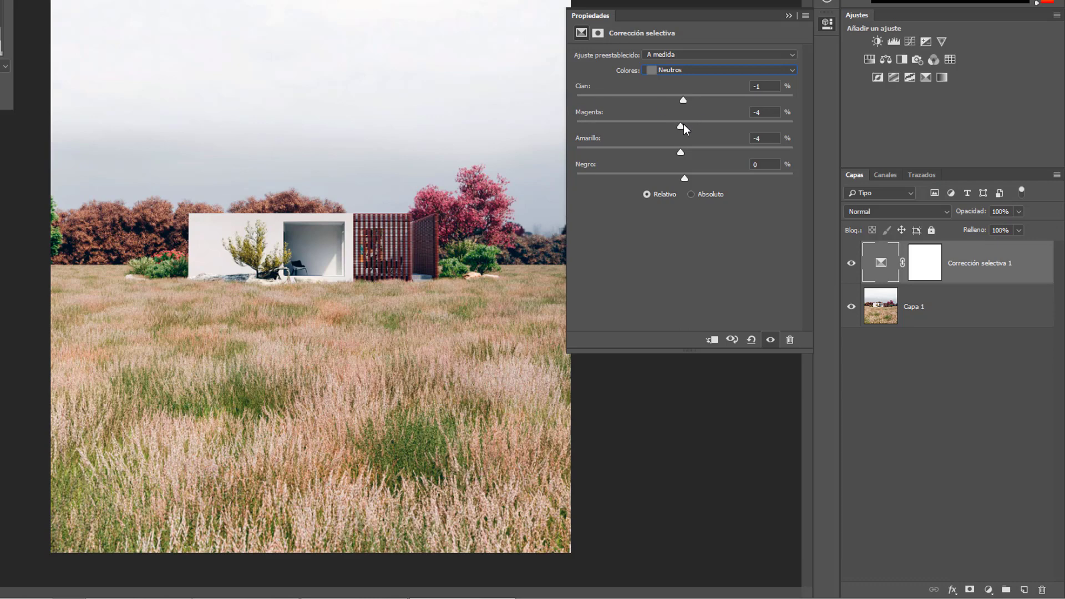
left_click_drag(684, 124, 682, 99)
left_click(681, 151)
mouse_move(681, 150)
left_mouse_down()
mouse_move(581, 151)
mouse_move(683, 146)
left_mouse_up()
left_click(751, 340)
mouse_move(685, 178)
left_mouse_down()
mouse_move(742, 174)
mouse_move(619, 172)
mouse_move(687, 171)
left_mouse_up()
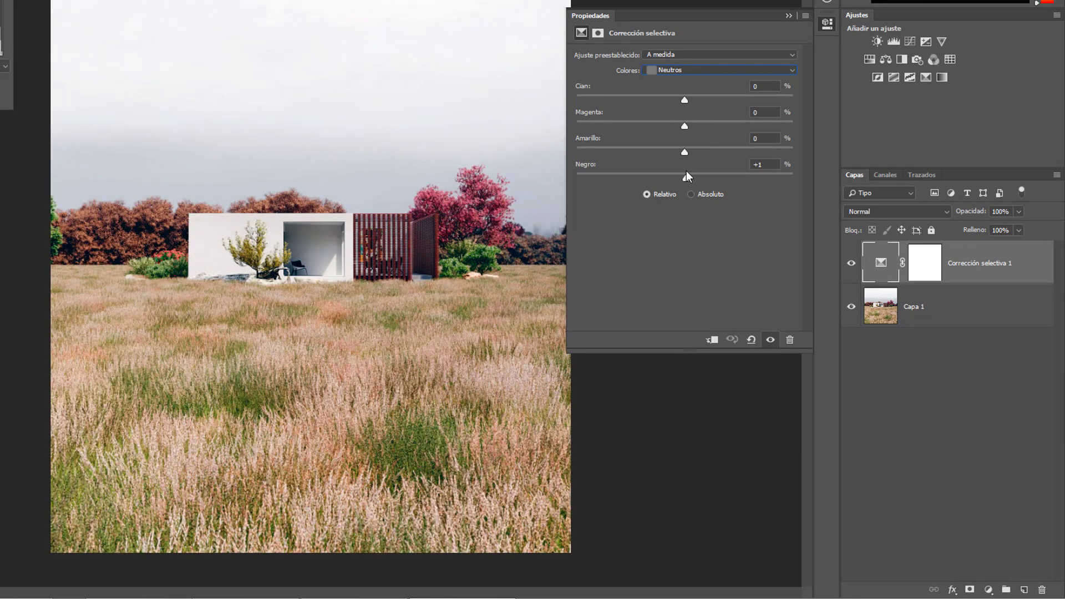
- Target Negros, try Negro at -33% and at +34%, and refresh the histogram from uncached data
left_click(700, 71)
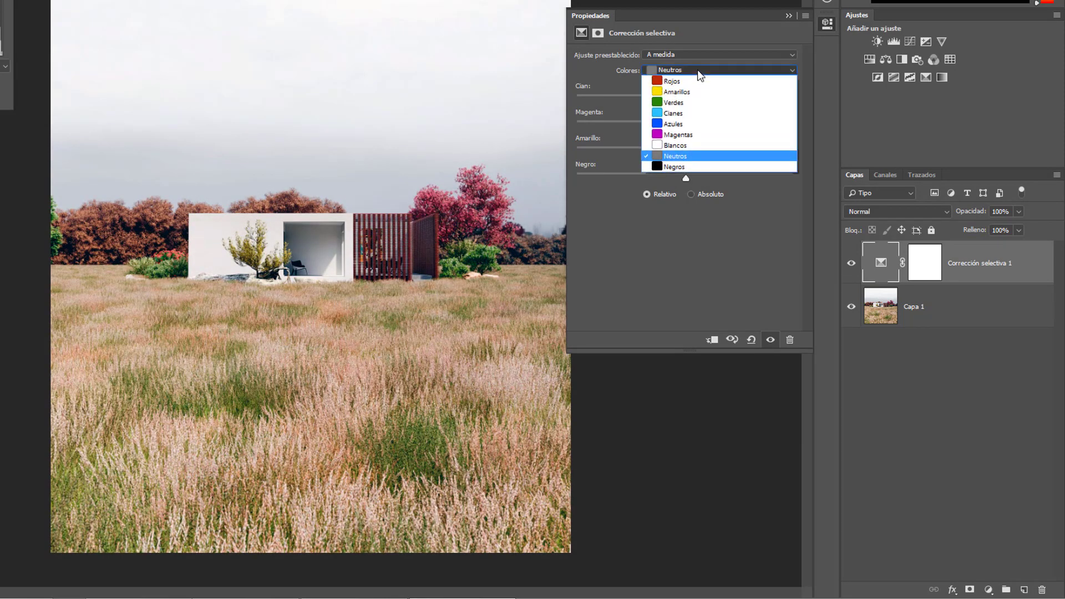
left_click(683, 166)
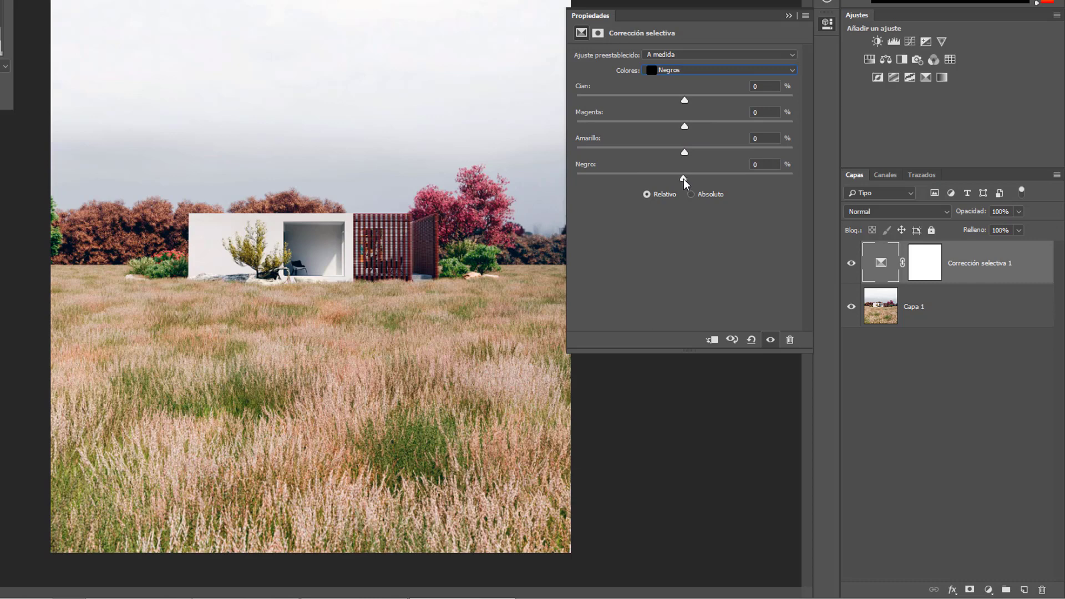
left_click_drag(684, 178, 649, 178)
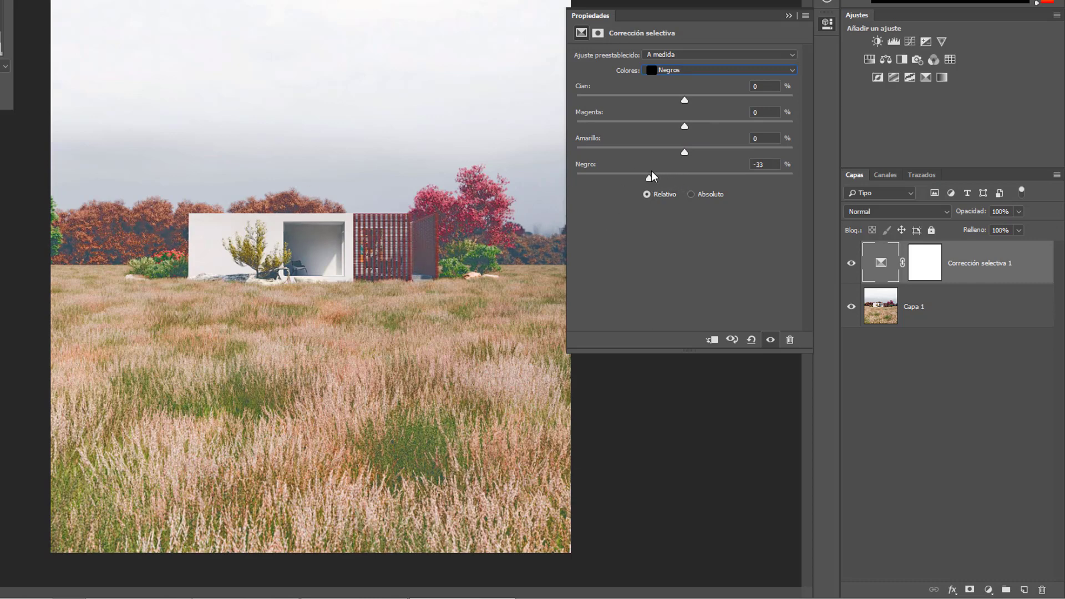
left_click_drag(649, 179, 743, 204)
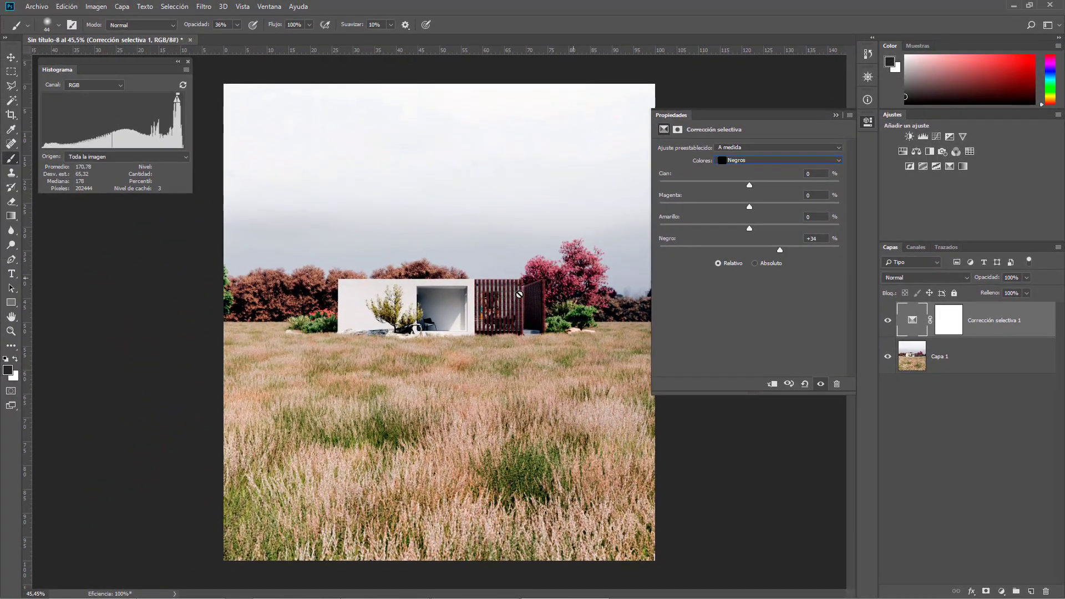
left_click(177, 97)
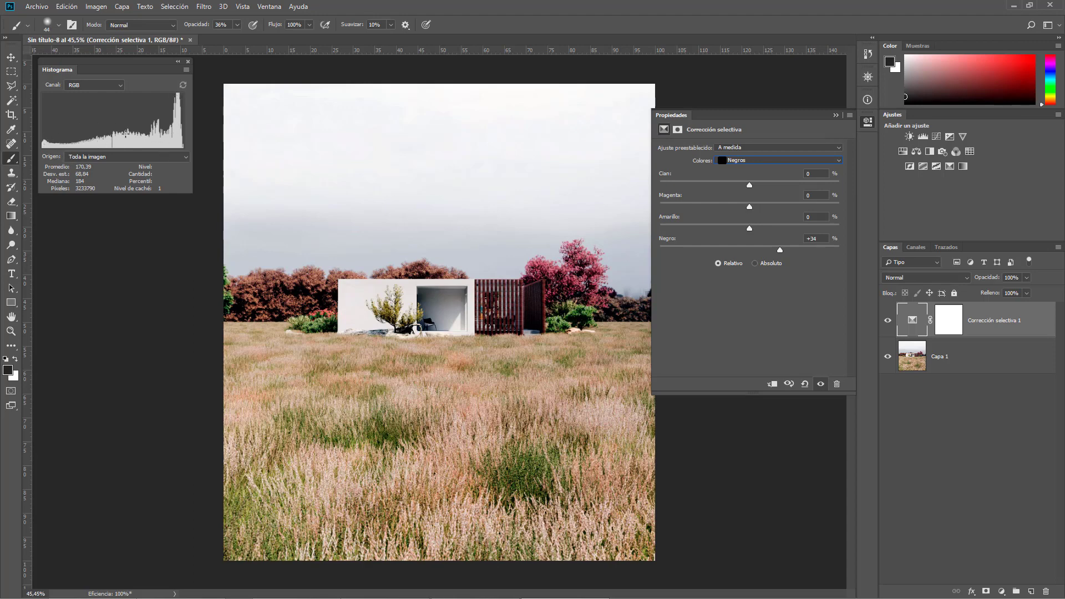
- Target Blancos, raise Negro to +78%, and refresh the histogram from uncached data
left_click(750, 161)
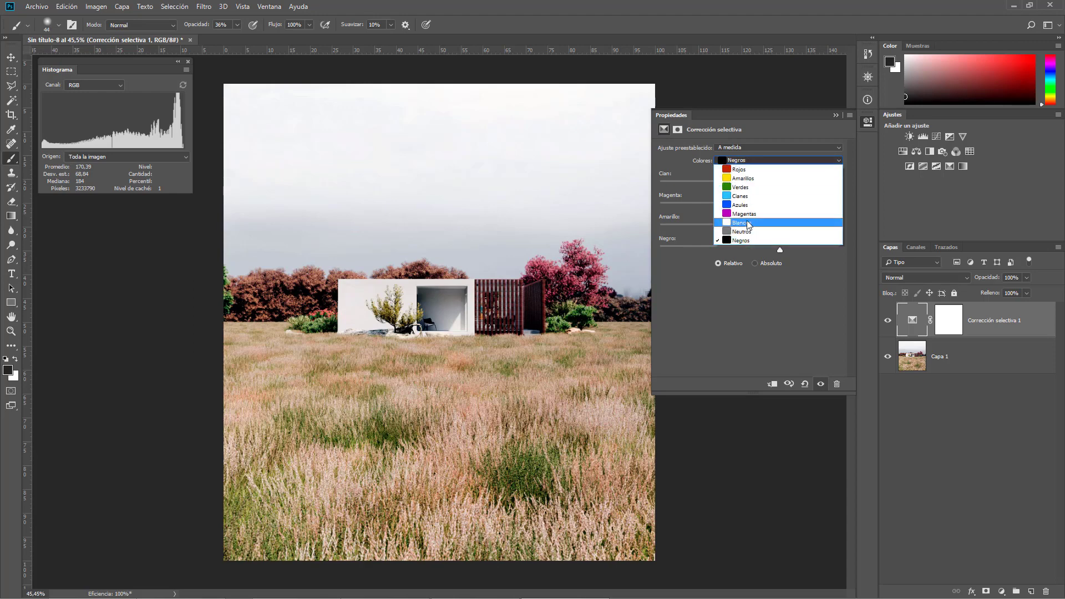
left_click(755, 223)
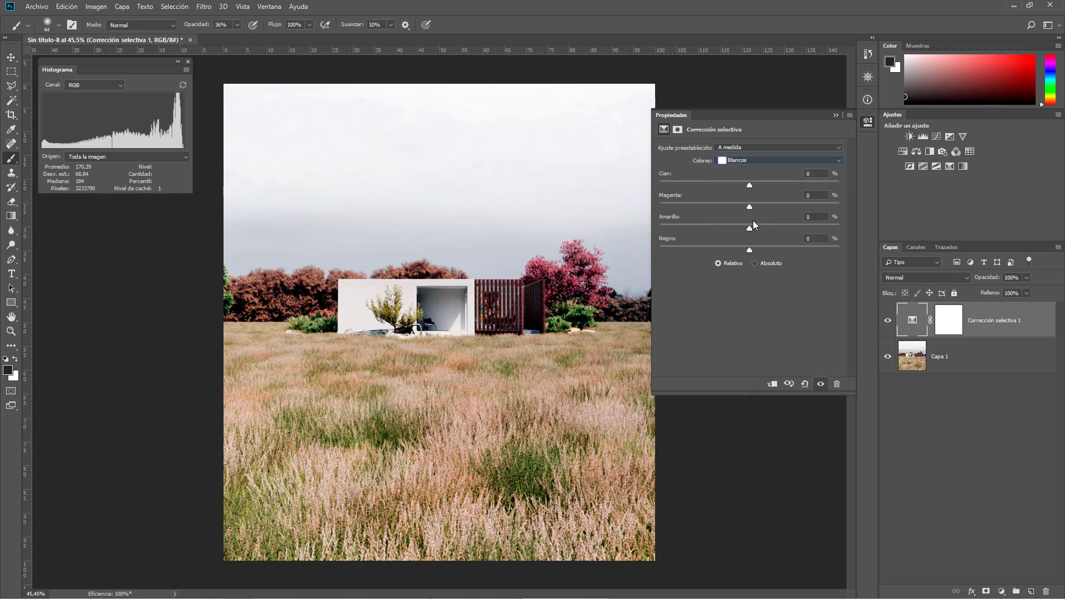
left_click_drag(749, 250, 753, 244)
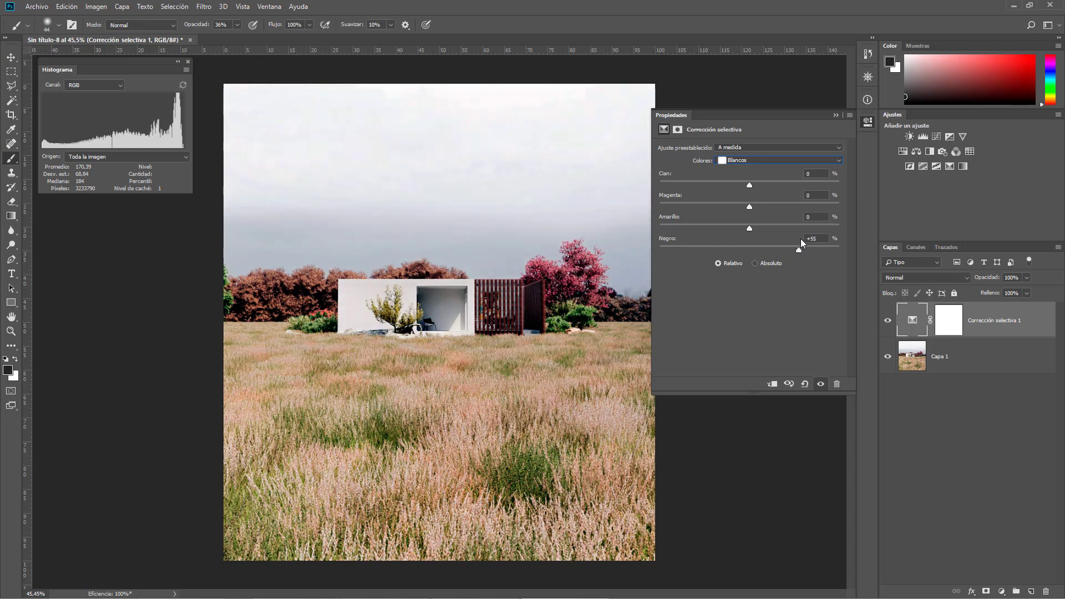
left_click_drag(814, 238, 820, 238)
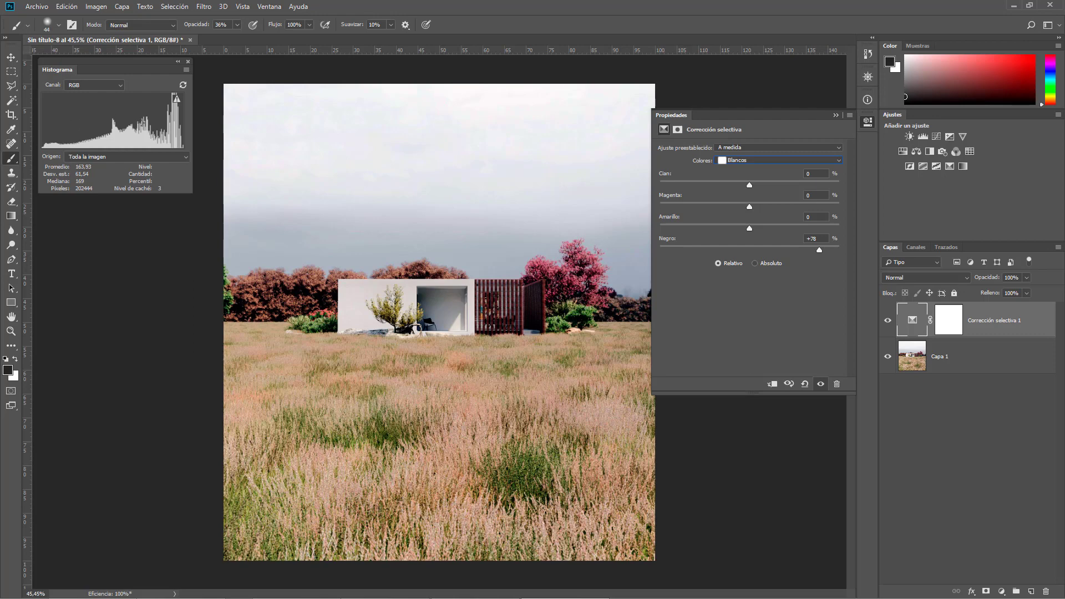
left_click(183, 85)
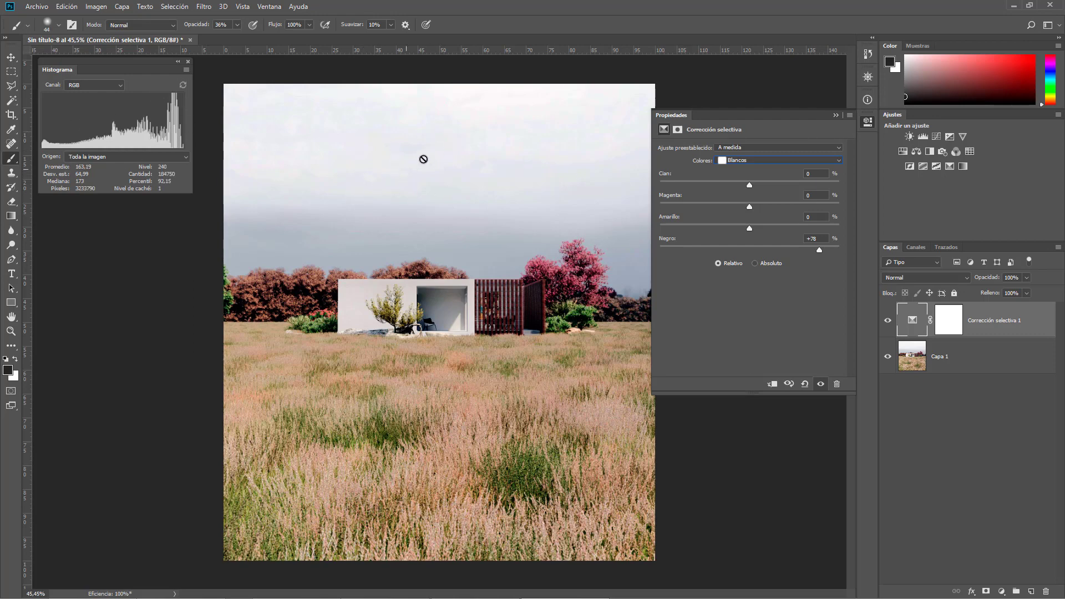
- Reset the selective correction to its default values, and set Cian to +13% for Neutros
left_click(804, 384)
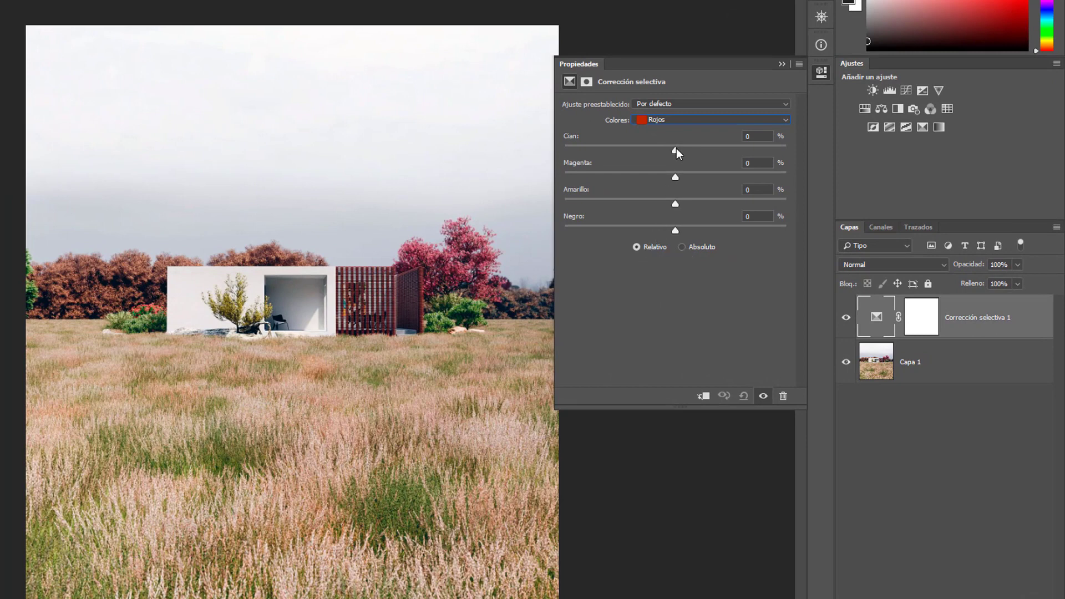
left_click_drag(678, 149, 639, 150)
left_click(674, 117)
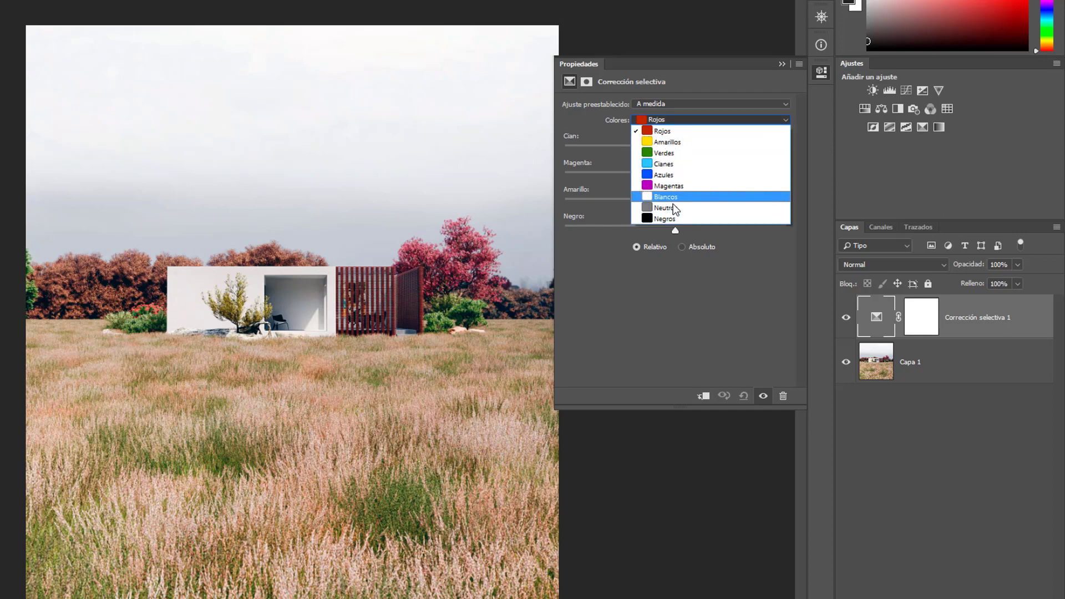
left_click(669, 208)
mouse_move(677, 152)
left_mouse_down()
mouse_move(704, 148)
mouse_move(664, 148)
mouse_move(702, 153)
mouse_move(686, 150)
left_mouse_up()
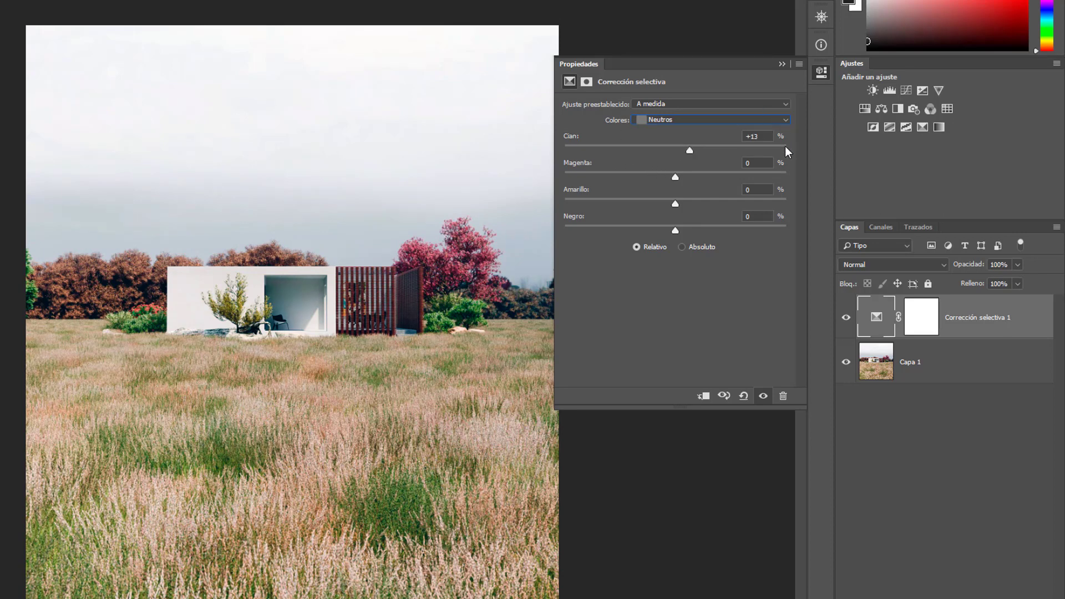
- Compare the Absoluto and Relativo methods, keep Absoluto and raise Cian to +23% for Neutros
left_click(682, 246)
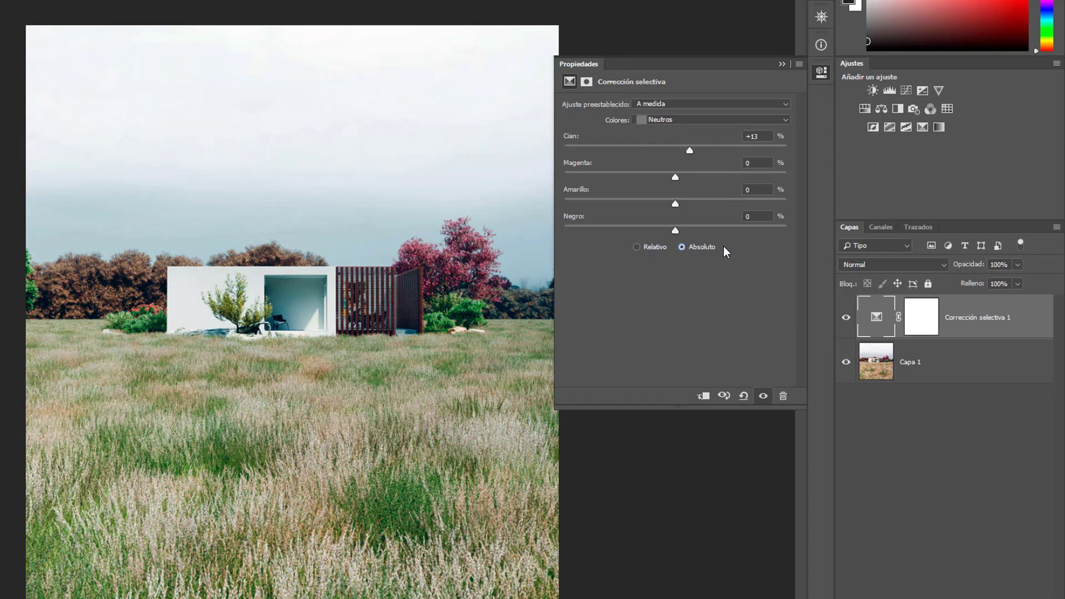
left_click(637, 248)
left_click(682, 247)
left_click_drag(691, 151, 701, 150)
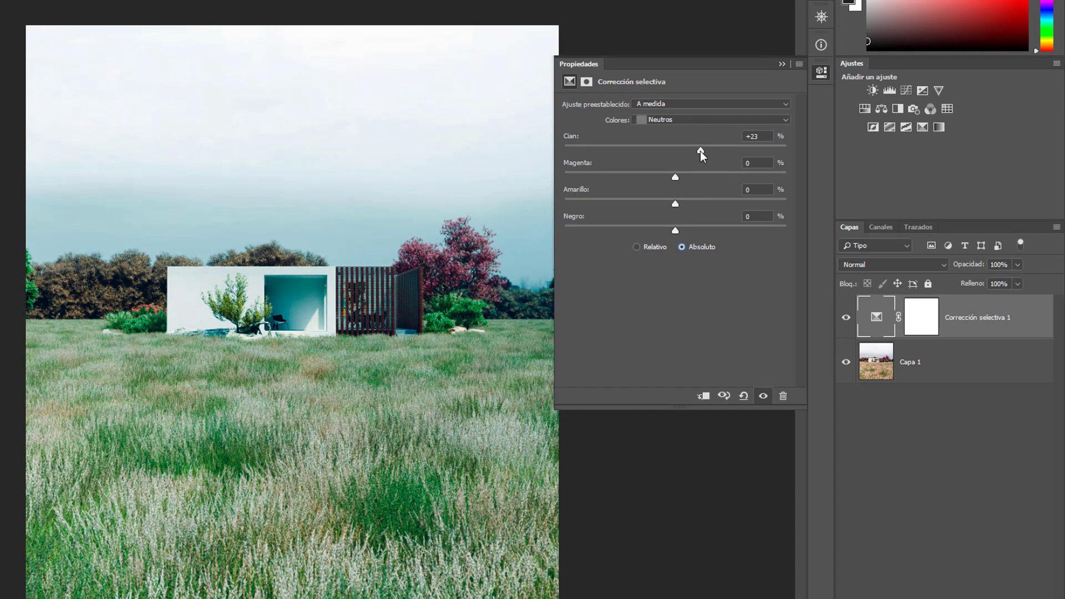
- Set Cian to -7%, Magenta to +15% and Amarillo to +14% for Neutros, comparing Relativo with Absoluto and keeping Relativo
left_click_drag(701, 151, 674, 144)
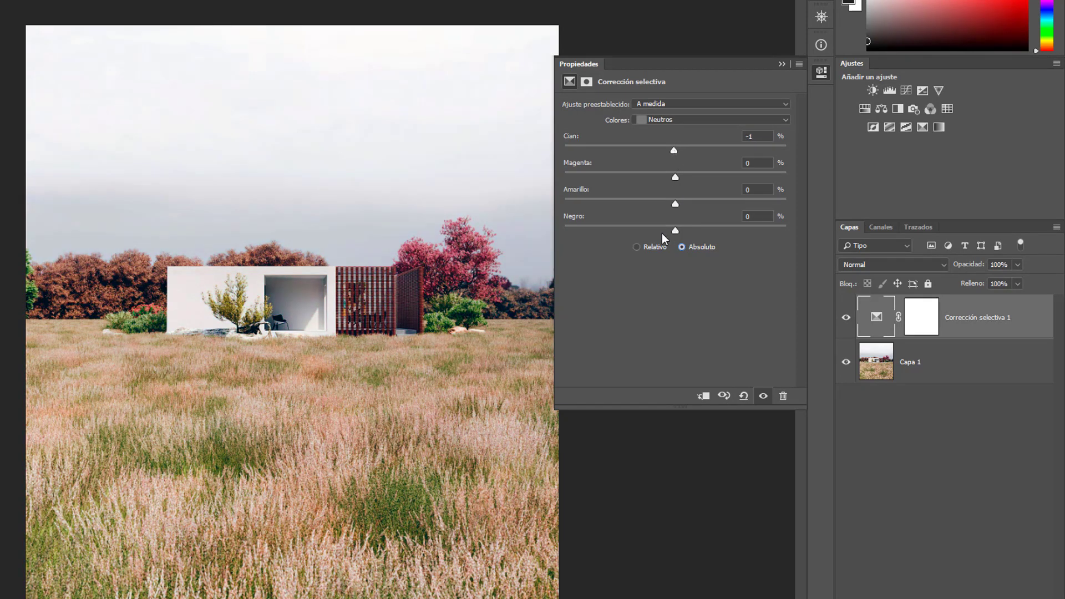
left_click(638, 245)
mouse_move(673, 151)
left_mouse_down()
mouse_move(658, 148)
mouse_move(678, 148)
mouse_move(674, 178)
mouse_move(664, 178)
mouse_move(690, 204)
mouse_move(657, 177)
mouse_move(694, 177)
mouse_move(687, 148)
mouse_move(668, 151)
left_mouse_up()
left_click(683, 247)
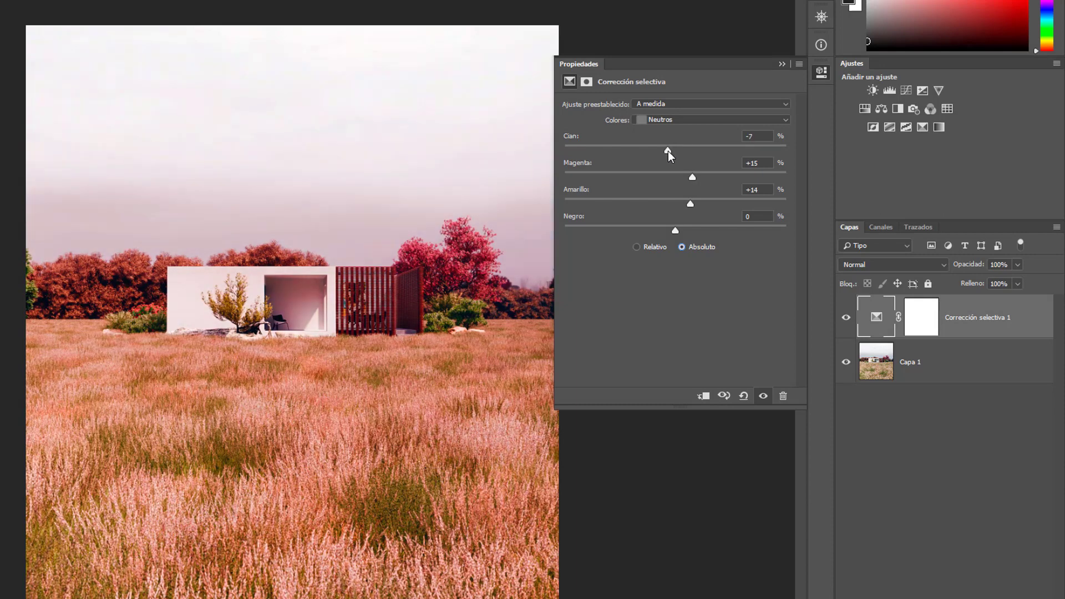
left_click(637, 247)
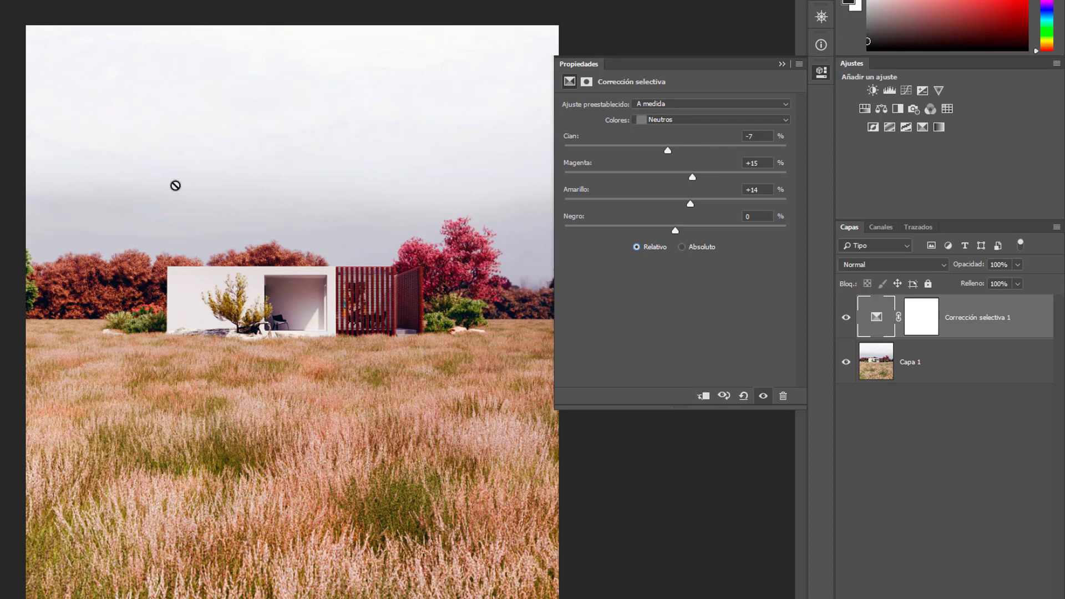
left_click_drag(668, 150, 677, 203)
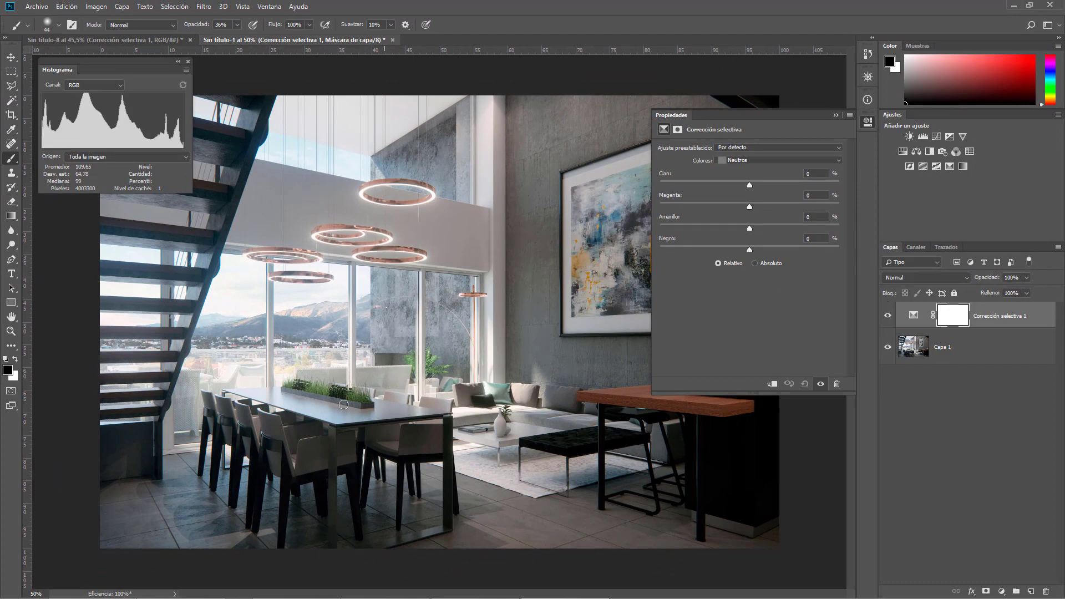
- Target Negros in the interior image's selective correction, try Amarillo at -29% and set it to -17%
scroll(446, 322, "up", 1)
scroll(403, 351, "down", 2)
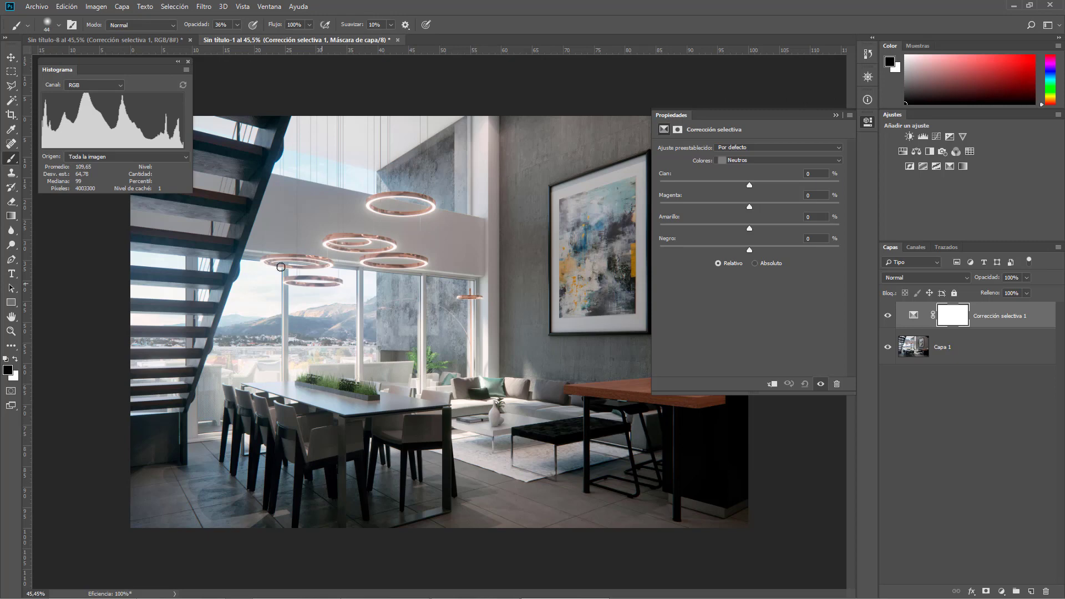
left_click(741, 159)
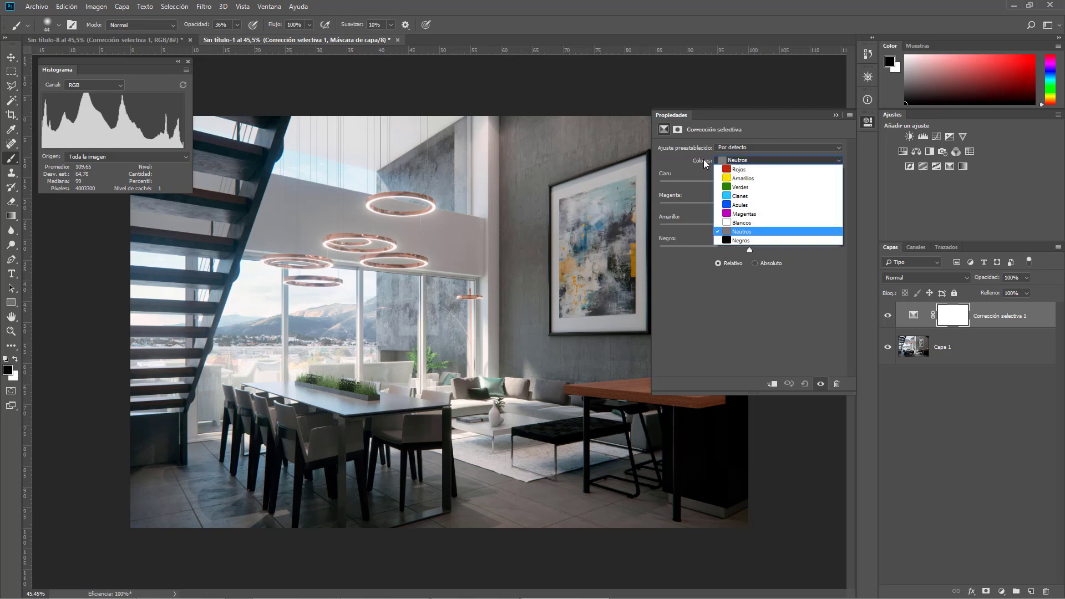
left_click(750, 242)
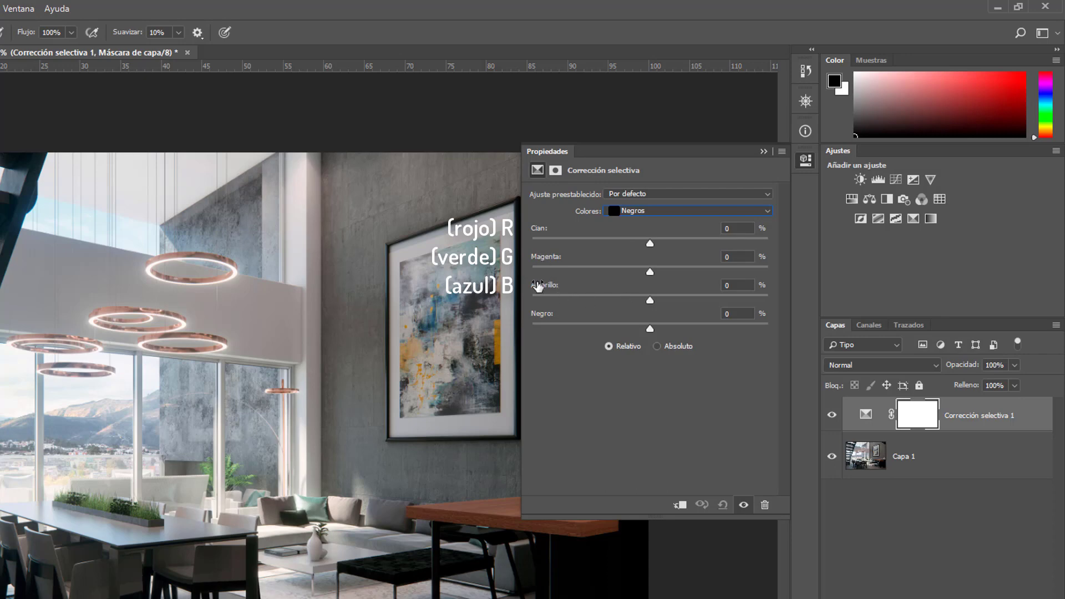
left_click_drag(650, 303, 616, 301)
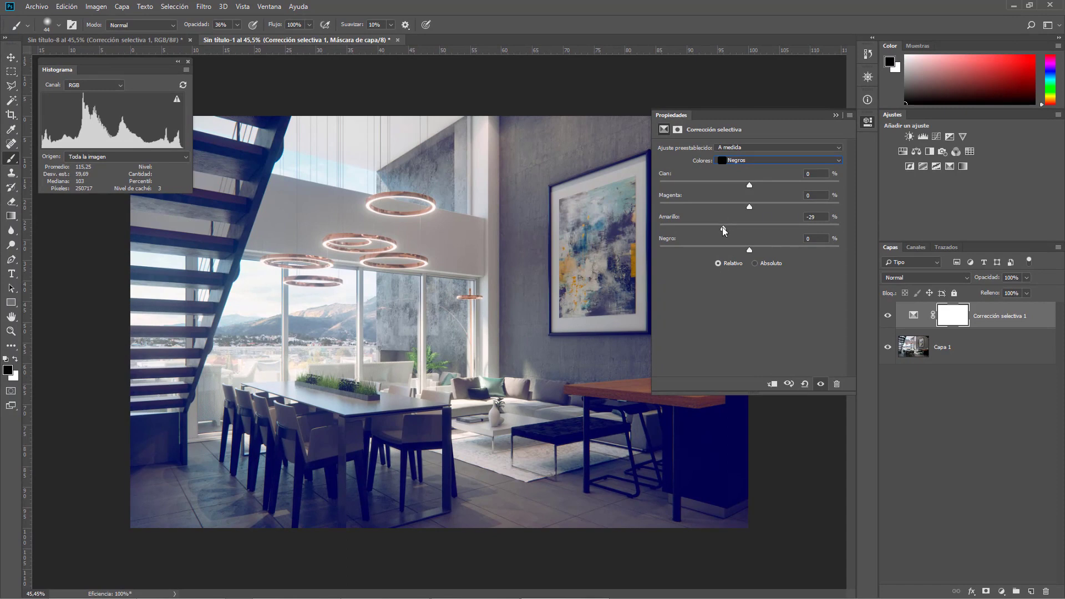
left_click_drag(724, 231, 741, 231)
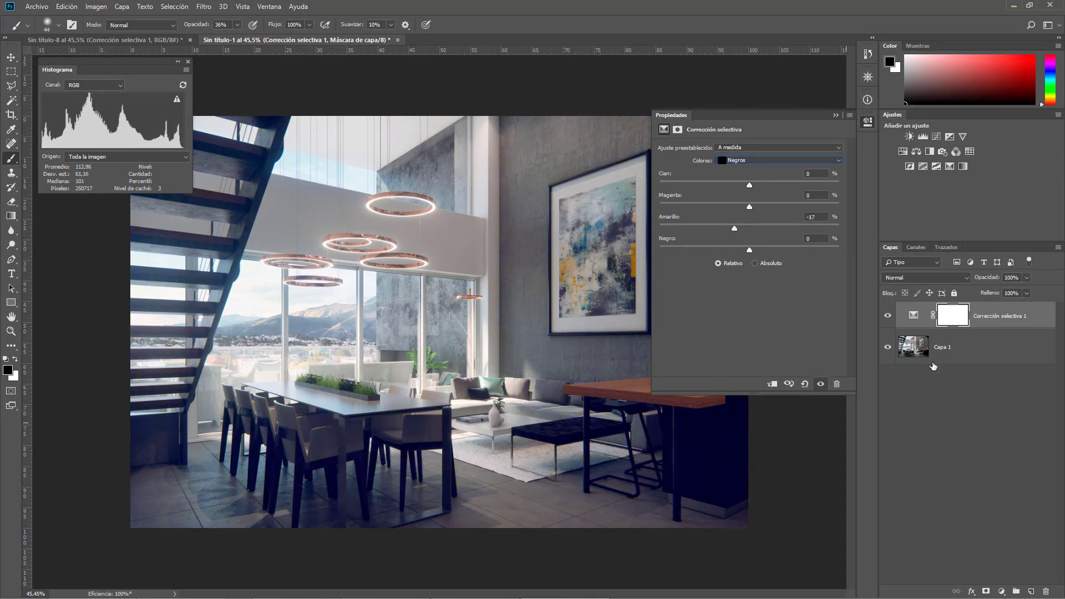
- Compare the interior with and without the correction layer, and try Amarillo at -5% and slightly lower for Negros
left_click(888, 316)
left_click(887, 316)
left_click(888, 316)
left_click(888, 316)
left_click_drag(734, 231, 747, 230)
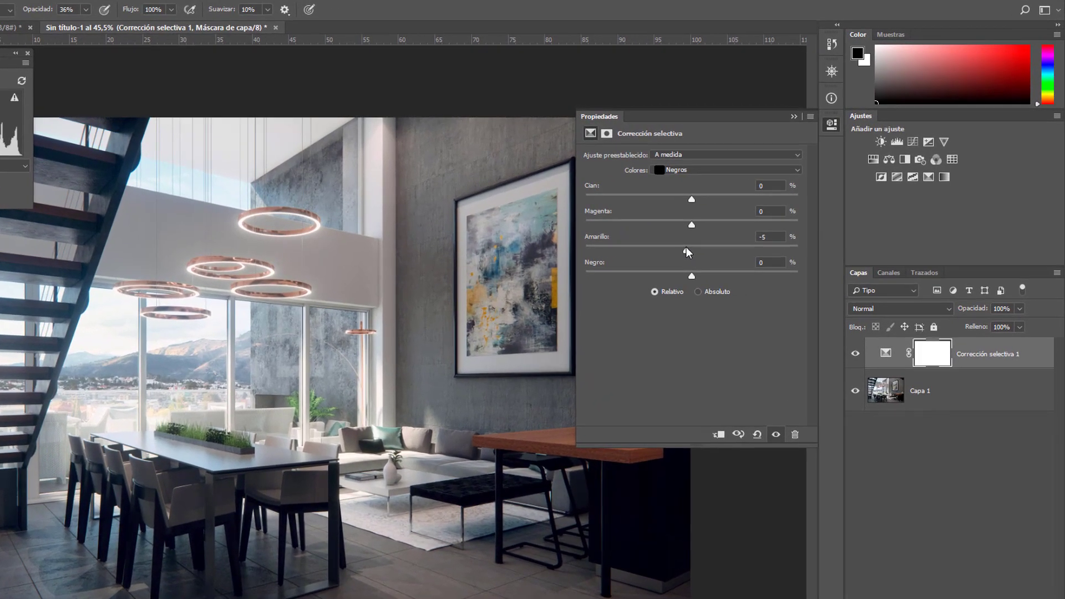
left_click_drag(688, 252, 681, 254)
left_click(856, 354)
left_click(857, 355)
- Target Blancos and lower Cian to warm the interior's highlights
left_click(743, 173)
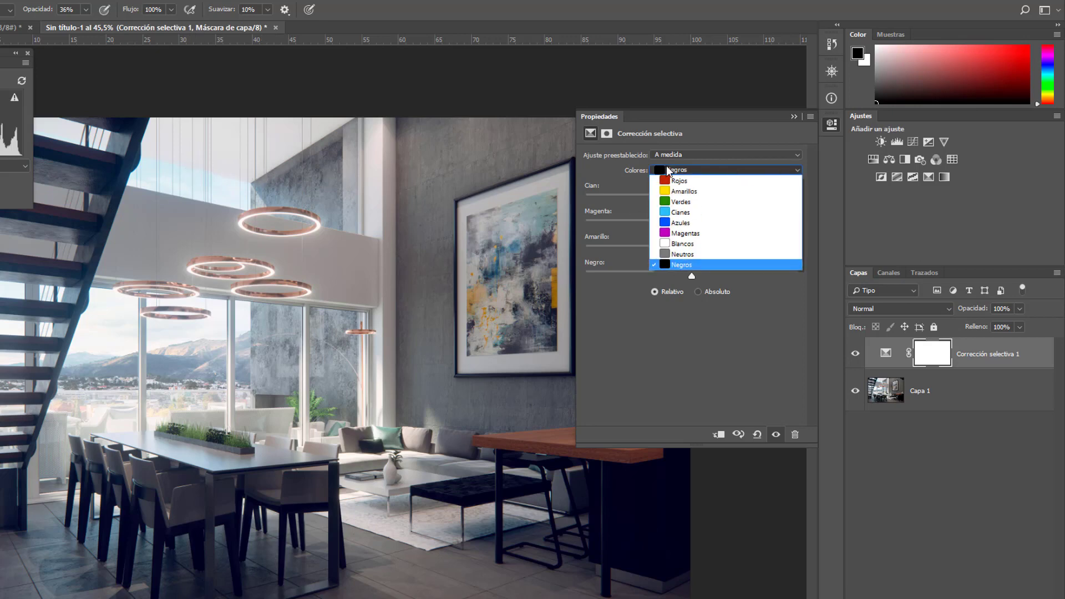
key("Up")
key("Up")
key("Return")
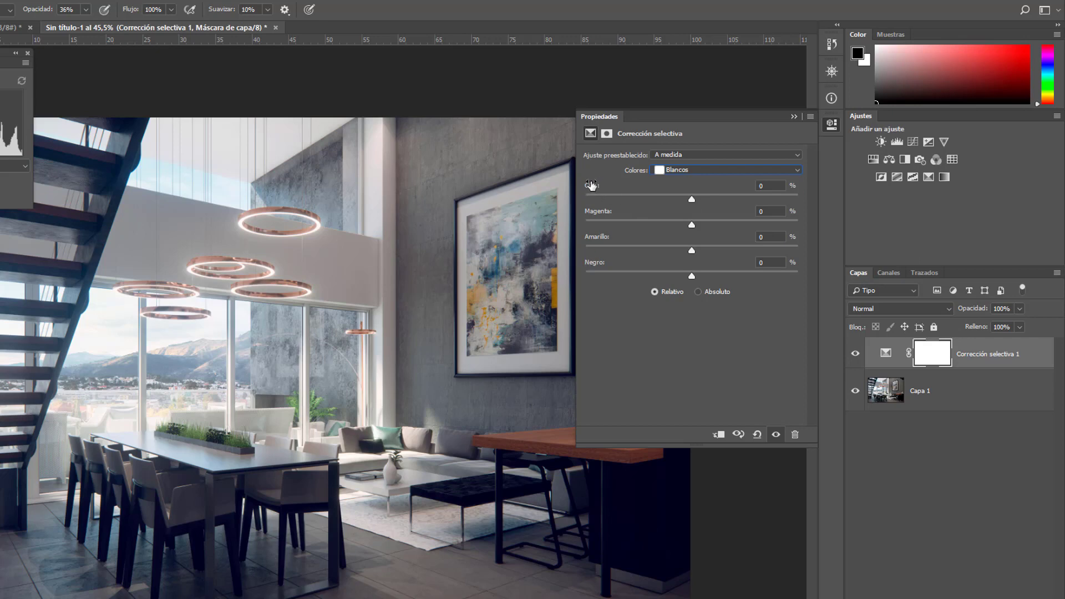
left_click_drag(692, 198, 655, 199)
key("shift+Down")
key("Down")
- Target Negros again, set Amarillo to -14%, and compare the image with and without the correction layer
left_click(682, 170)
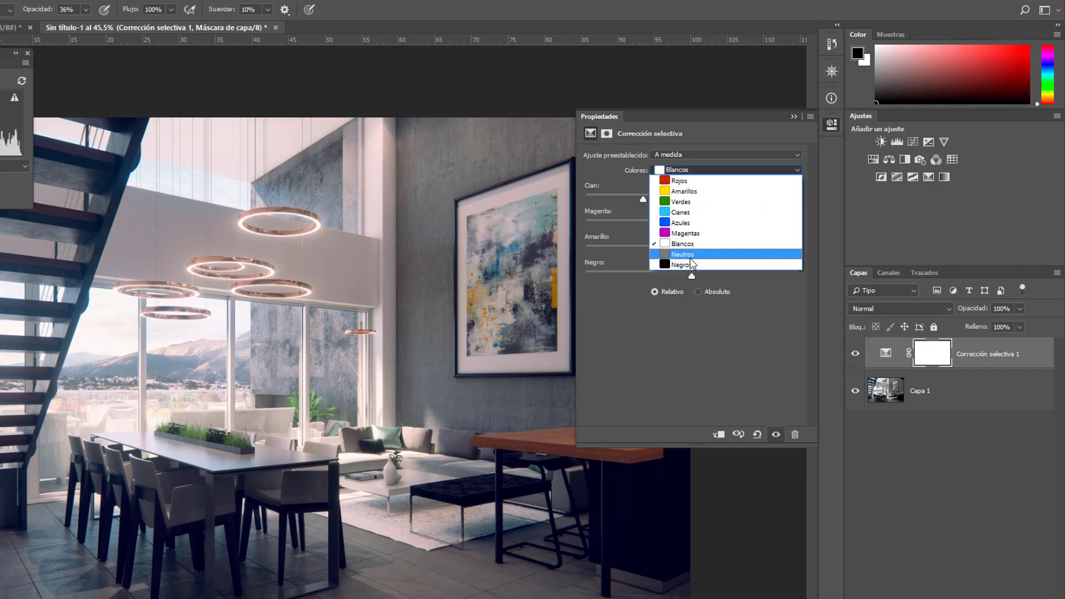
left_click(692, 264)
left_click_drag(692, 247, 678, 253)
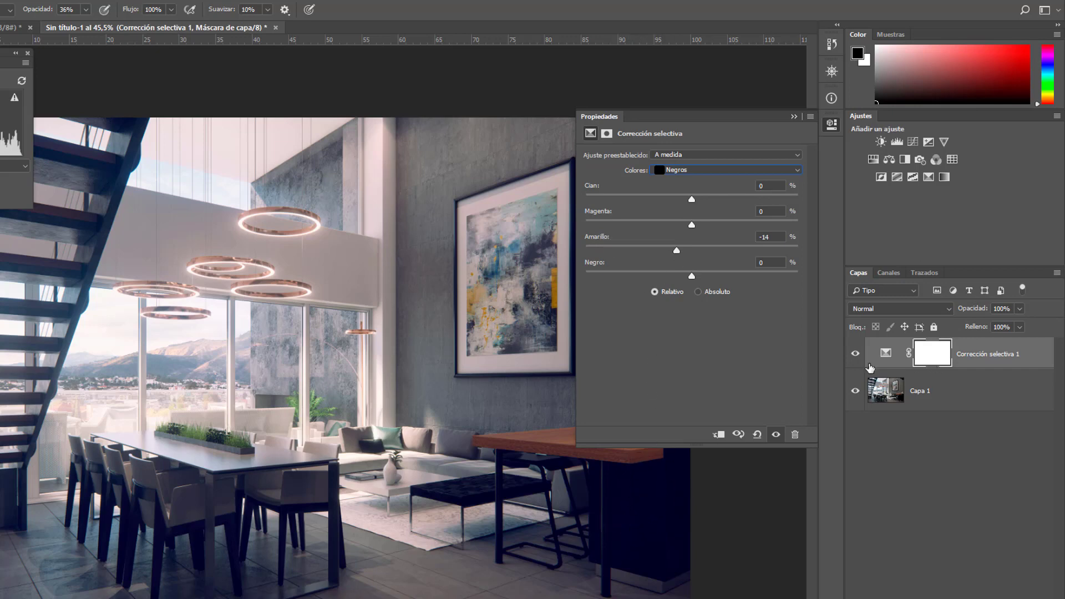
left_click(856, 354)
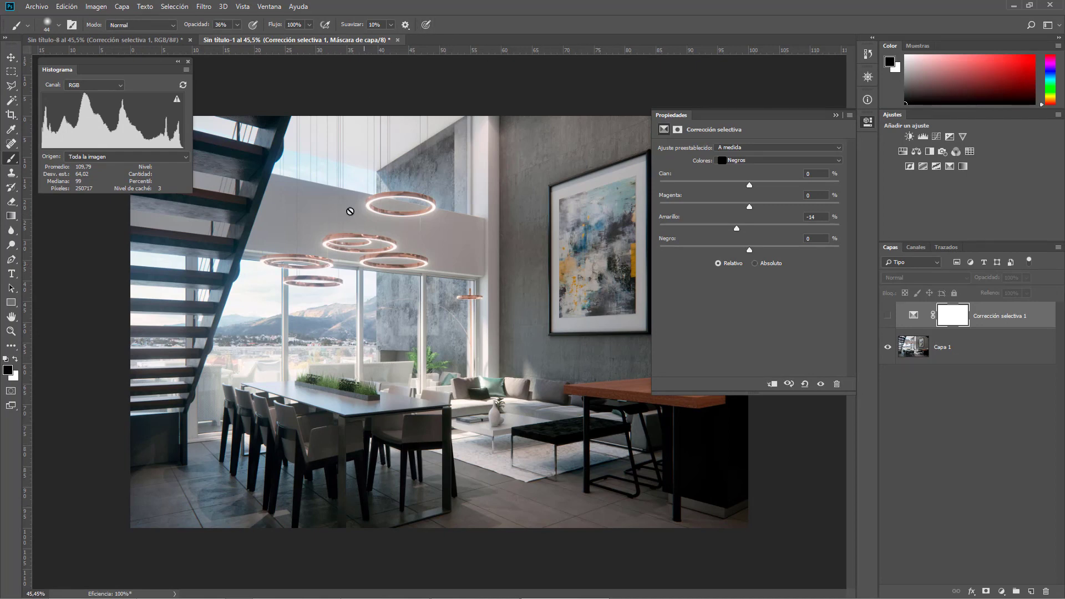
left_click(888, 315)
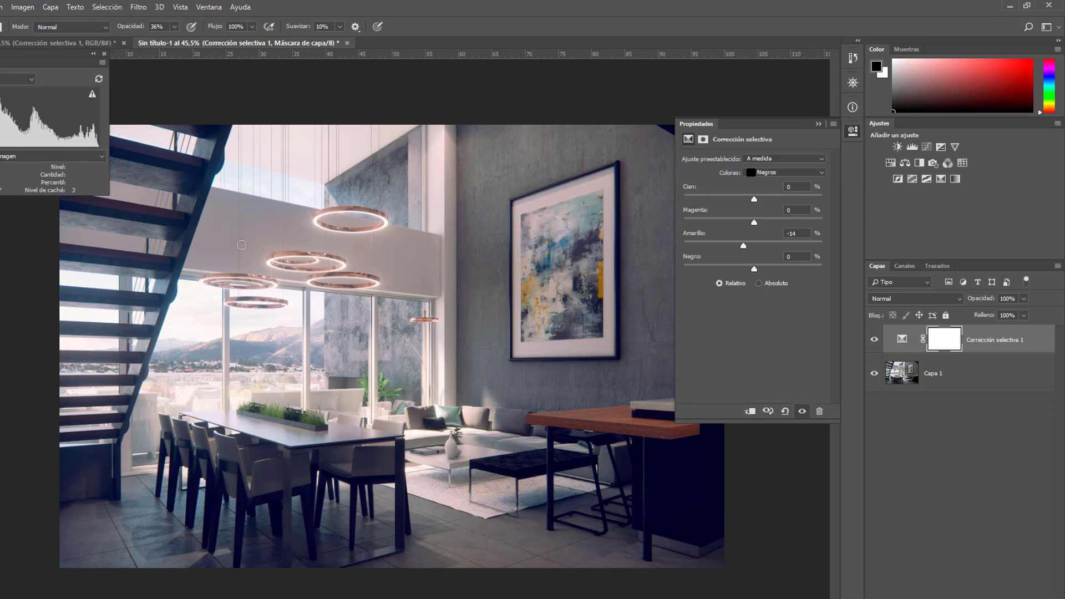
- Reduce the selective correction layer's opacity to 57%, and compare the image with and without it
scroll(242, 245, "down", 1)
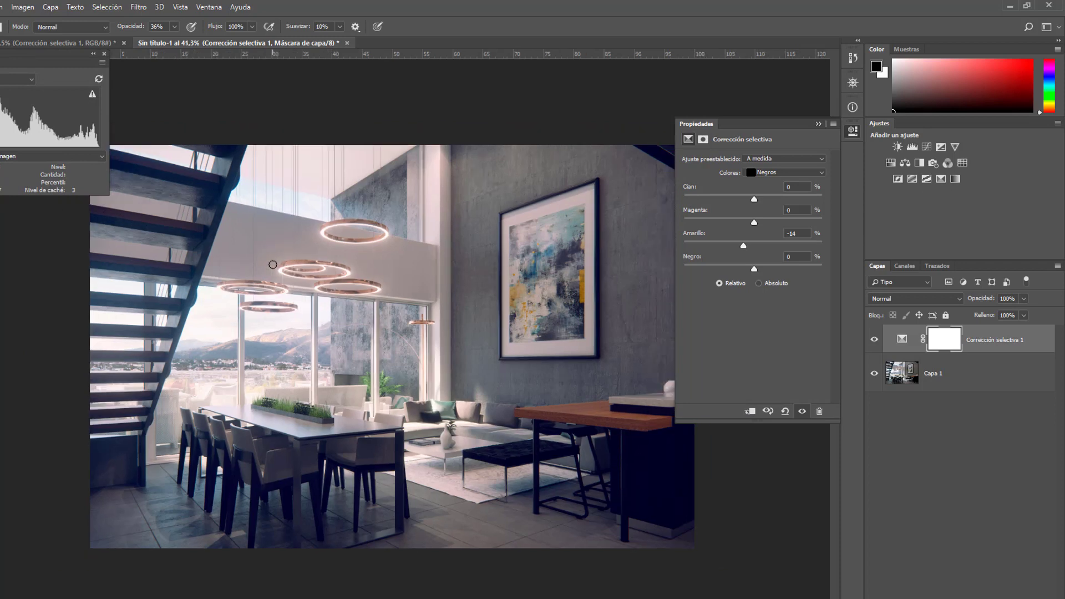
left_click_drag(994, 302, 971, 302)
left_click(902, 339)
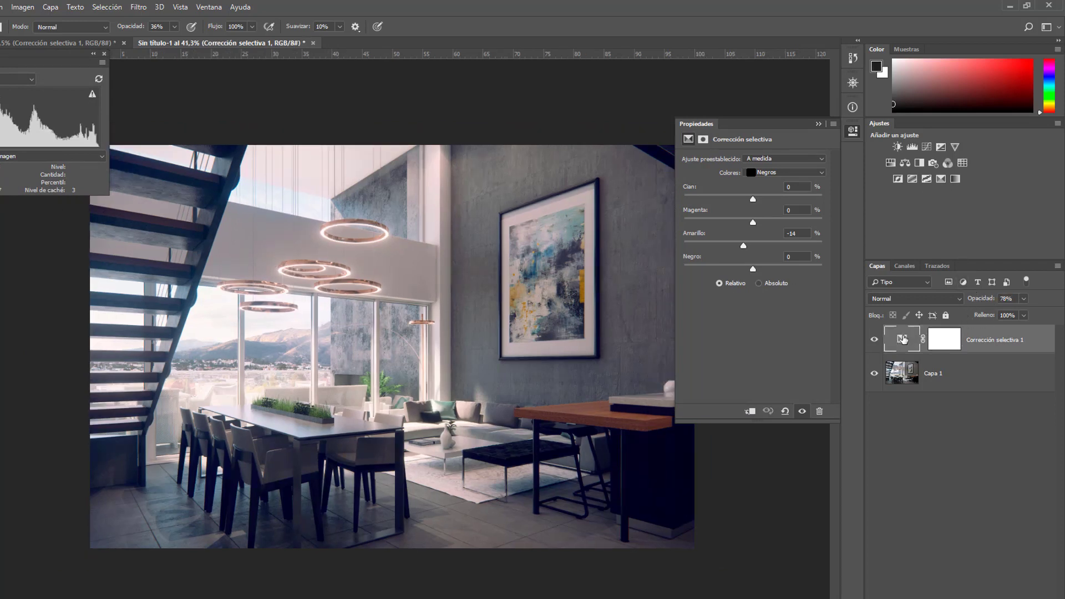
left_click(875, 340)
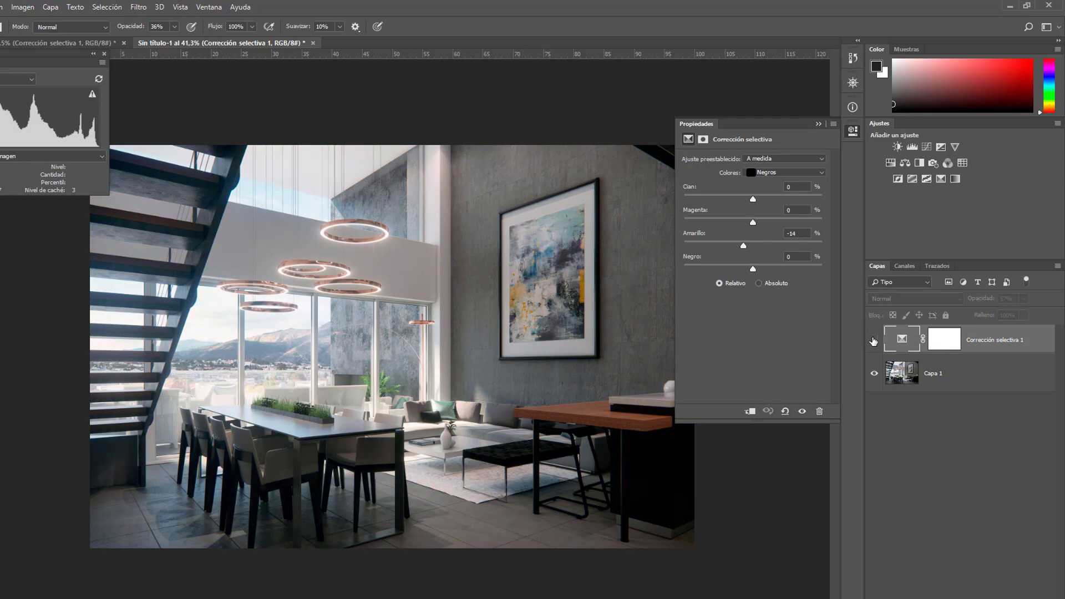
left_click(874, 340)
scroll(339, 290, "up", 1)
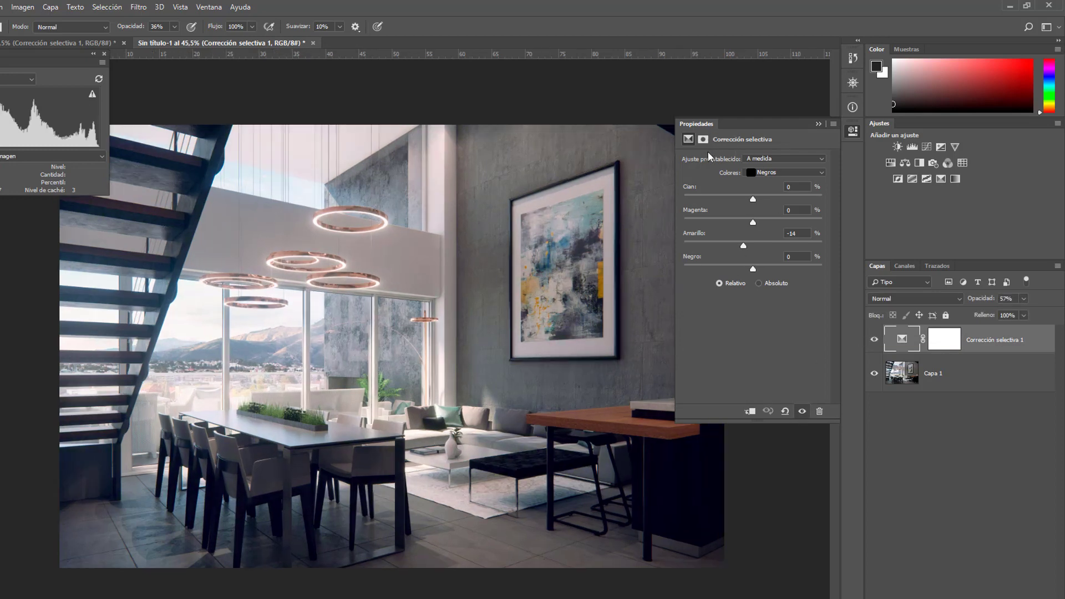
- Delete the selective correction layer, add a new Corrección selectiva adjustment layer, and widen its properties area
left_click_drag(674, 167, 645, 167)
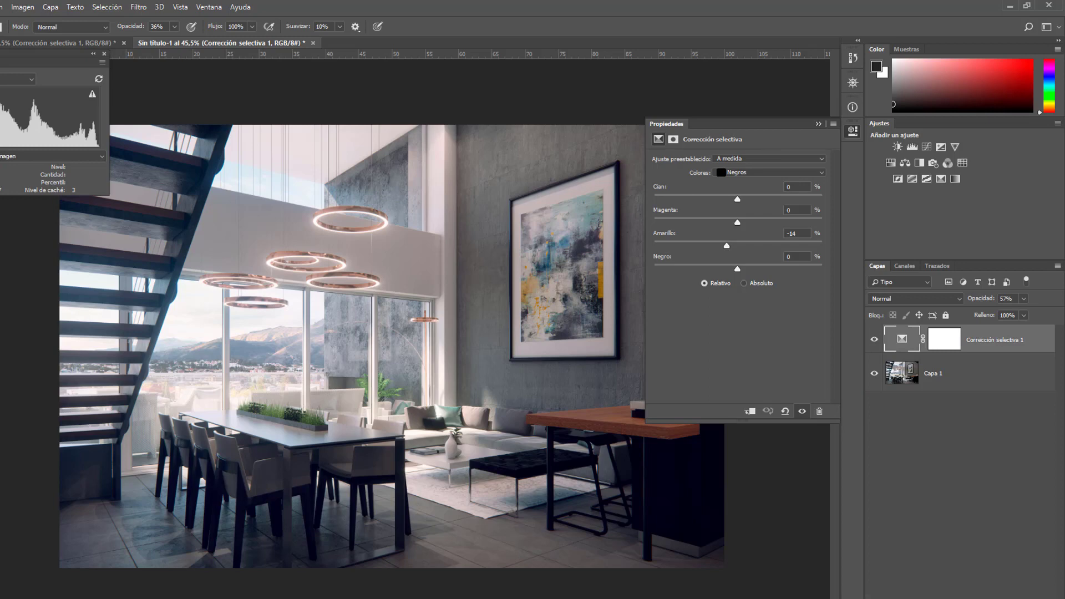
key("Delete")
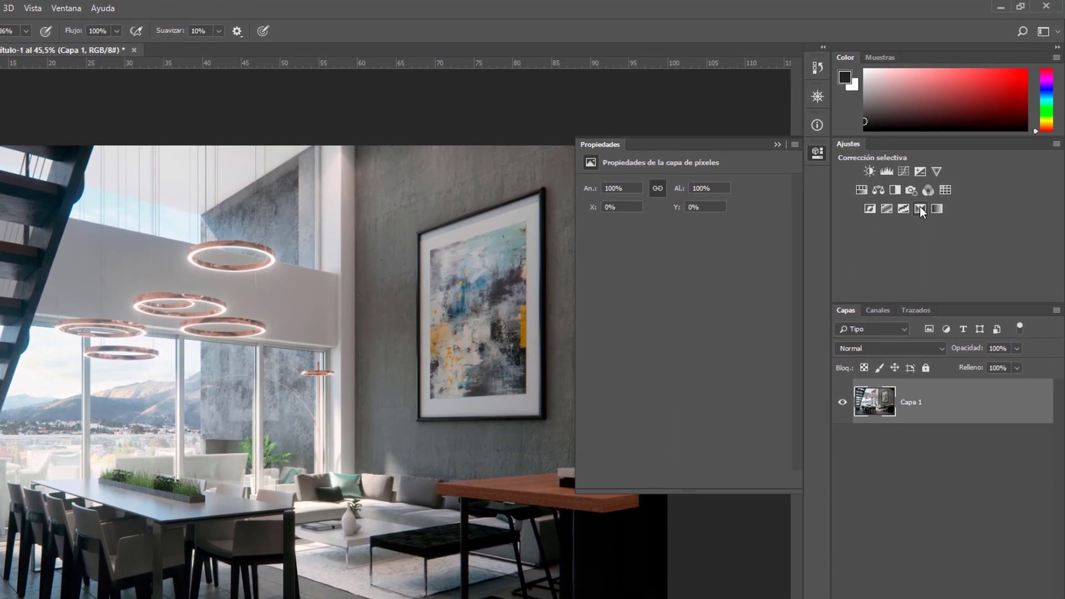
left_click(926, 201)
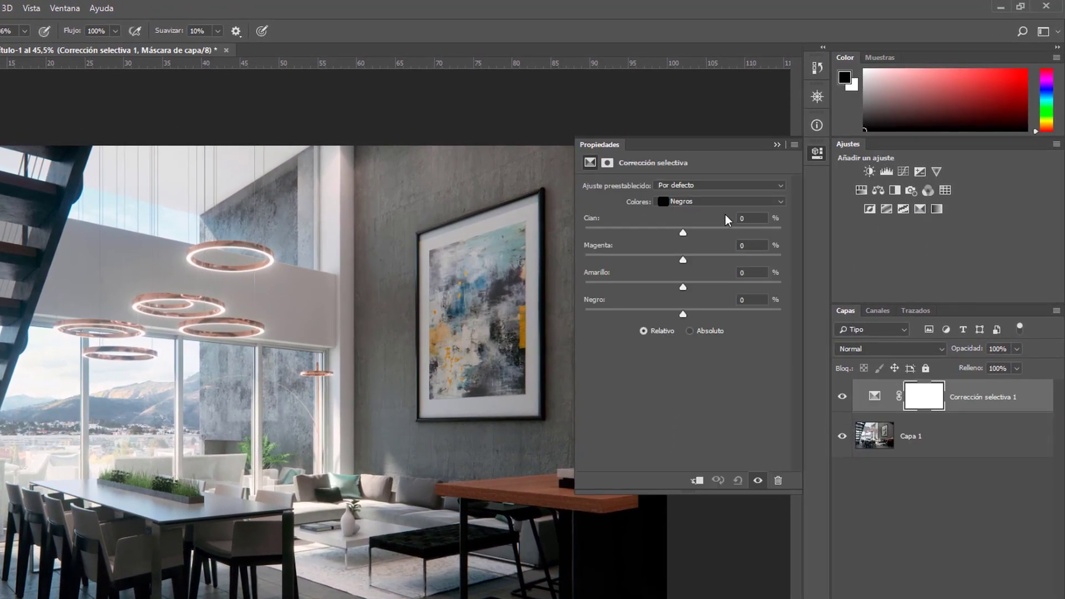
left_click_drag(575, 286, 530, 284)
- Set Cian to -3% for Blancos and Amarillo to -10% for Negros
left_click(654, 200)
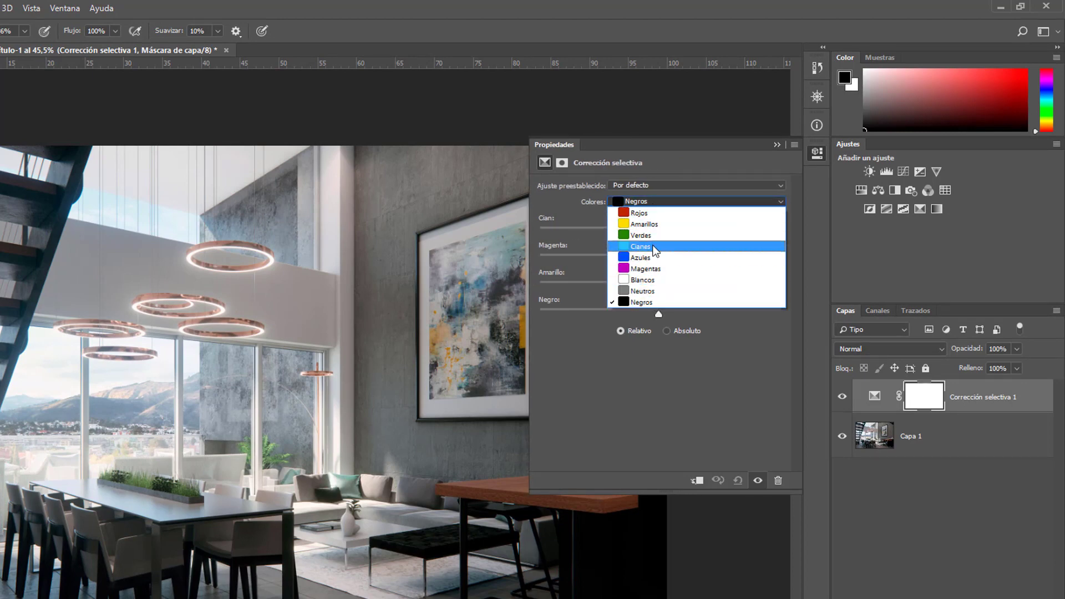
left_click(655, 282)
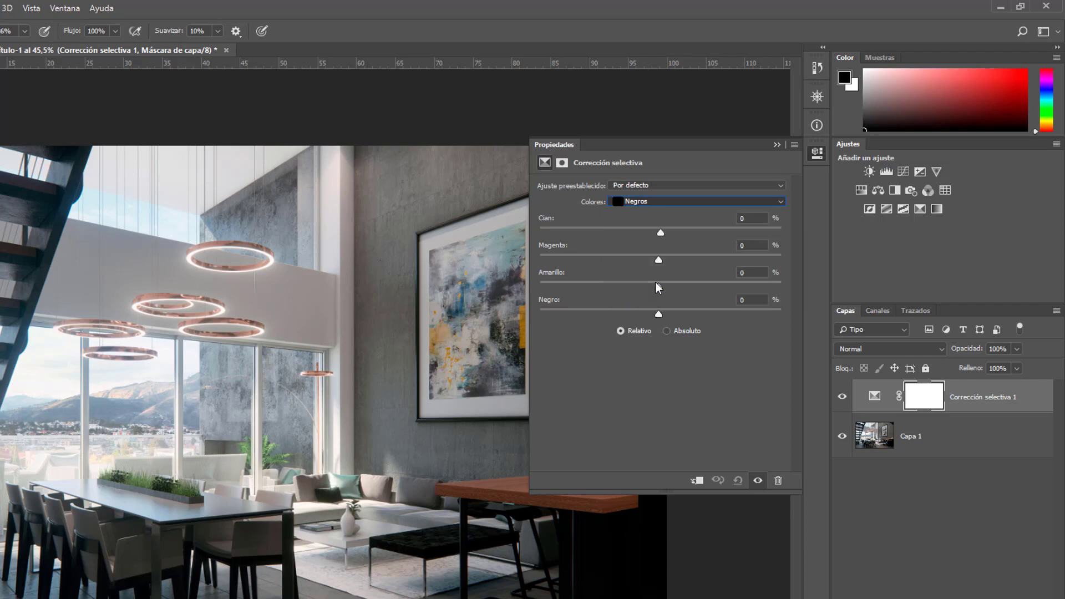
left_click_drag(665, 228, 663, 231)
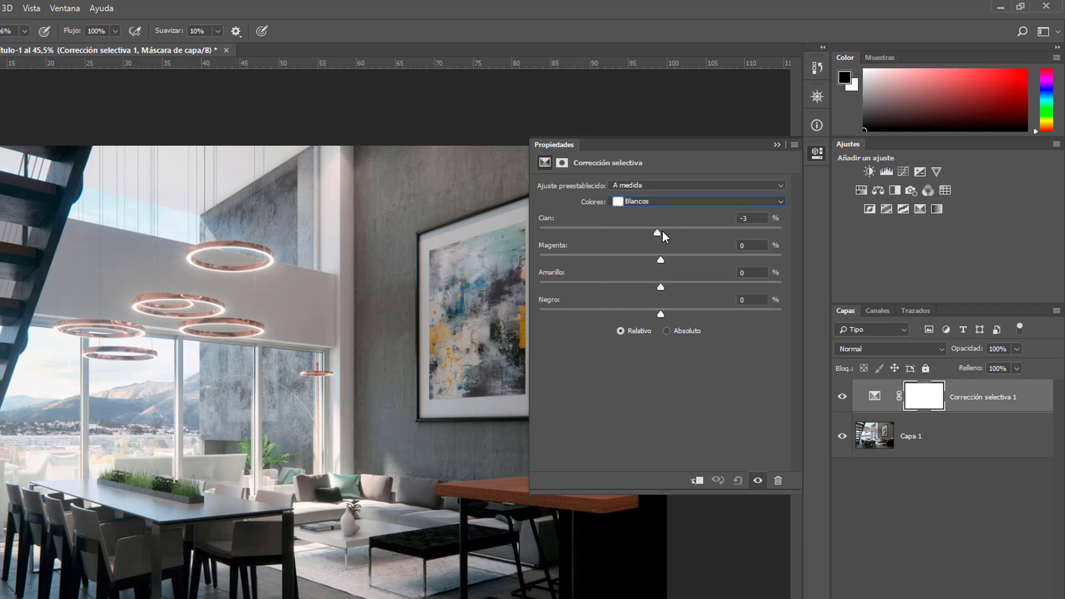
left_click(668, 202)
left_click(664, 289)
left_click_drag(664, 287, 649, 288)
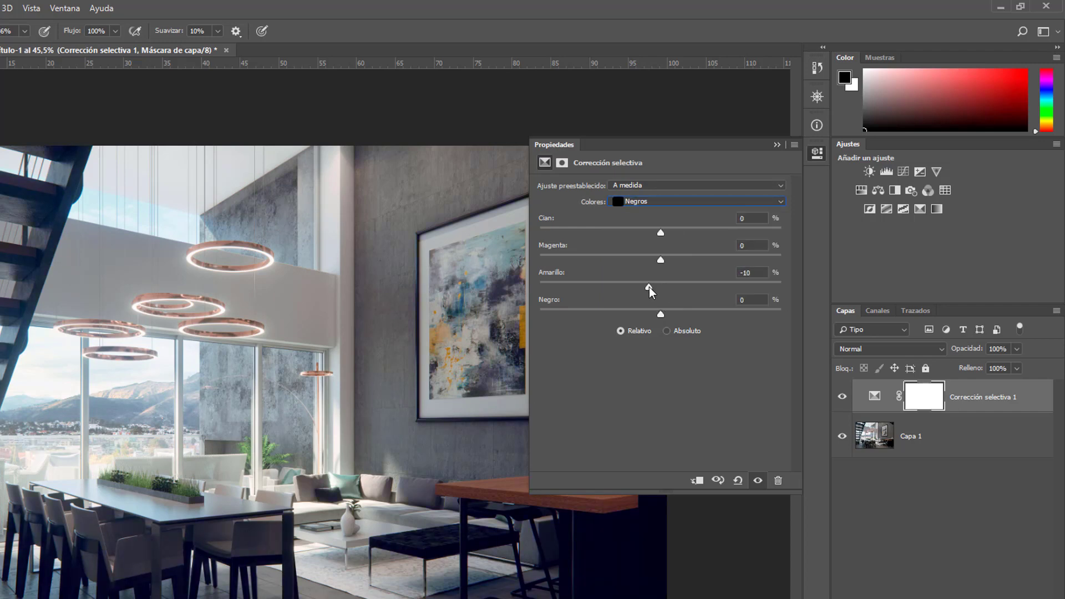
left_click(665, 204)
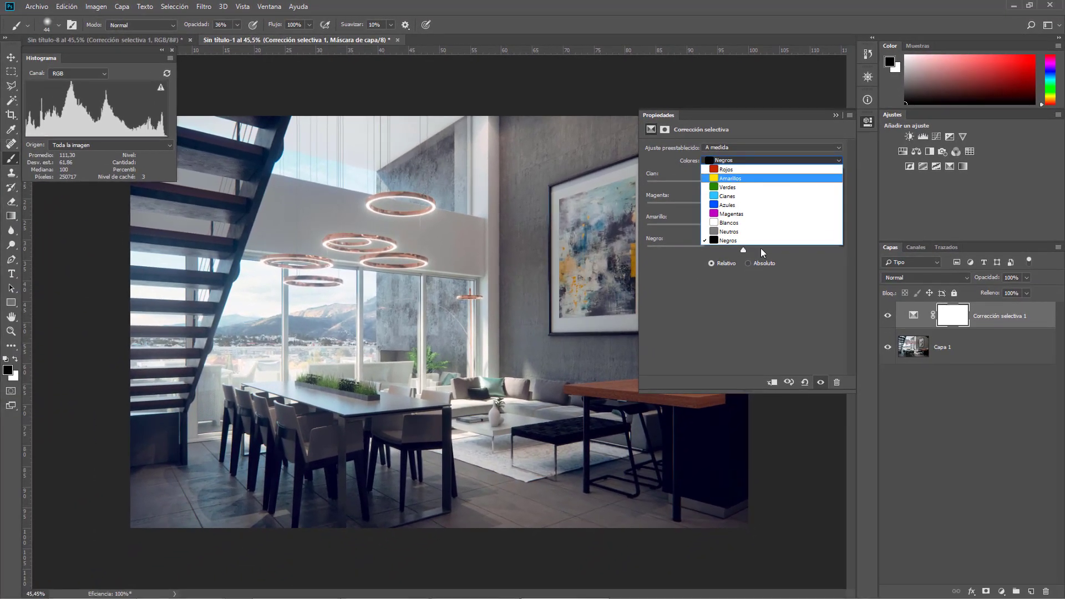
left_click(766, 327)
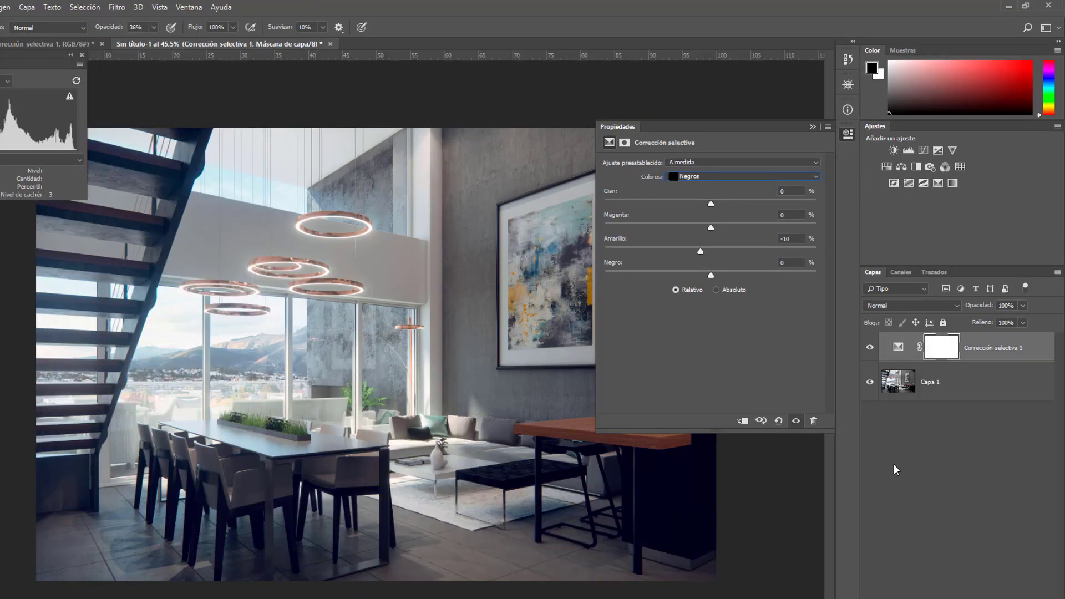
- Reset the selective correction to its default values, and set Negro to -11% for Negros
left_click(778, 420)
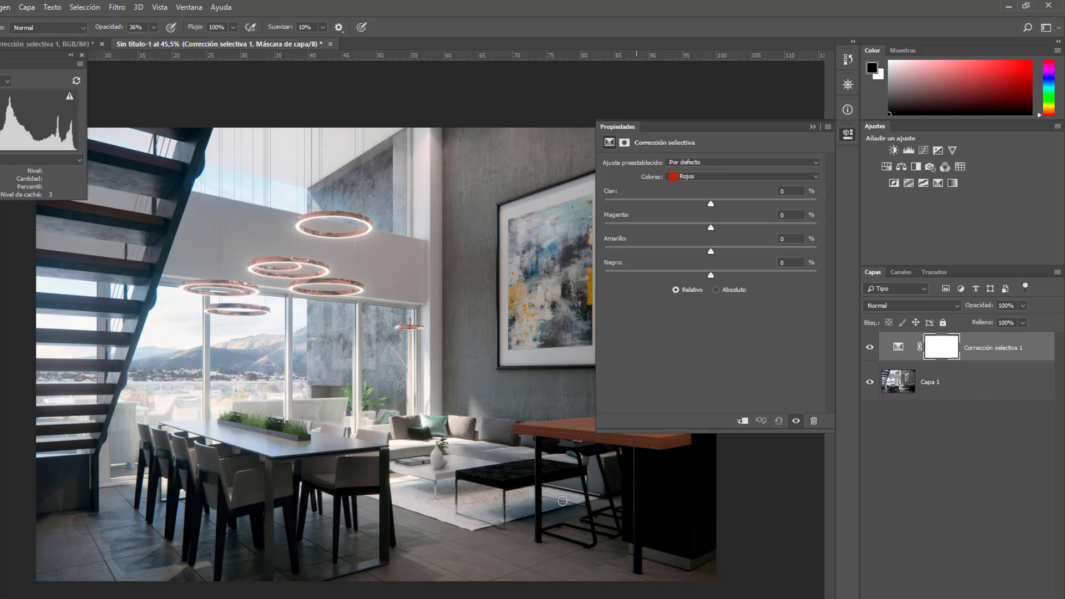
left_click(729, 183)
left_click(722, 253)
left_click_drag(711, 275, 698, 276)
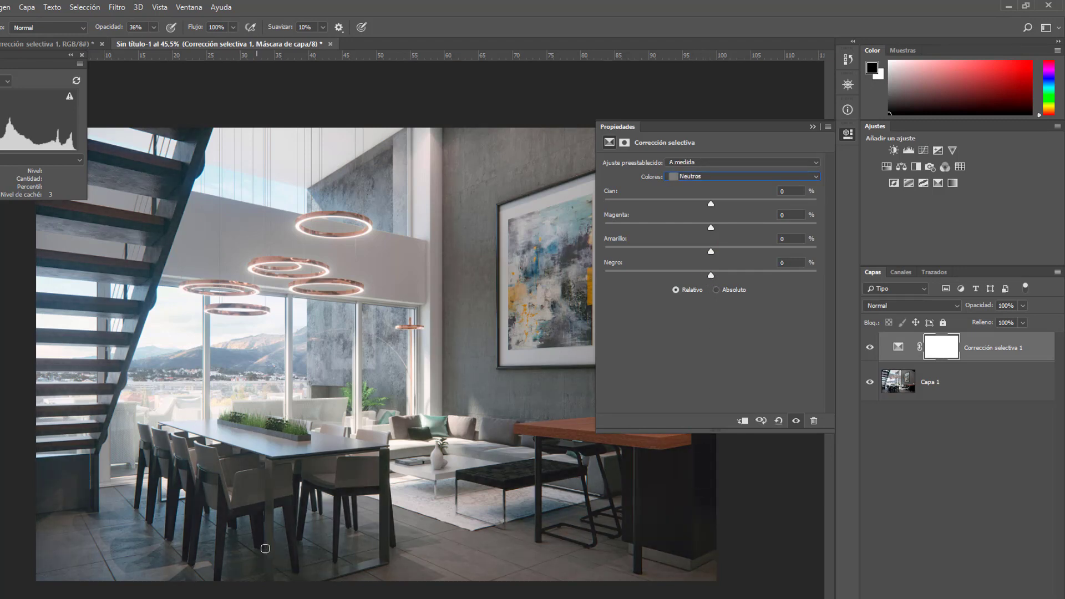
- Examine the shadows around the dining table and chairs with and without the correction layer
scroll(295, 547, "up", 5)
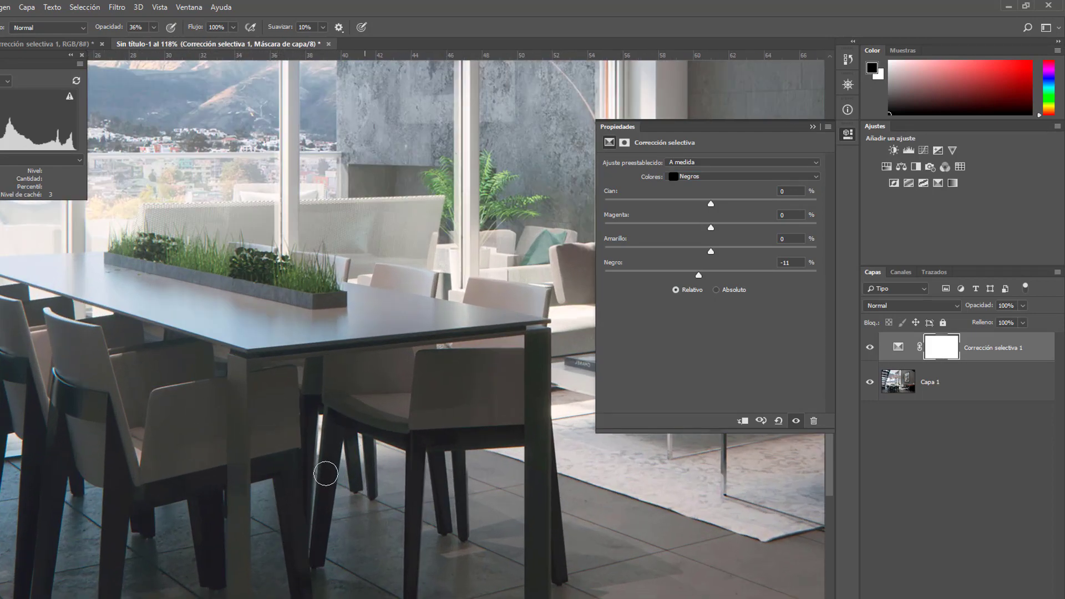
scroll(281, 477, "down", 1)
scroll(280, 477, "down", 1)
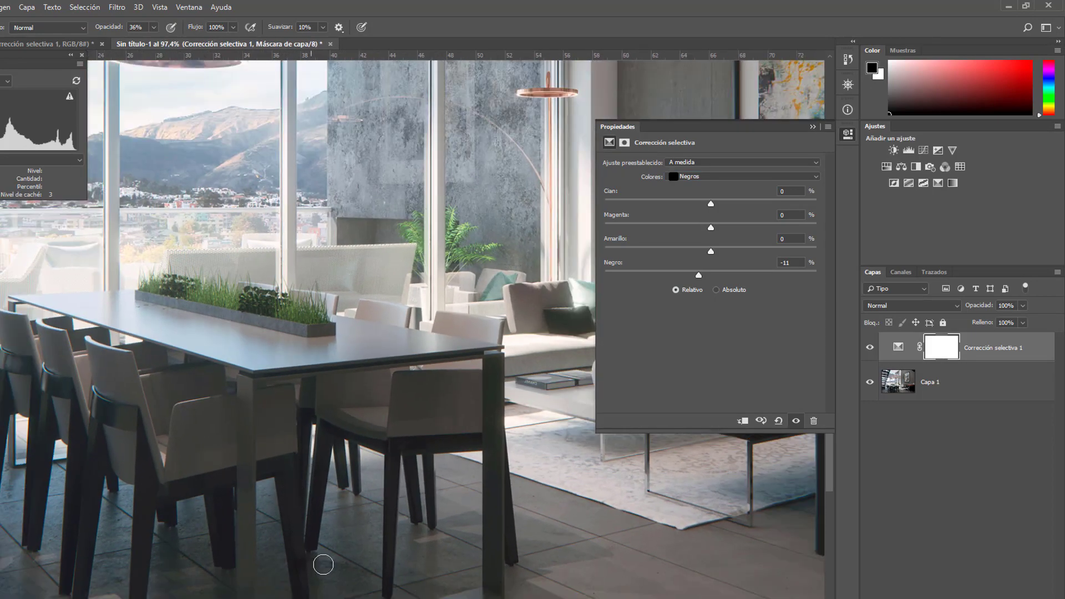
left_click(869, 349)
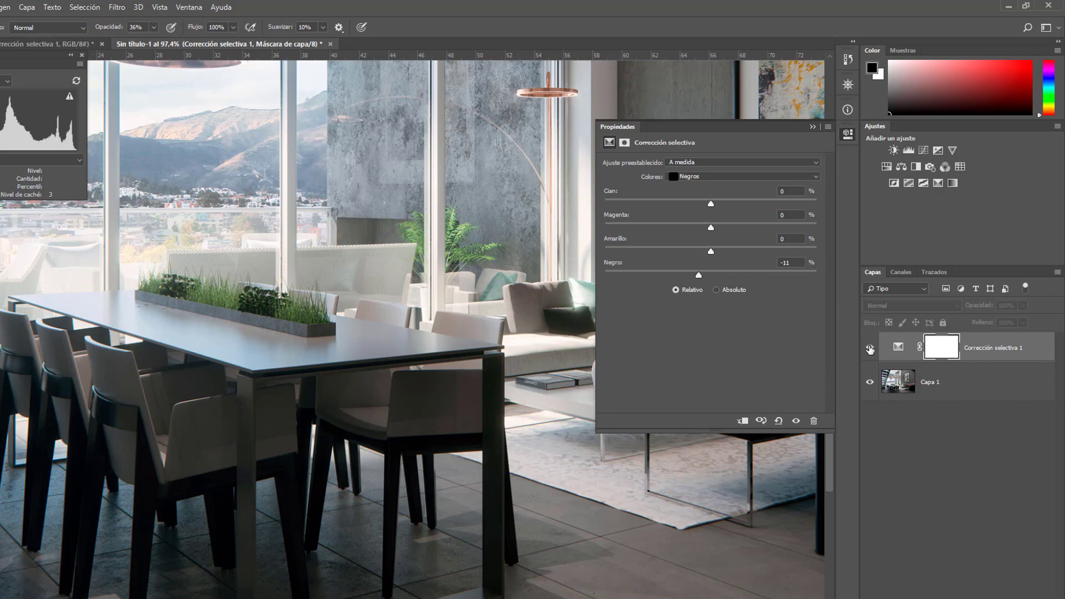
left_click(870, 349)
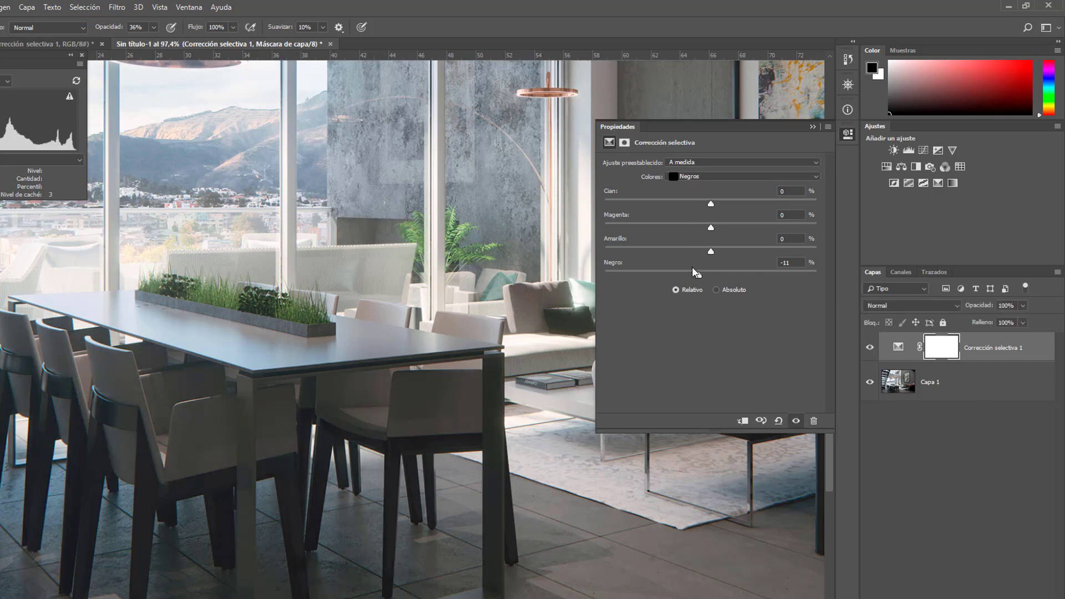
- Return Negro to 0 for Negros, and set it to -7%
left_click_drag(699, 274, 710, 275)
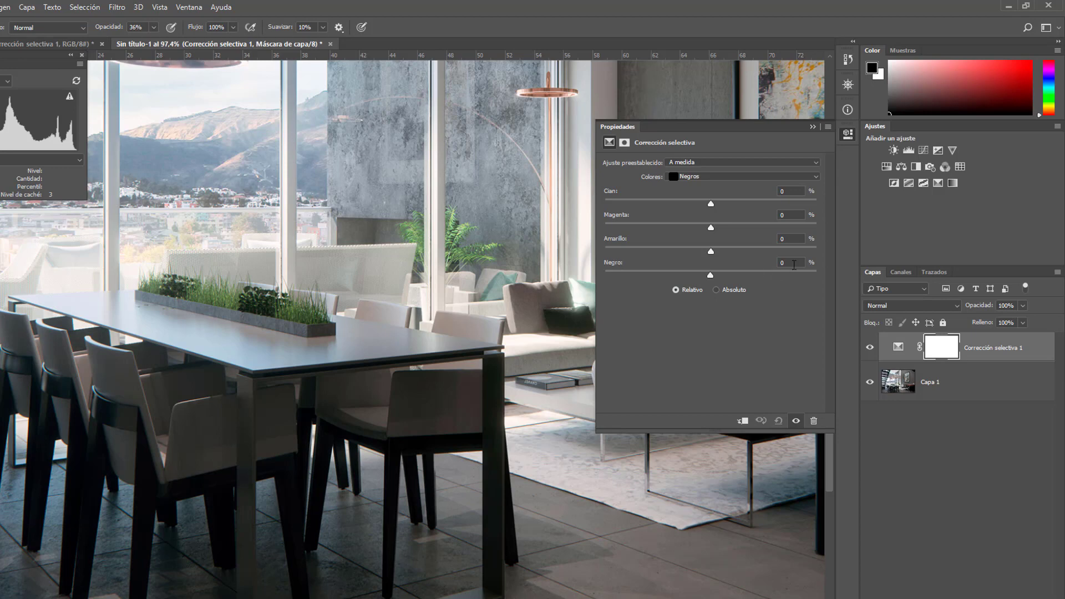
left_click(795, 264)
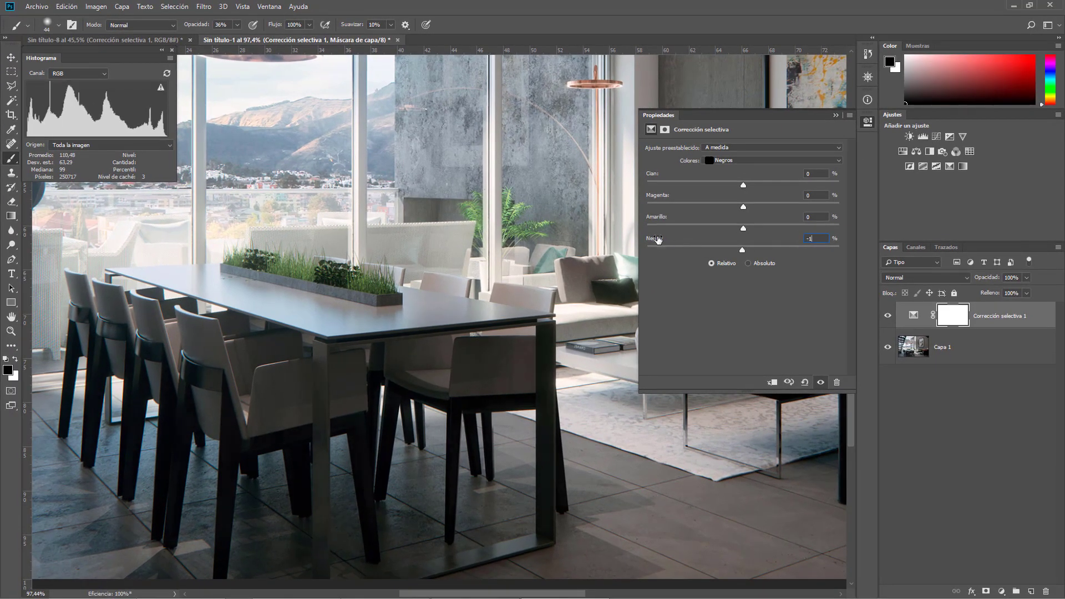
left_click_drag(658, 239, 655, 239)
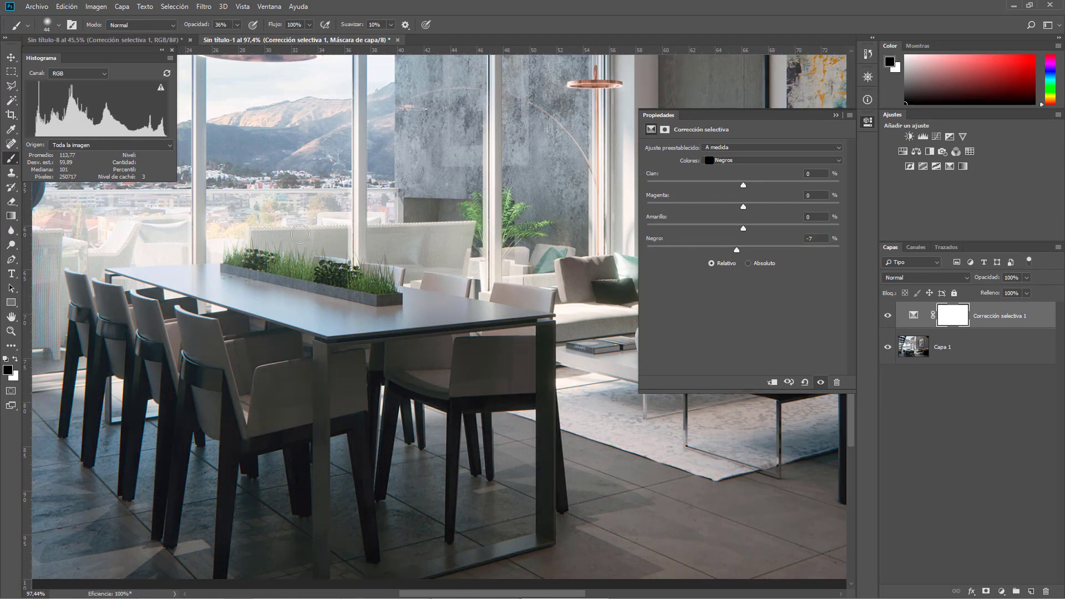
- Examine the dining area, kitchen counter and whole interior with and without the selective correction
left_click(11, 58)
left_click(496, 399)
scroll(495, 398, "down", 1)
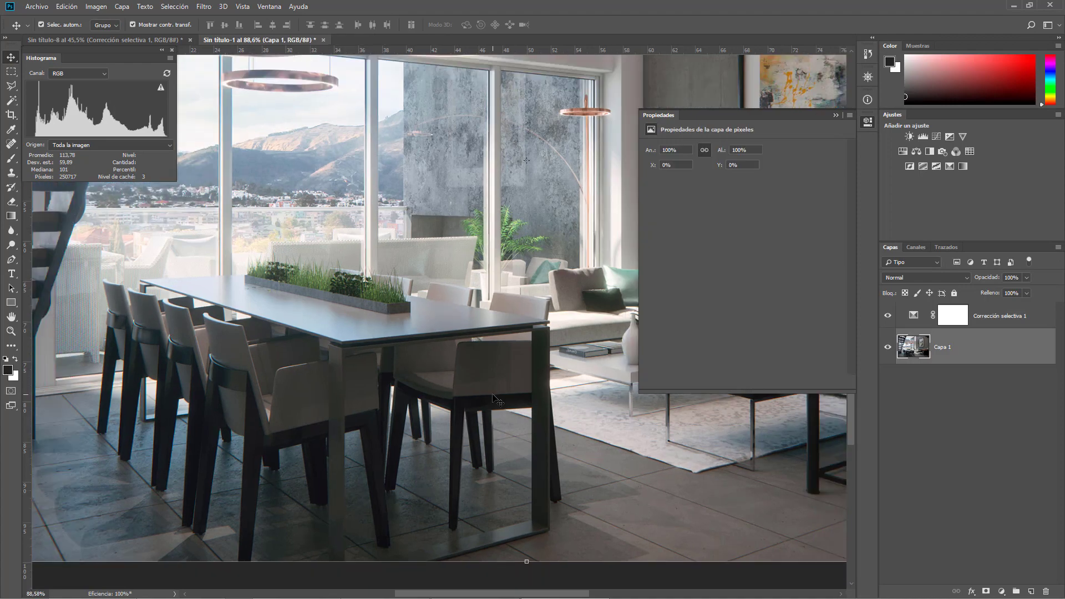
scroll(511, 391, "down", 1)
left_click(917, 314)
scroll(429, 434, "down", 2)
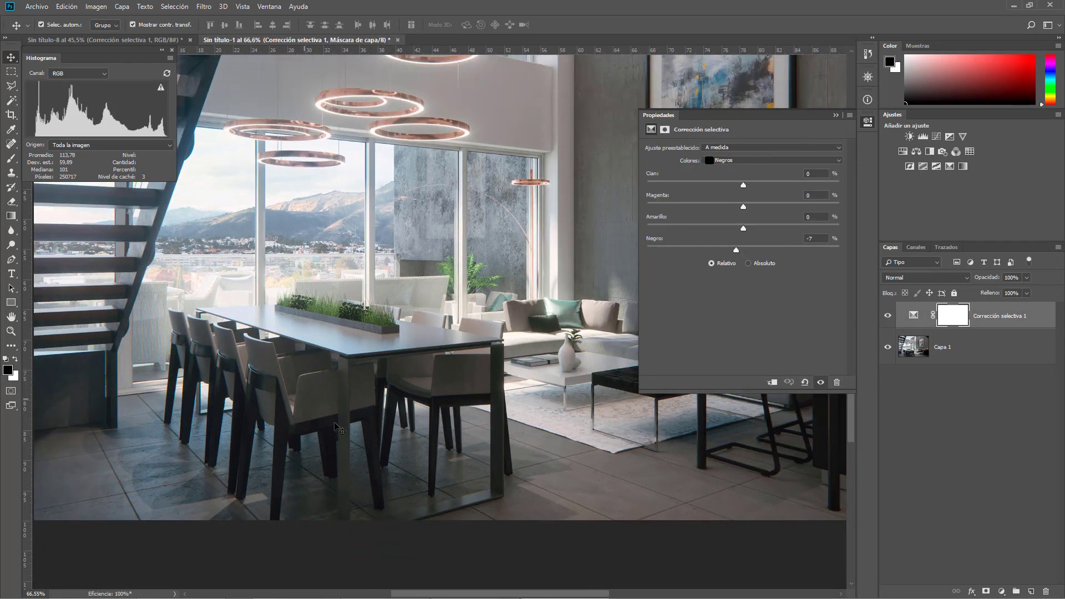
scroll(361, 436, "up", 3)
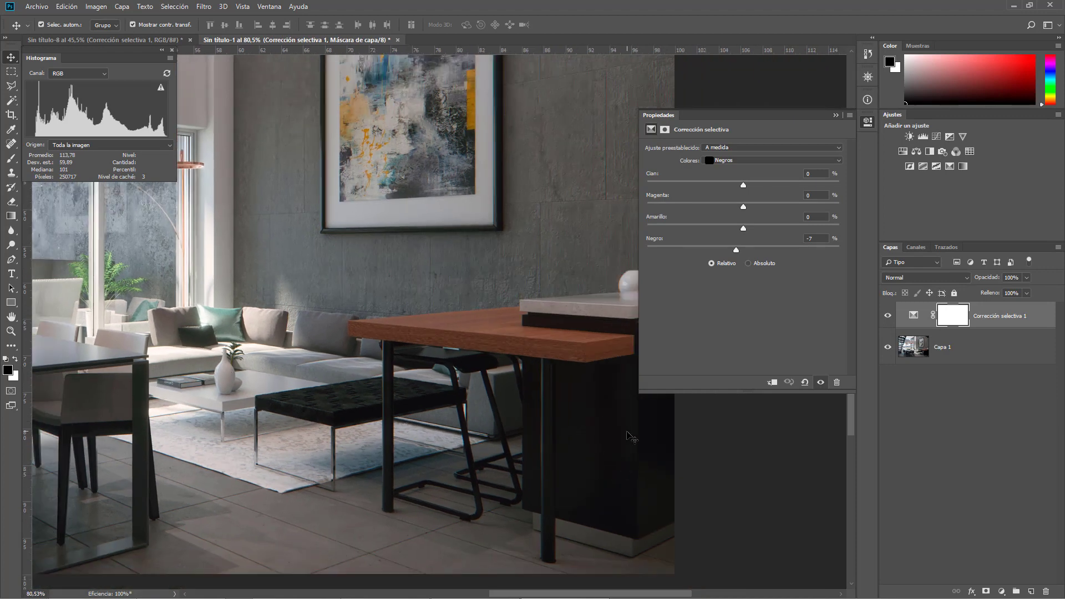
left_click(889, 319)
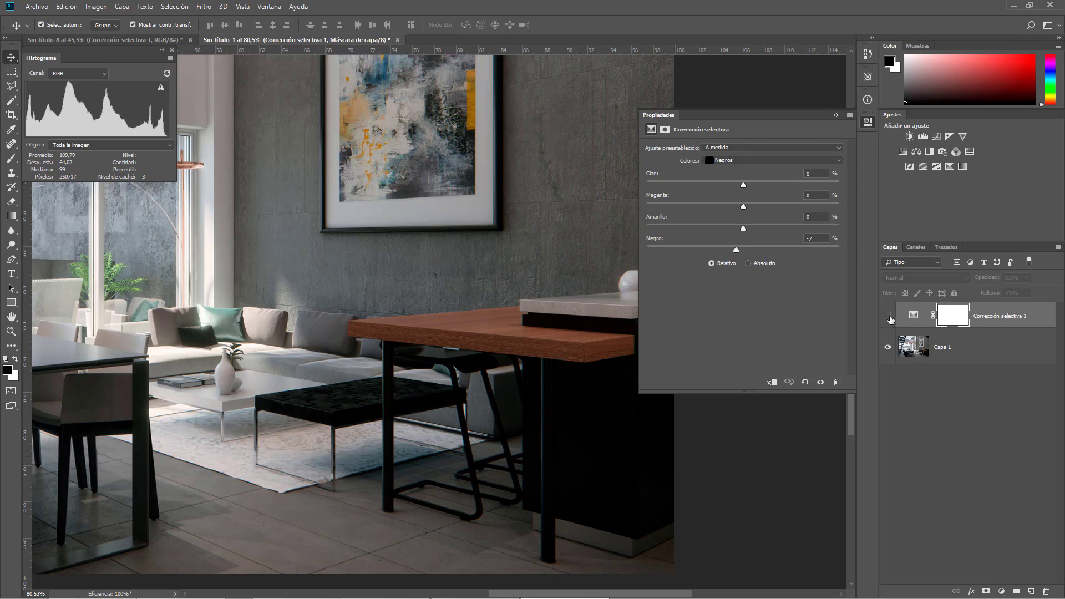
left_click(889, 317)
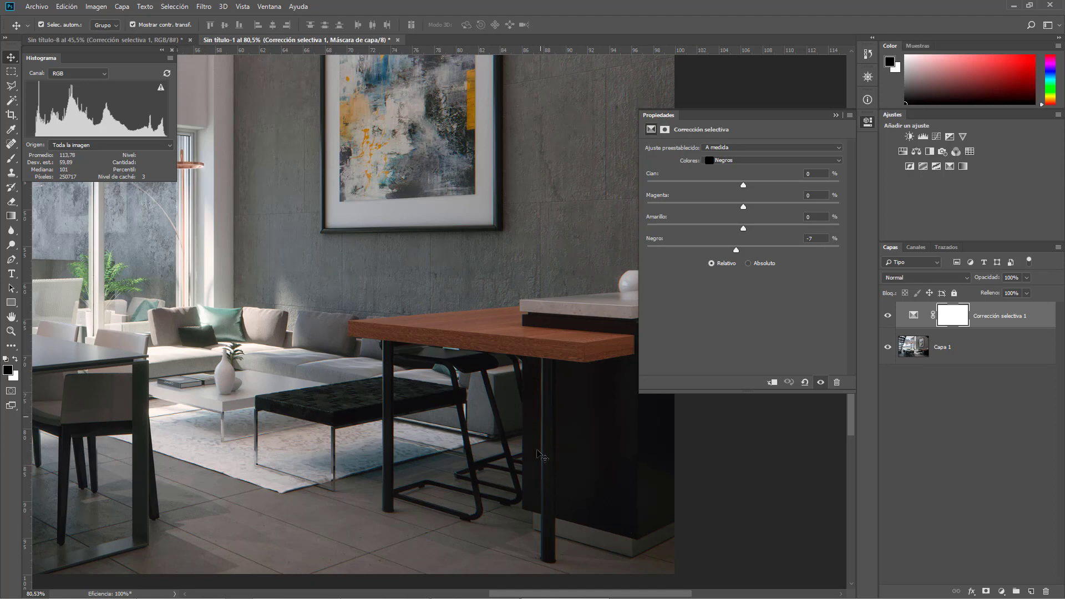
left_click(901, 435)
scroll(656, 456, "down", 5)
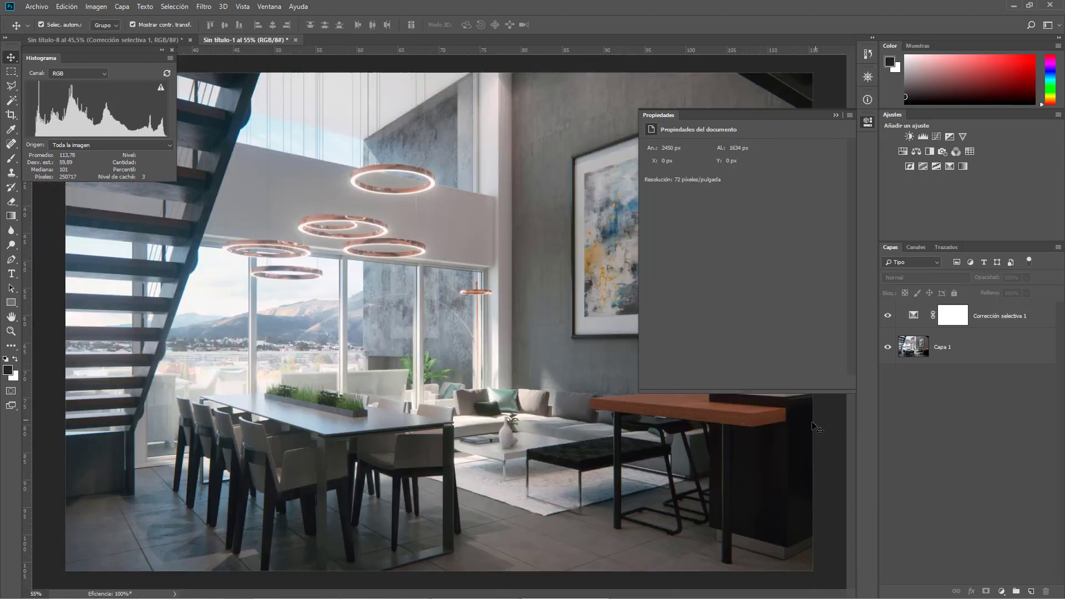
scroll(658, 456, "down", 1)
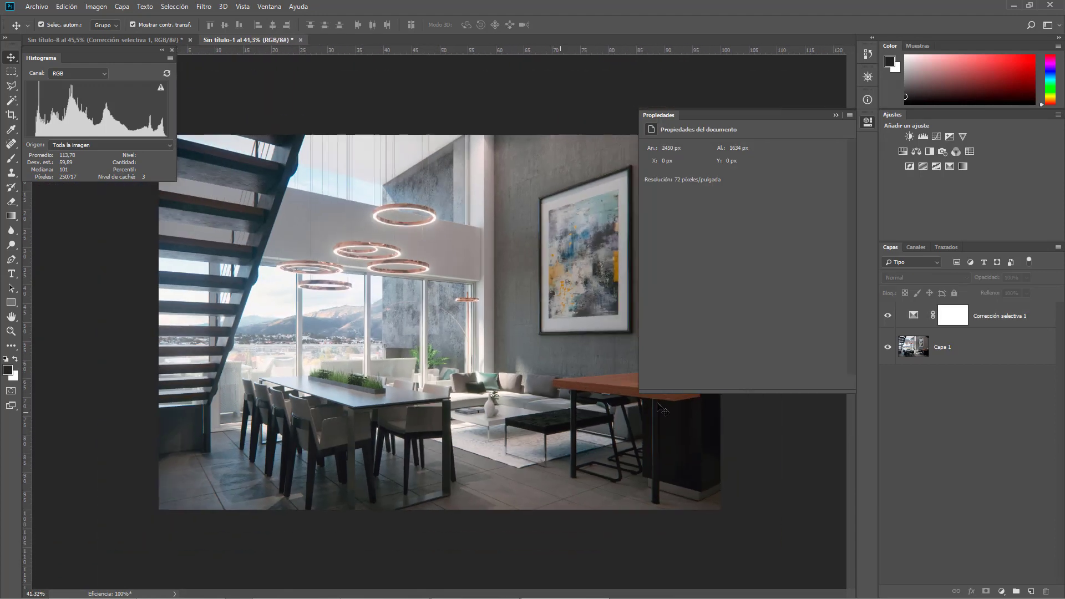
- Set Negro to -5% for Negros in the interior's selective correction layer
left_click(917, 317)
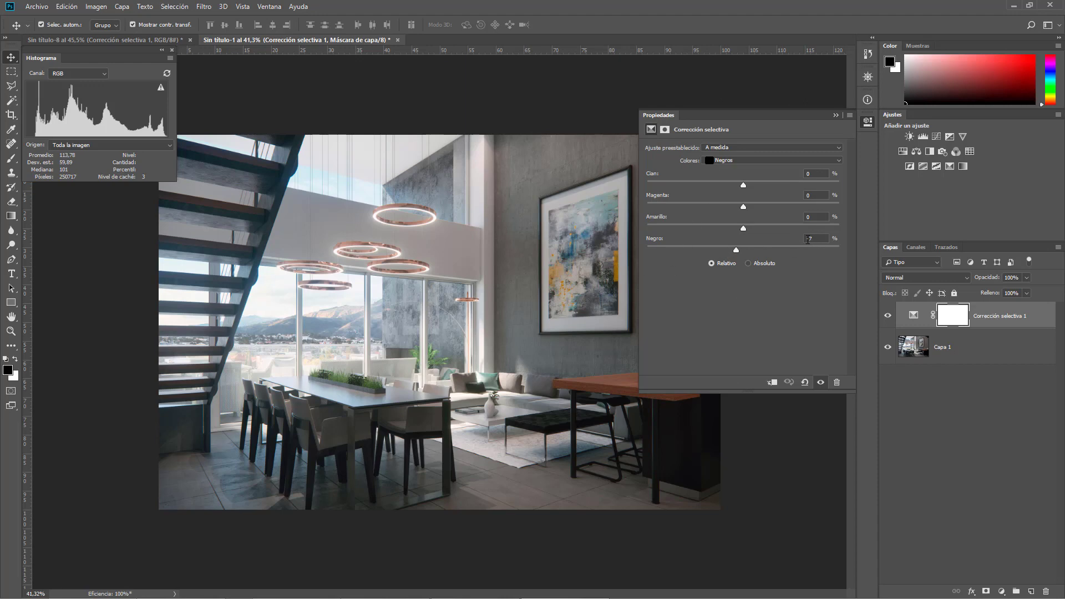
left_click_drag(659, 240, 661, 240)
left_click(911, 313)
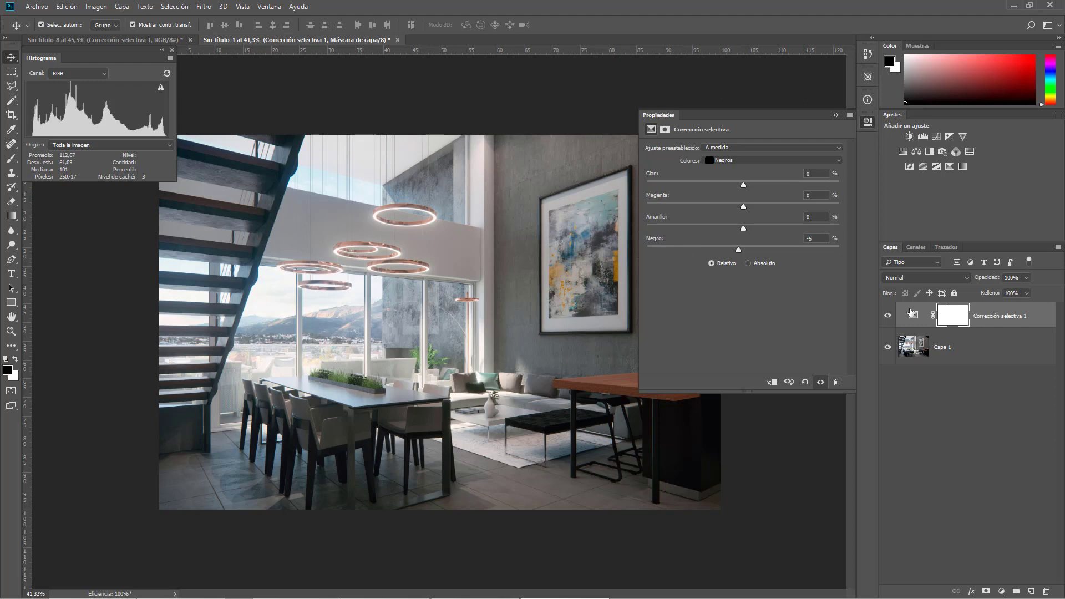
- Compare the whole interior repeatedly with the selective correction layer hidden and shown
left_click(888, 316)
left_click(889, 317)
left_click(889, 317)
left_click(889, 317)
left_click(889, 317)
left_click(889, 317)
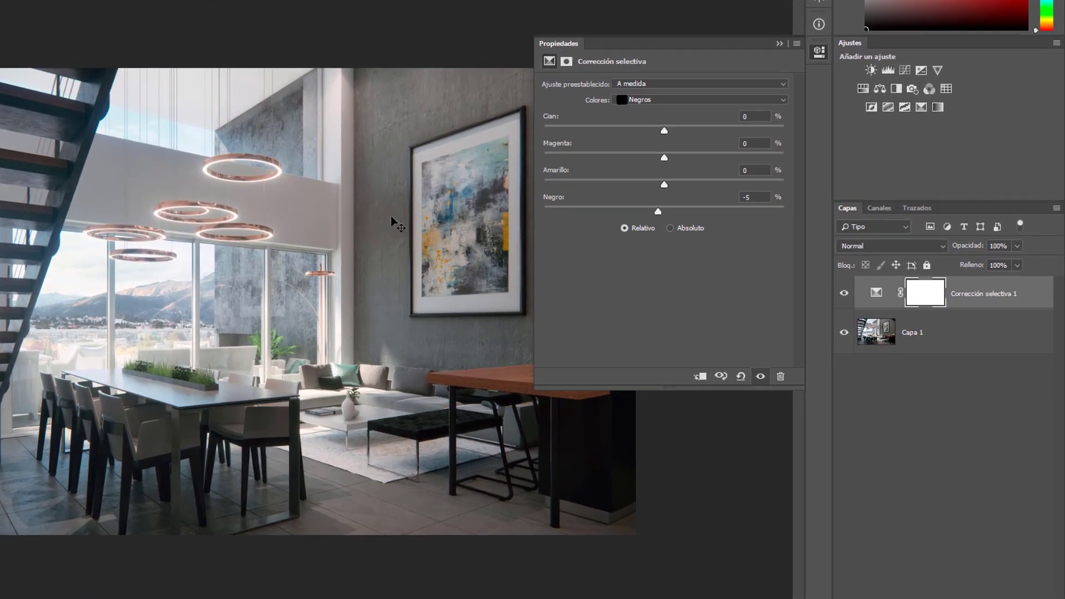
- Paint black on the correction layer's mask over the dining chairs and surrounding floor, and view the mask on its own
left_click(934, 321)
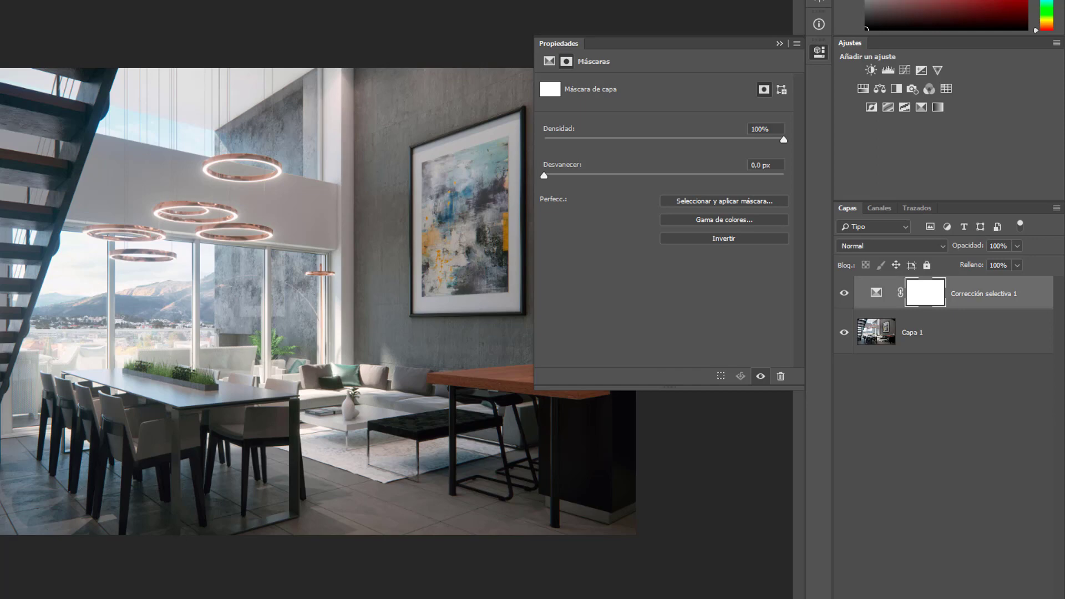
left_click_drag(143, 459, 40, 447)
mouse_move(160, 448)
left_mouse_down()
mouse_move(137, 485)
mouse_move(135, 468)
mouse_move(128, 501)
mouse_move(114, 442)
mouse_move(103, 451)
mouse_move(52, 435)
mouse_move(34, 417)
mouse_move(53, 455)
mouse_move(76, 447)
mouse_move(71, 493)
mouse_move(68, 474)
mouse_move(179, 492)
left_mouse_up()
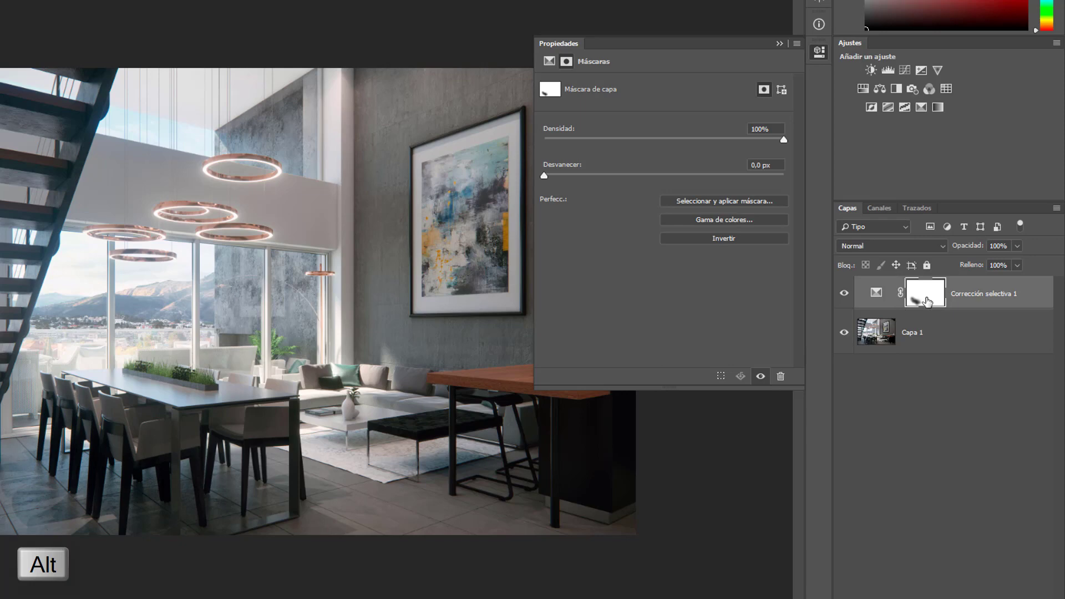
left_click(926, 299, "alt")
left_click(927, 302, "alt")
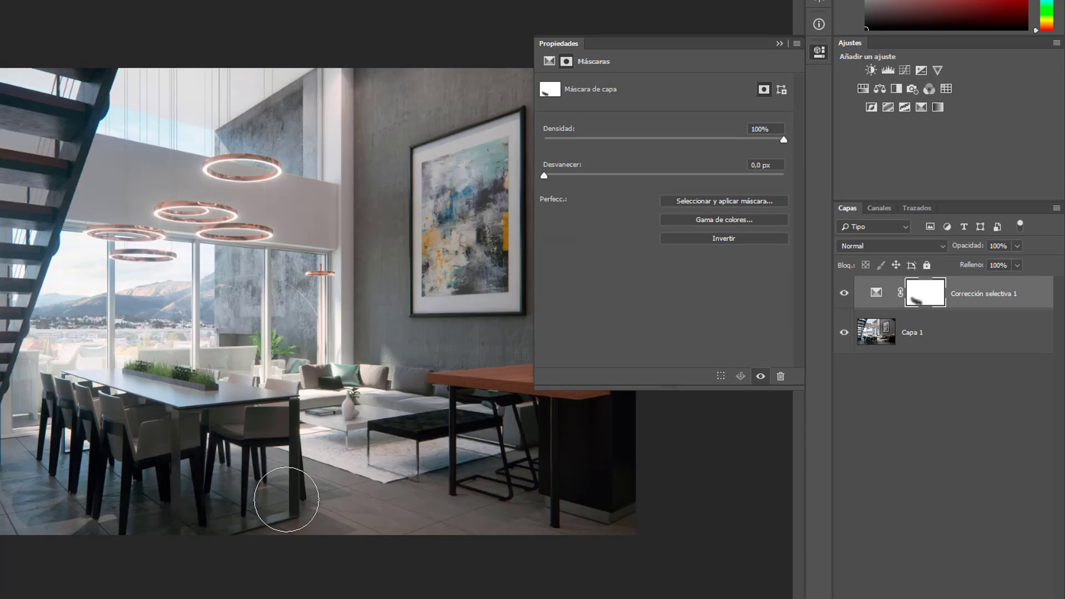
- Switch to the living room image, add a Corrección selectiva adjustment layer, and set Cian to -45% for Blancos
key("ctrl+2")
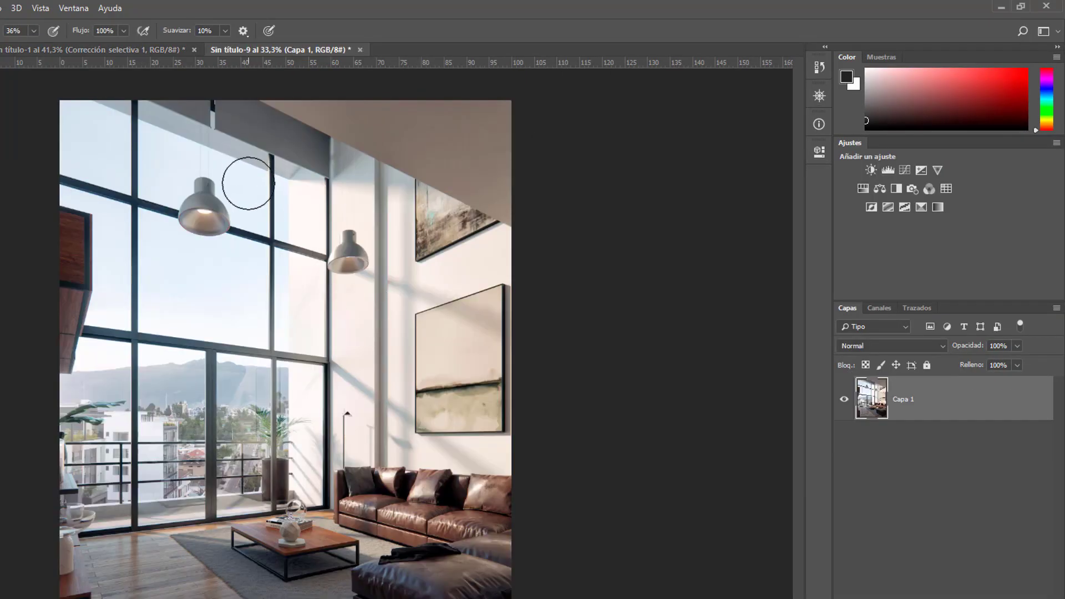
left_click(921, 205)
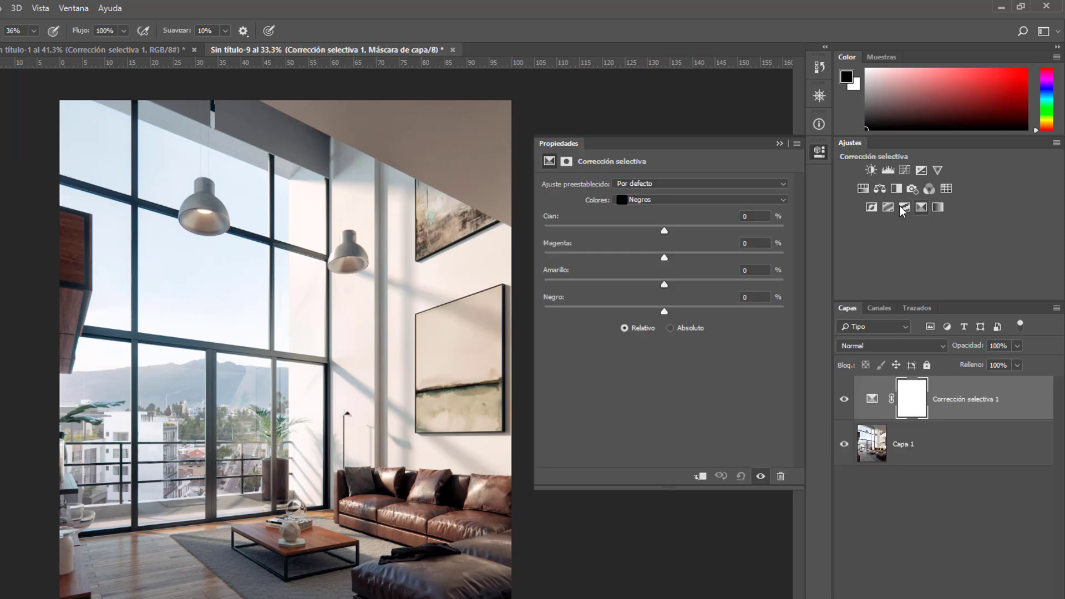
left_click(648, 199)
left_click(638, 261)
left_click(637, 202)
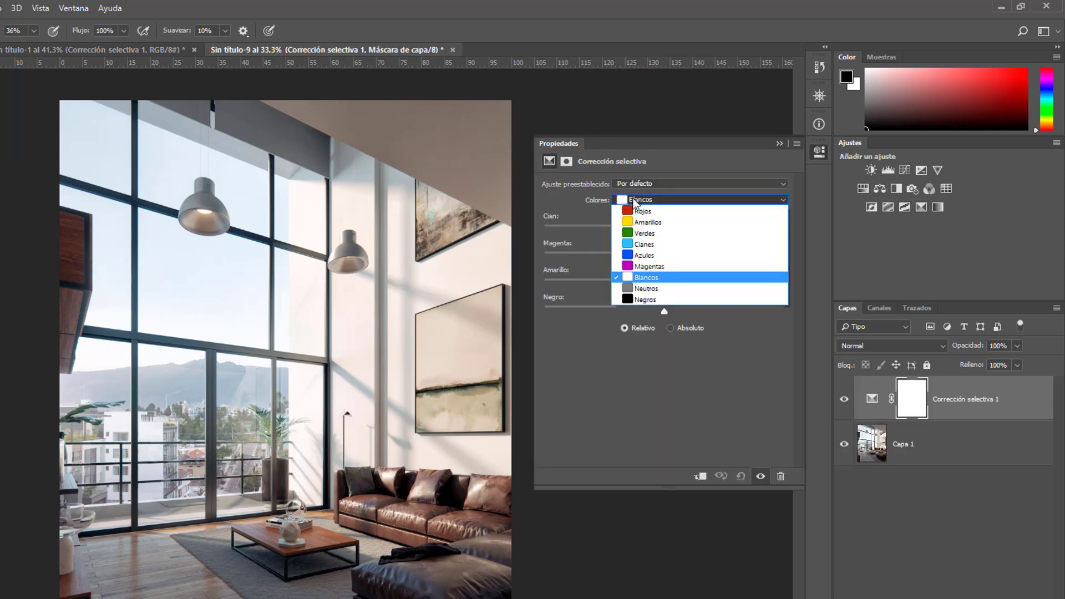
left_click(630, 201)
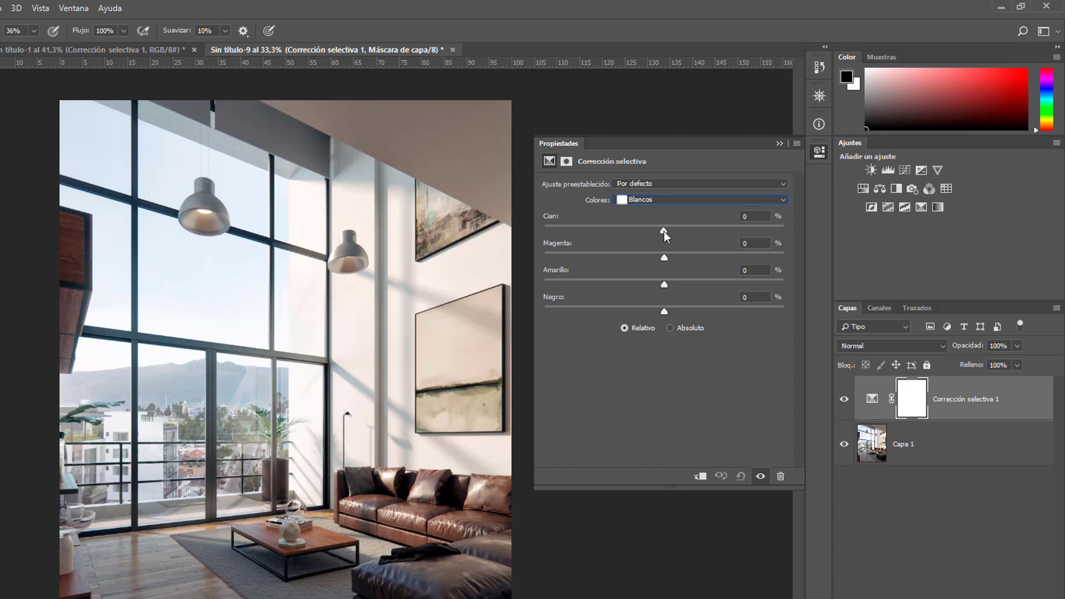
left_click_drag(664, 232, 613, 233)
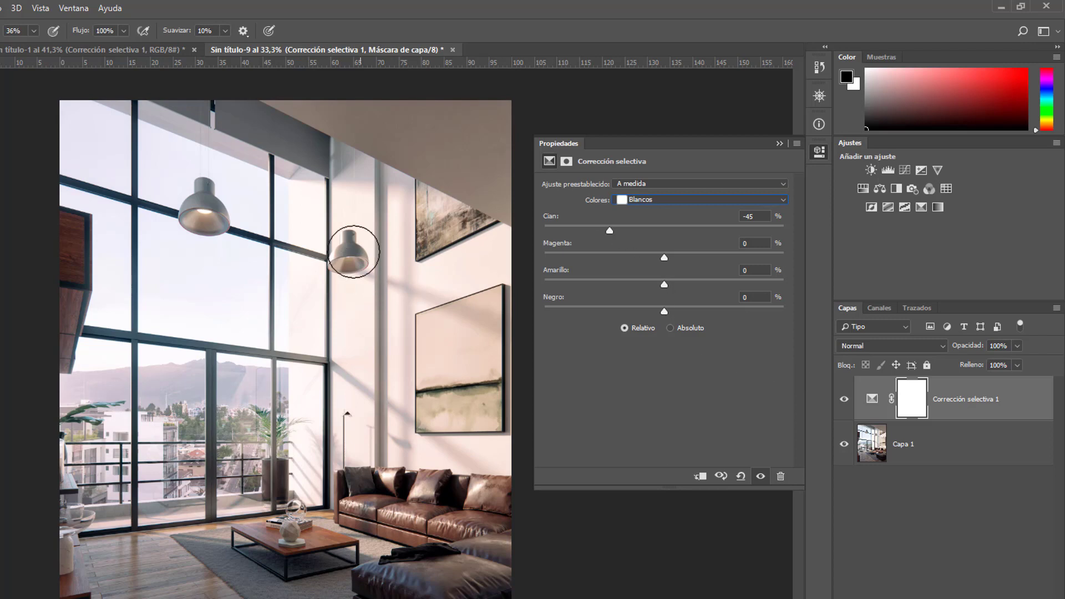
- Compare the living room's white walls and sky with the correction layer hidden and shown
left_click(844, 399)
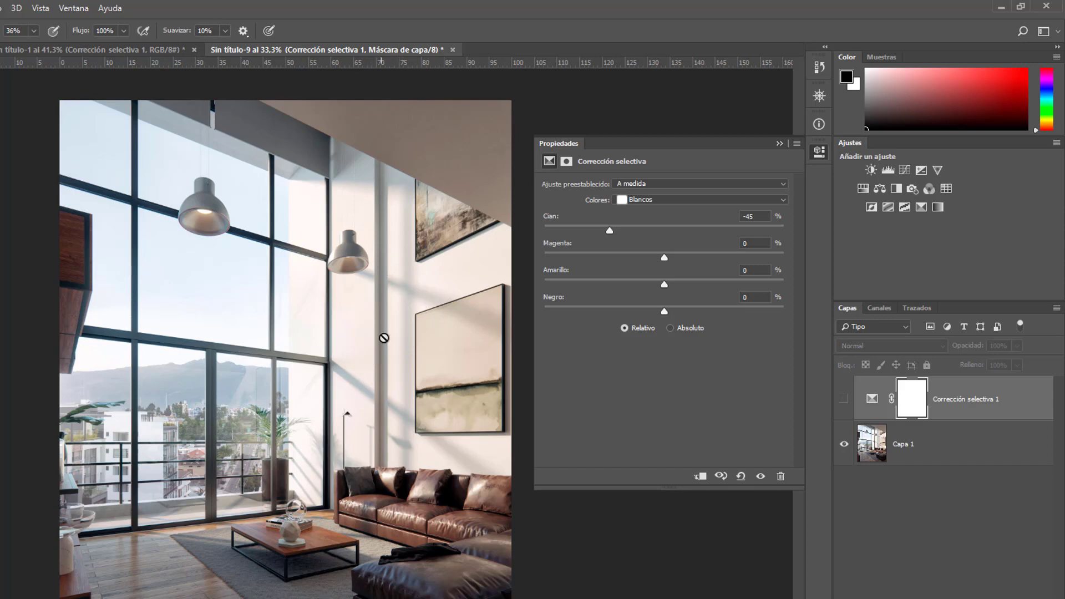
left_click(845, 400)
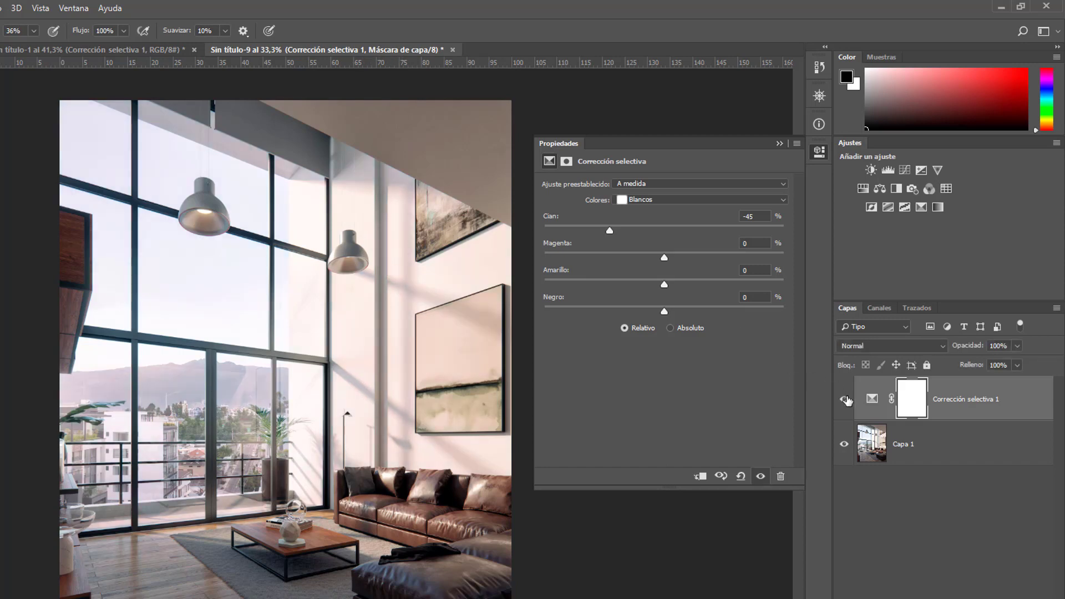
left_click(844, 399)
left_click(845, 400)
- Enlarge the brush and paint black on the correction layer's mask over the windows and outdoor view
left_click(911, 397)
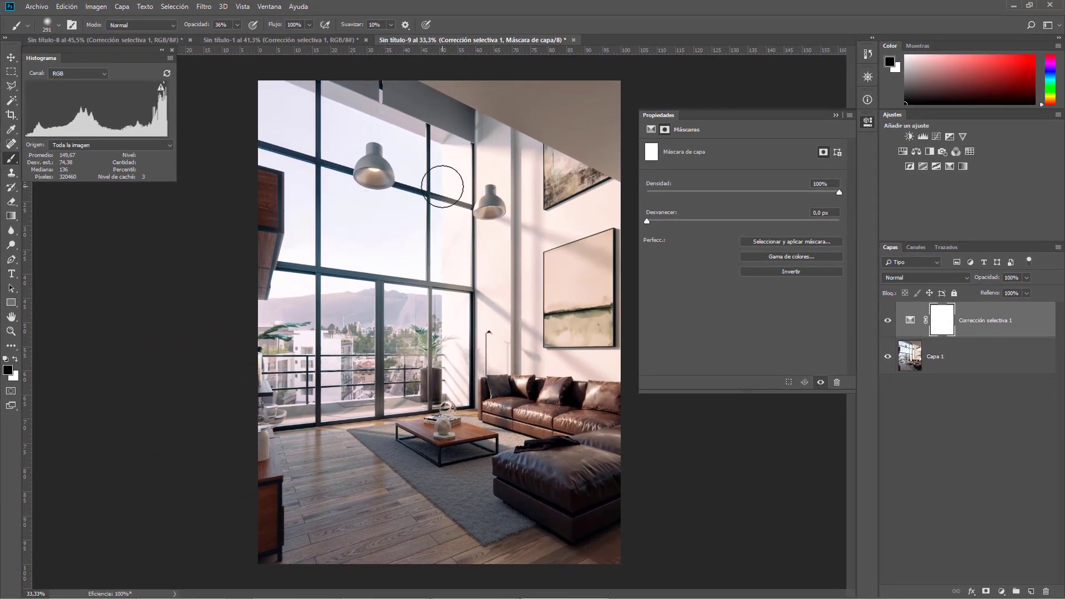
right_click(432, 171, "alt")
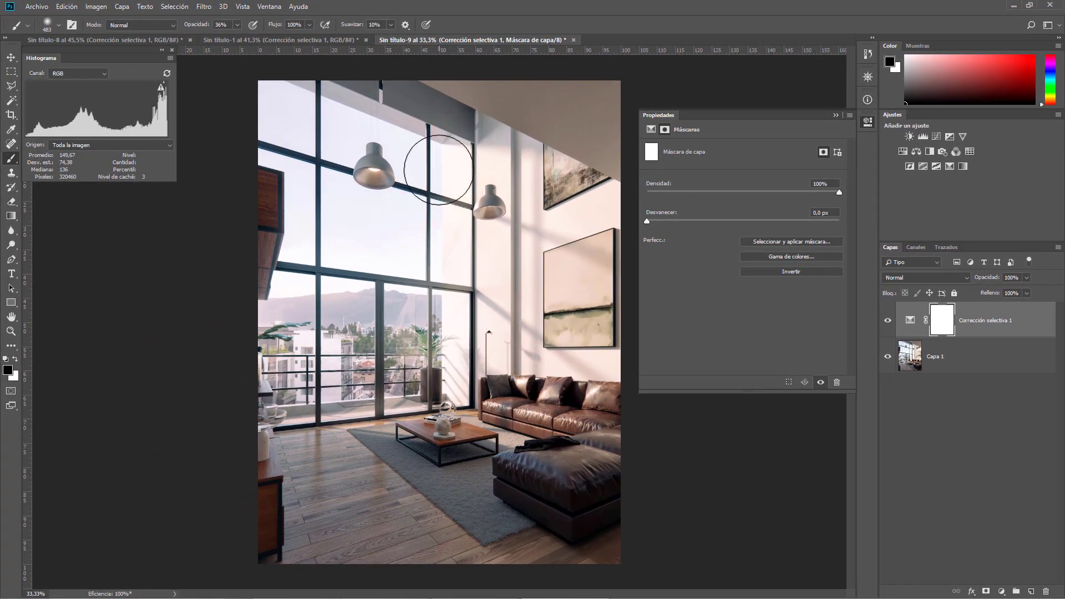
mouse_move(438, 170)
left_mouse_down()
mouse_move(447, 298)
mouse_move(431, 242)
mouse_move(415, 370)
mouse_move(414, 252)
mouse_move(406, 364)
mouse_move(376, 286)
mouse_move(347, 391)
mouse_move(319, 333)
mouse_move(310, 356)
mouse_move(307, 117)
mouse_move(276, 111)
mouse_move(356, 153)
mouse_move(415, 167)
mouse_move(436, 298)
mouse_move(412, 260)
mouse_move(335, 215)
mouse_move(419, 235)
mouse_move(430, 183)
mouse_move(439, 254)
mouse_move(430, 353)
mouse_move(411, 388)
mouse_move(387, 380)
mouse_move(389, 324)
mouse_move(362, 289)
mouse_move(320, 332)
mouse_move(400, 266)
mouse_move(336, 355)
mouse_move(339, 294)
mouse_move(311, 350)
mouse_move(335, 261)
mouse_move(303, 137)
mouse_move(282, 110)
mouse_move(323, 174)
mouse_move(335, 349)
left_mouse_up()
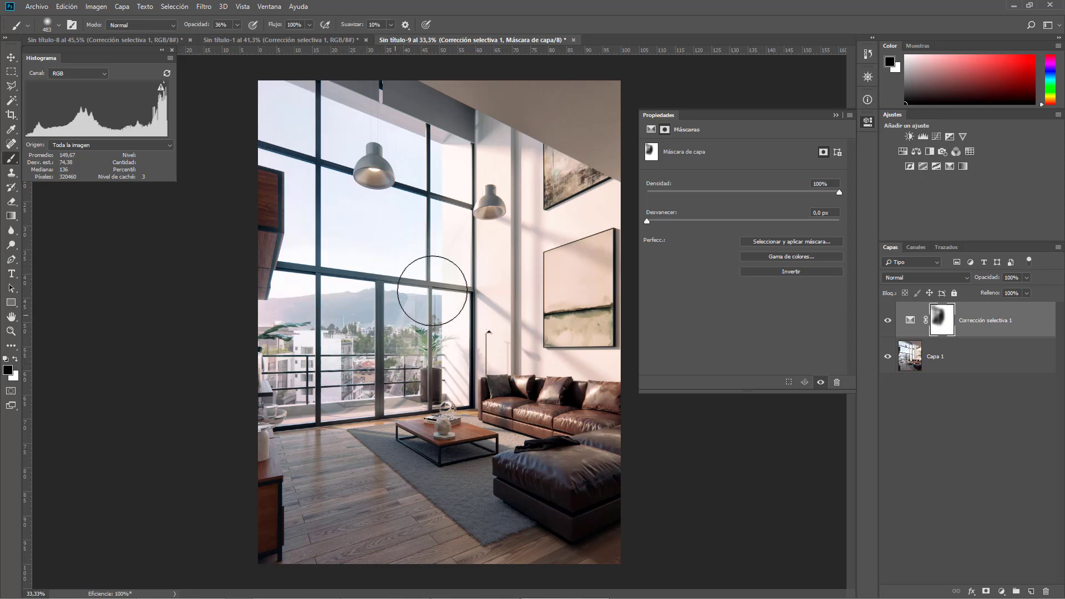
- Compare the living room with the masked correction layer hidden and shown
left_click(889, 320)
left_click(888, 321)
left_click(888, 321)
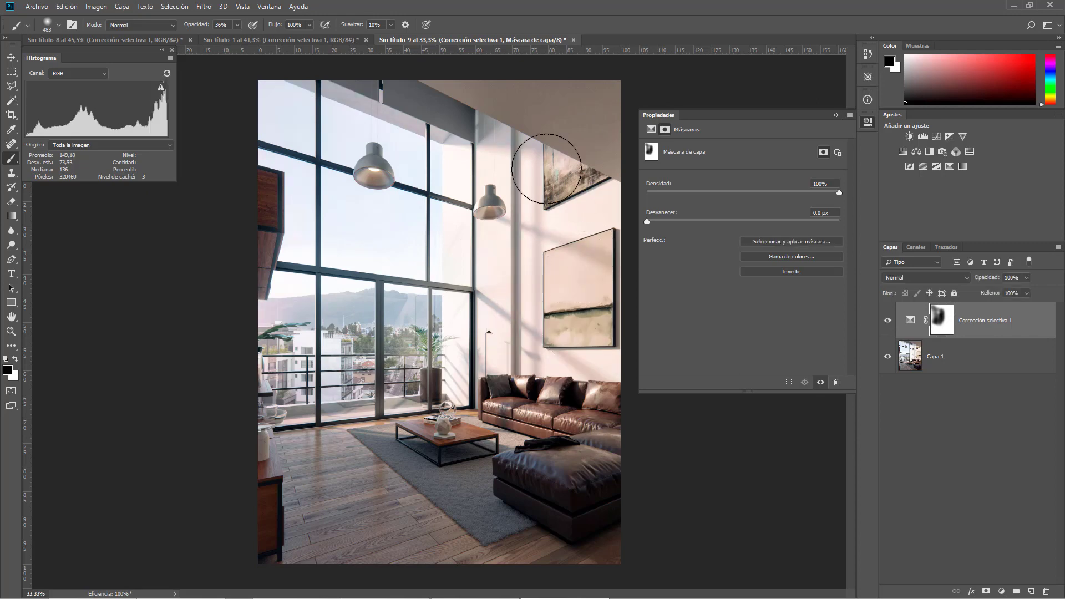
left_click(889, 321)
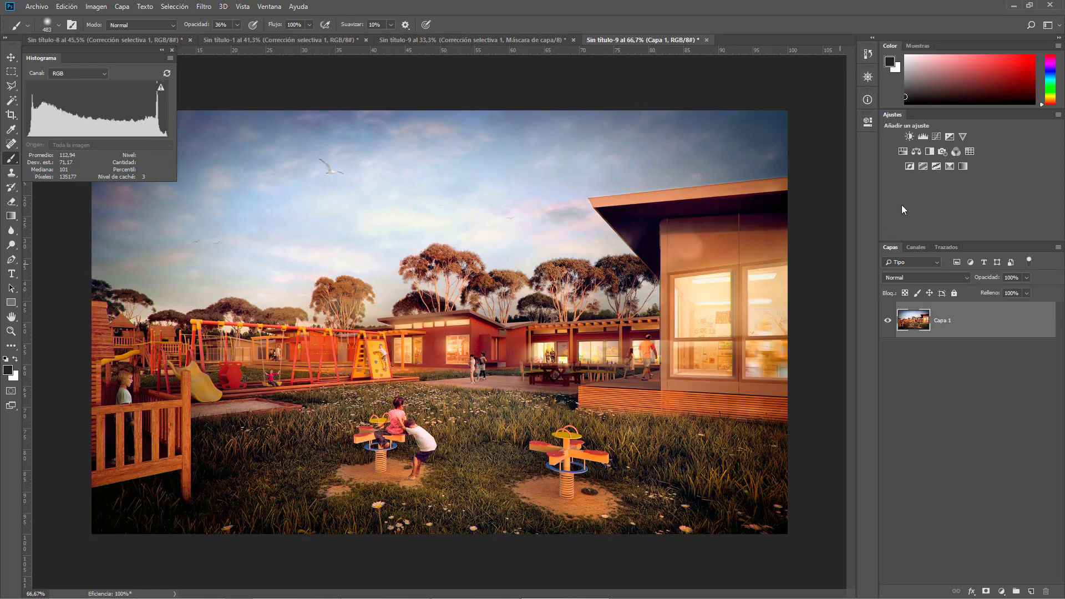
- Add a Corrección selectiva adjustment layer to the playground image and set Cian to +61% for Rojos
left_click(950, 166)
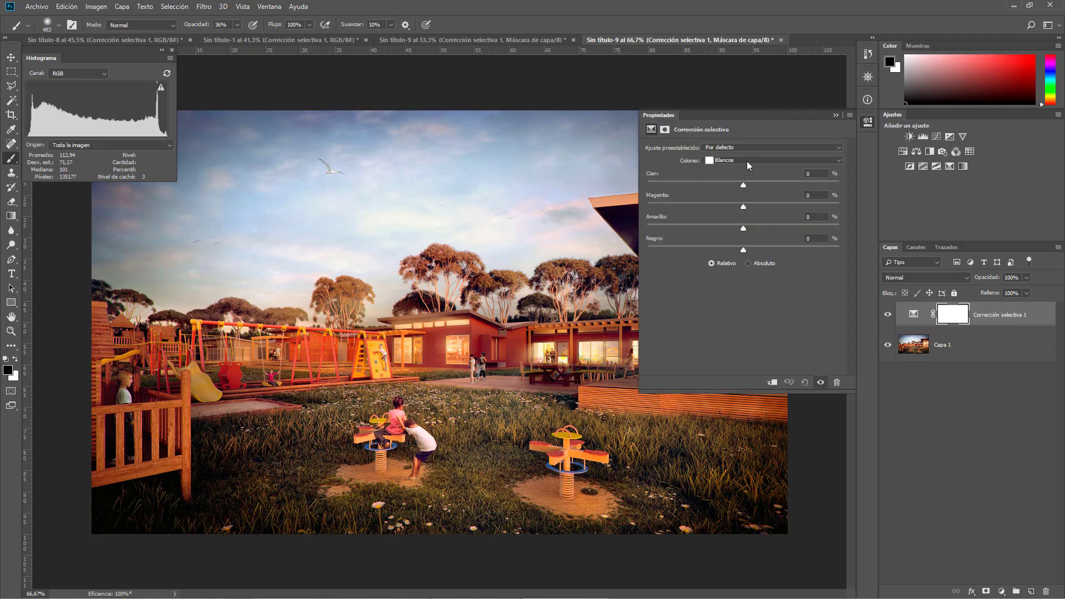
left_click(724, 162)
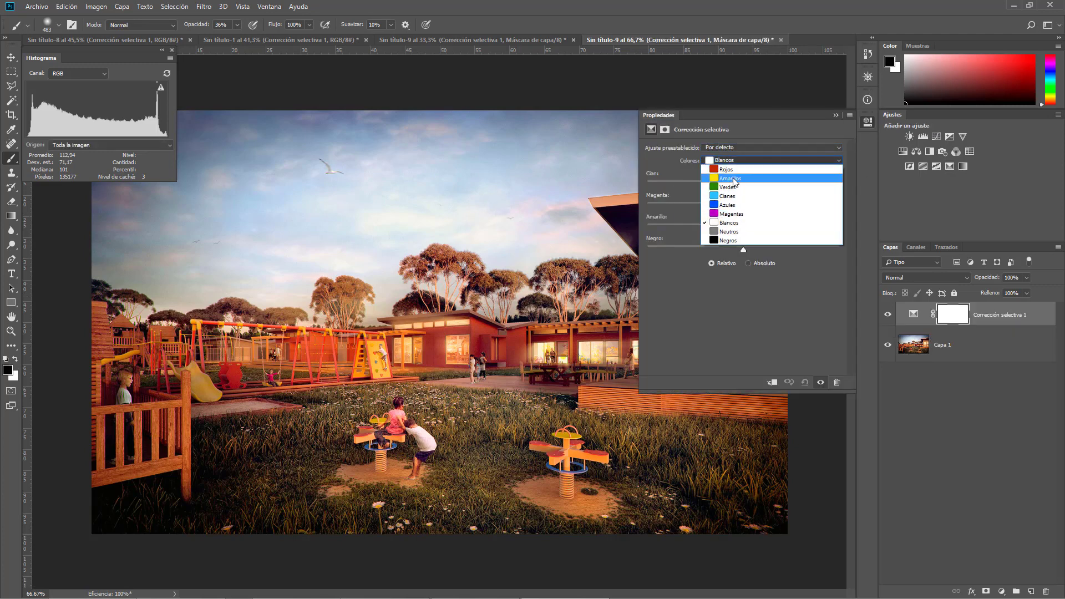
left_click(731, 170)
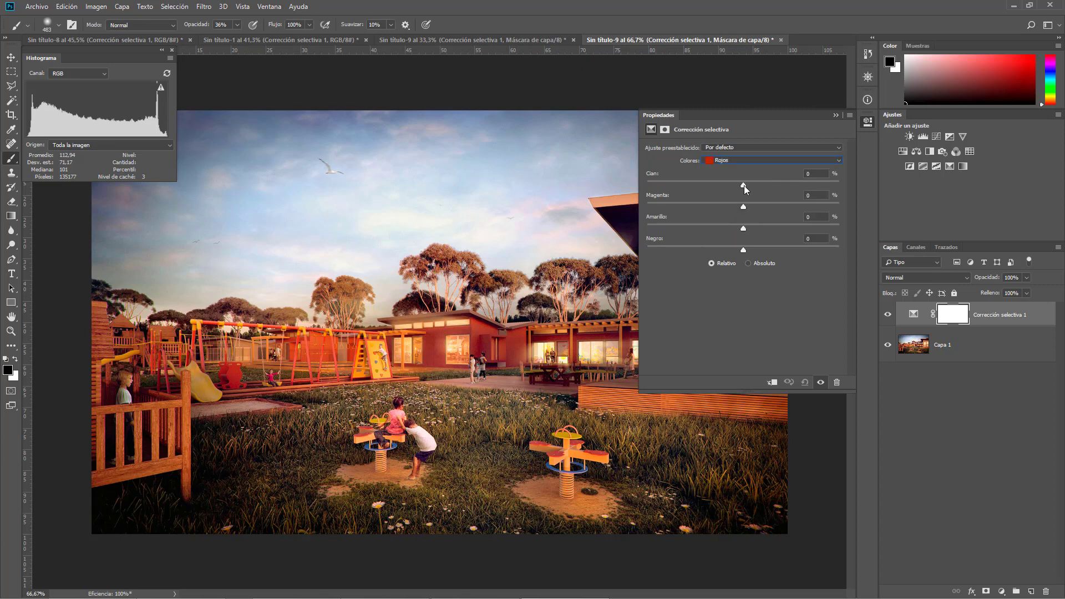
left_click_drag(744, 184, 806, 188)
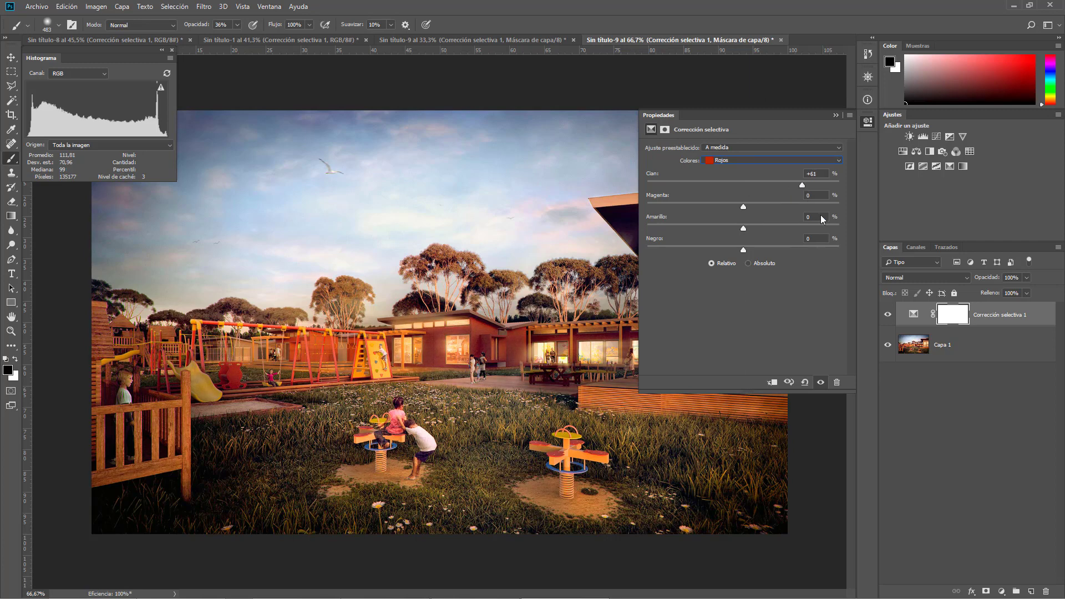
- Compare the playground's reds with and without the correction, and view the adjustment's previous state
left_click(888, 315)
left_click(887, 316)
left_click(888, 315)
left_click(10, 57)
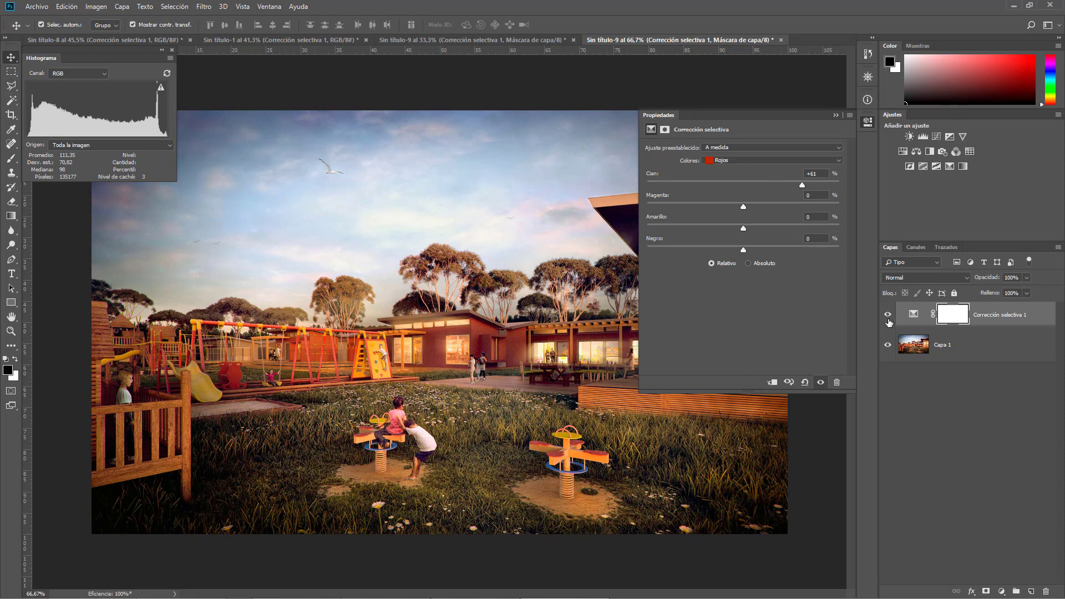
left_click(790, 383)
left_click(791, 382)
- Set Rojos to Cian +18%, Amarillo -9% and Negro -3%, and try slight adjustments to the Magentas range
left_click_drag(760, 182, 740, 248)
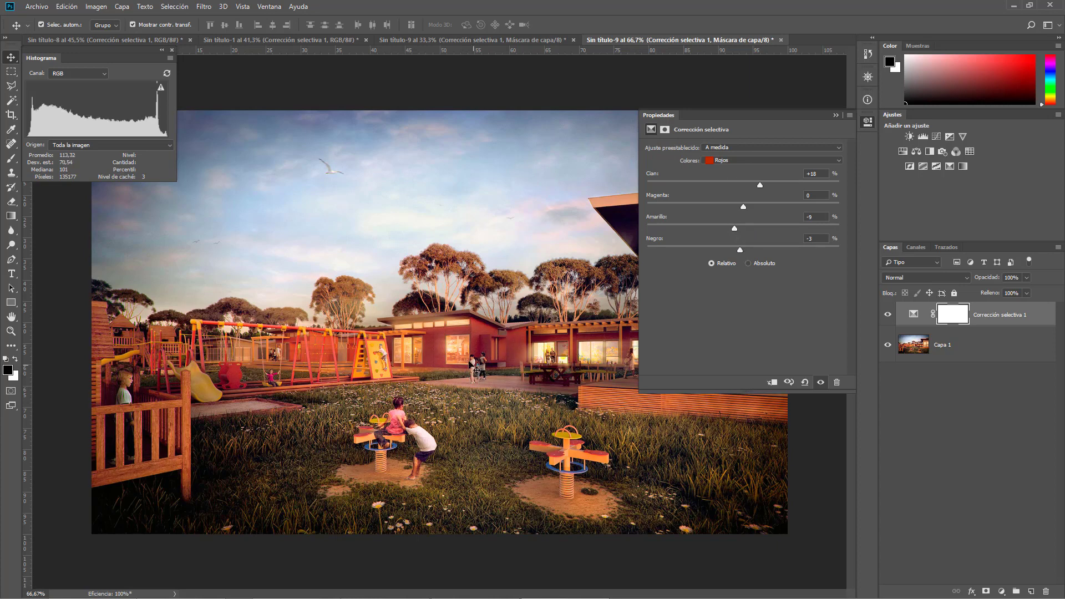
left_click(768, 159)
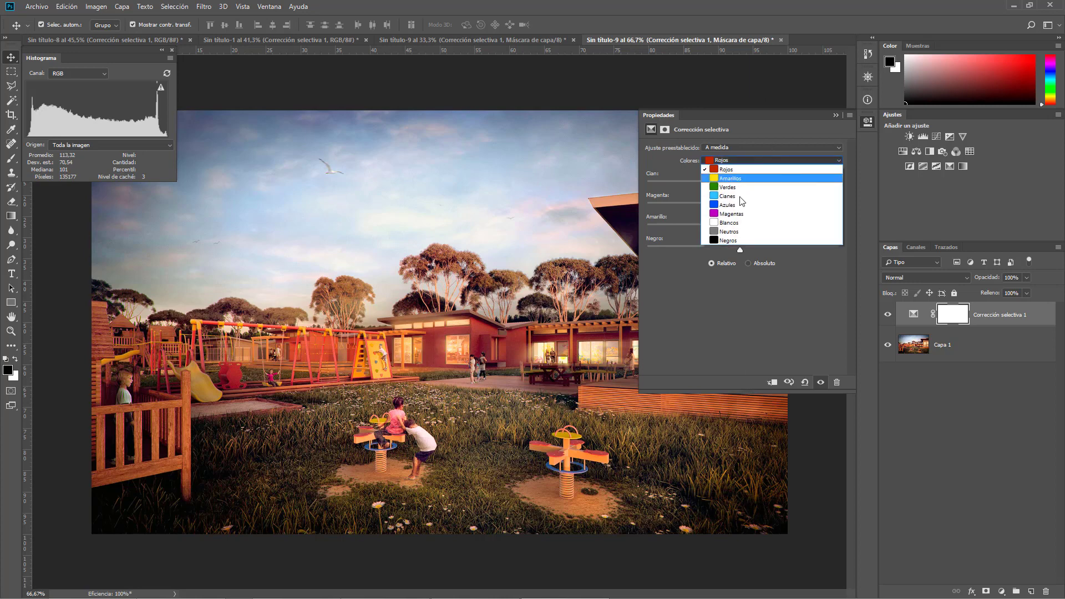
left_click(742, 214)
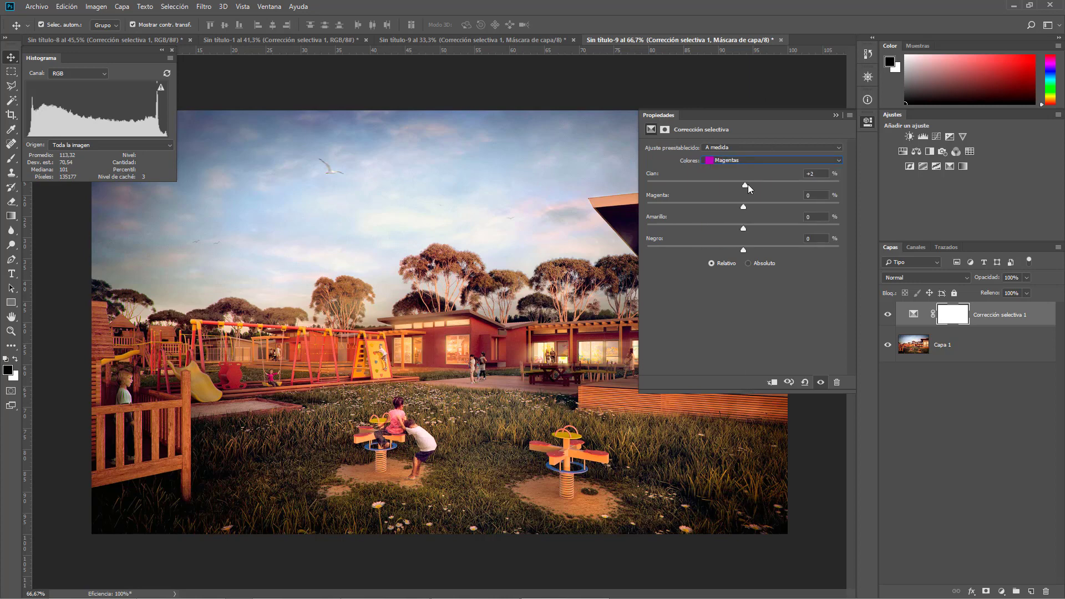
left_click_drag(744, 206, 752, 229)
- Set Cian to +14% for the Neutros range of the playground's selective correction
left_click(772, 161)
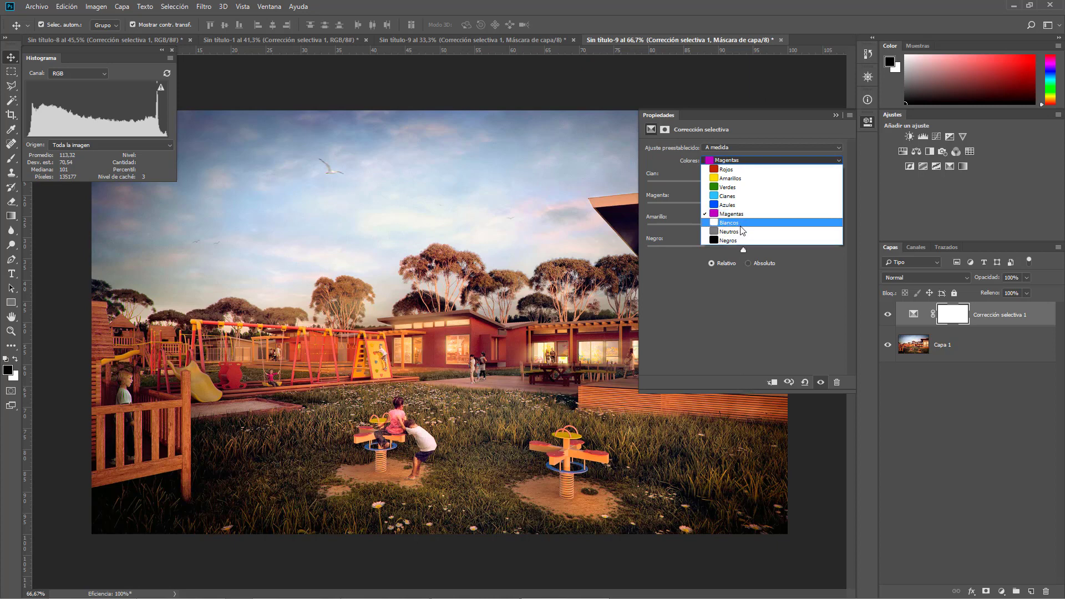
left_click(735, 231)
left_click_drag(743, 186, 754, 186)
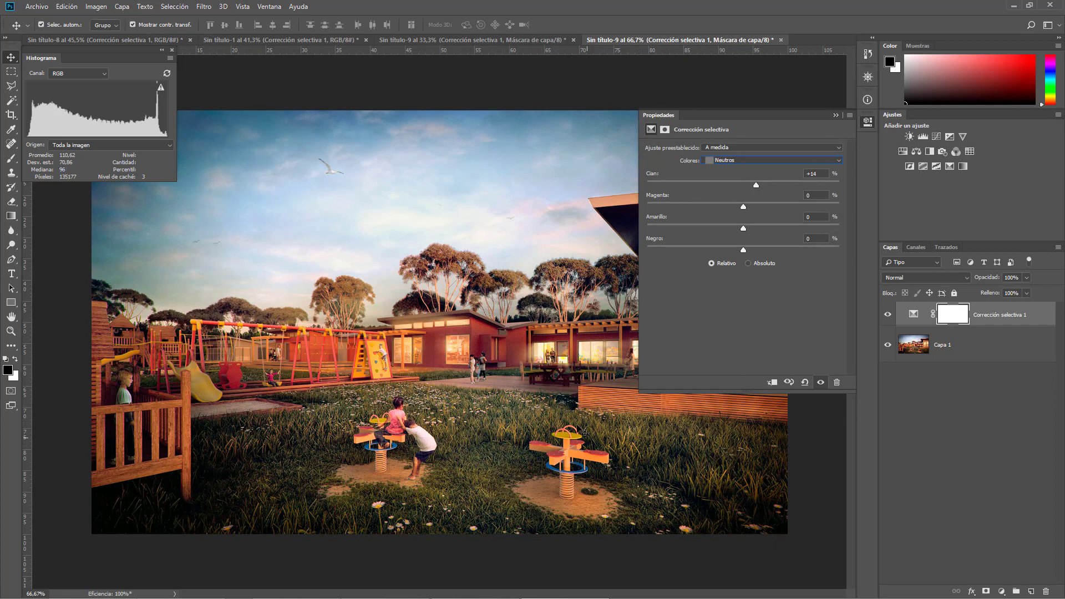
- Compare the playground image with the Corrección selectiva 1 layer hidden and shown
left_click(888, 315)
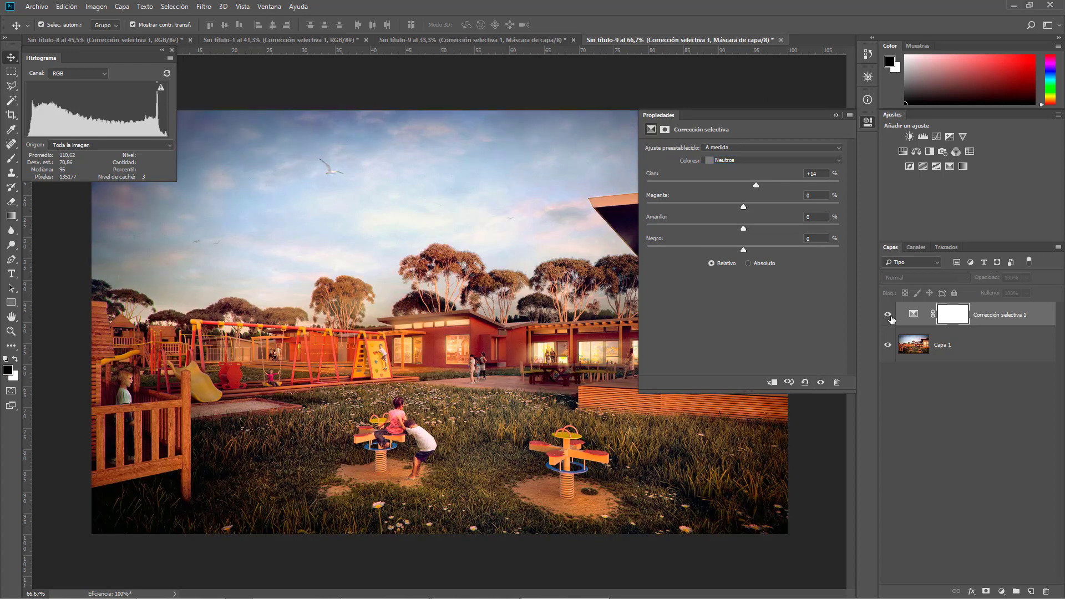
left_click(888, 314)
left_click(888, 315)
left_click(888, 314)
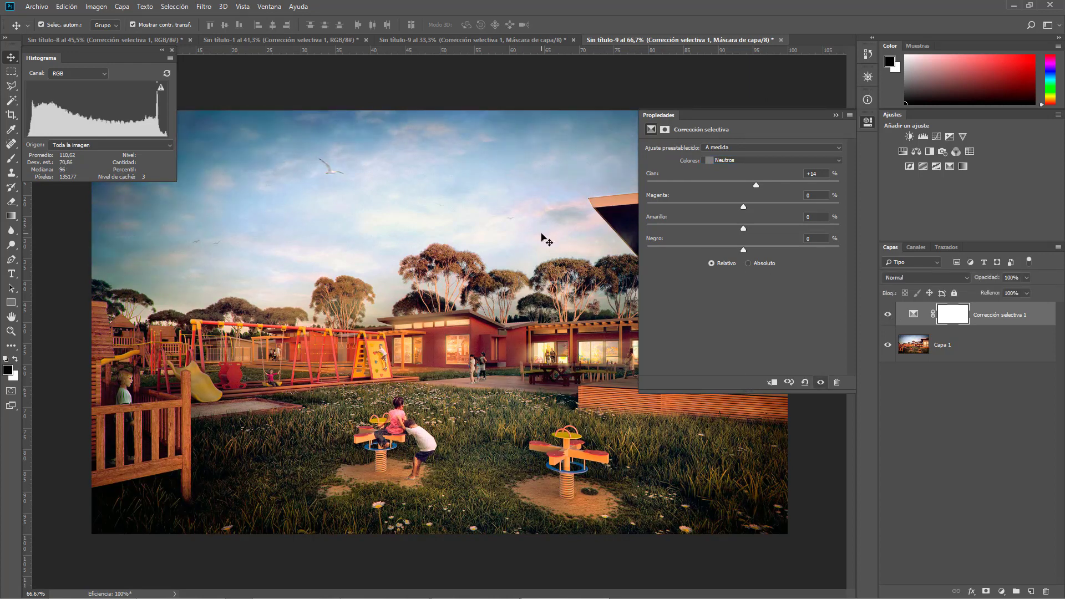
- Set Cian to +10% for Neutros and refresh the histogram with uncached data
scroll(331, 350, "down", 1)
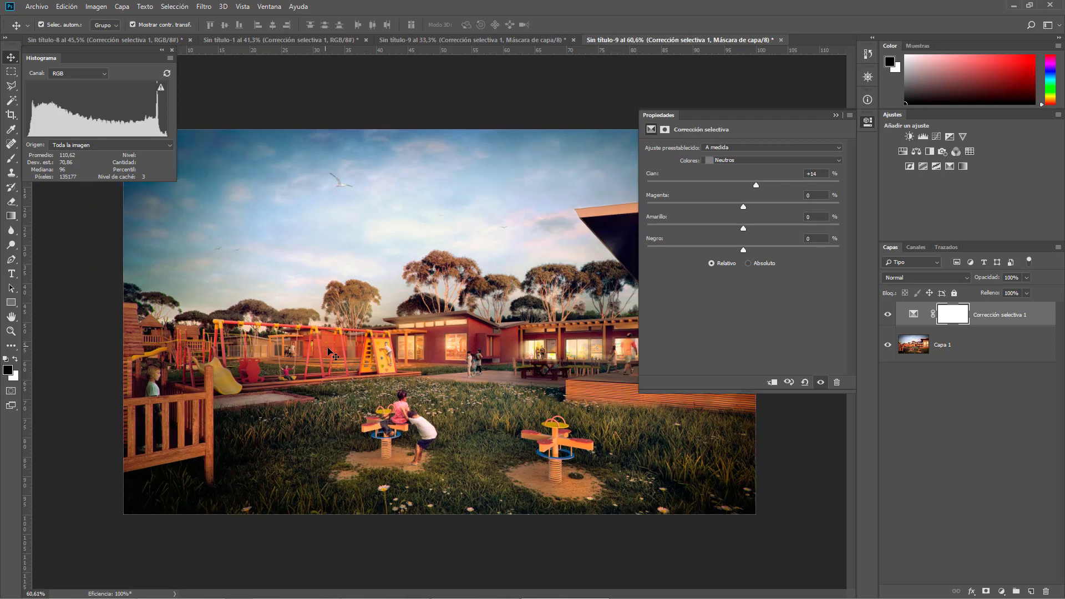
scroll(411, 349, "up", 1)
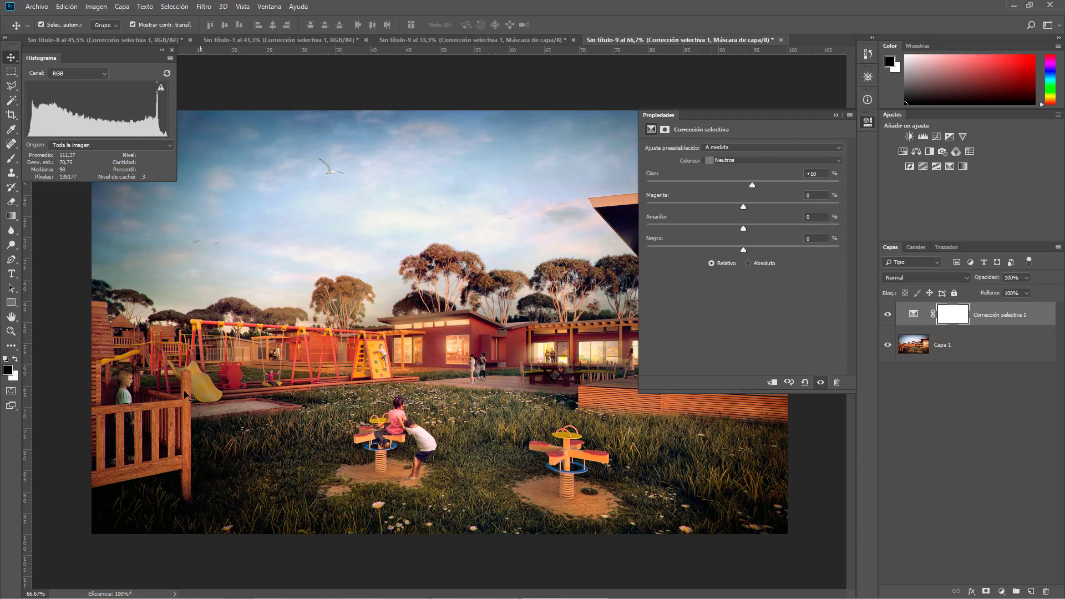
left_click(161, 87)
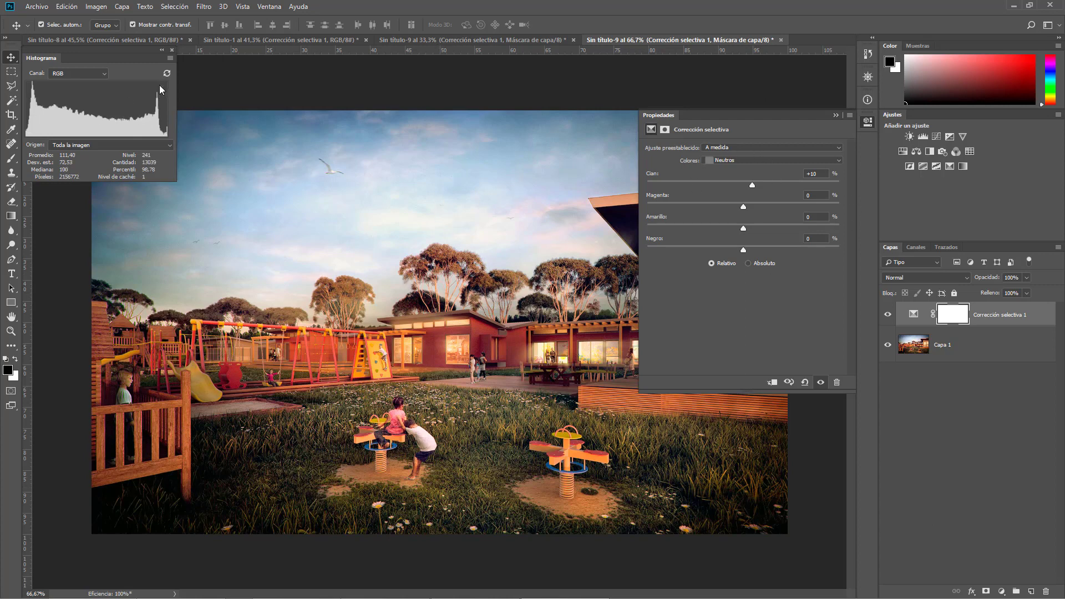